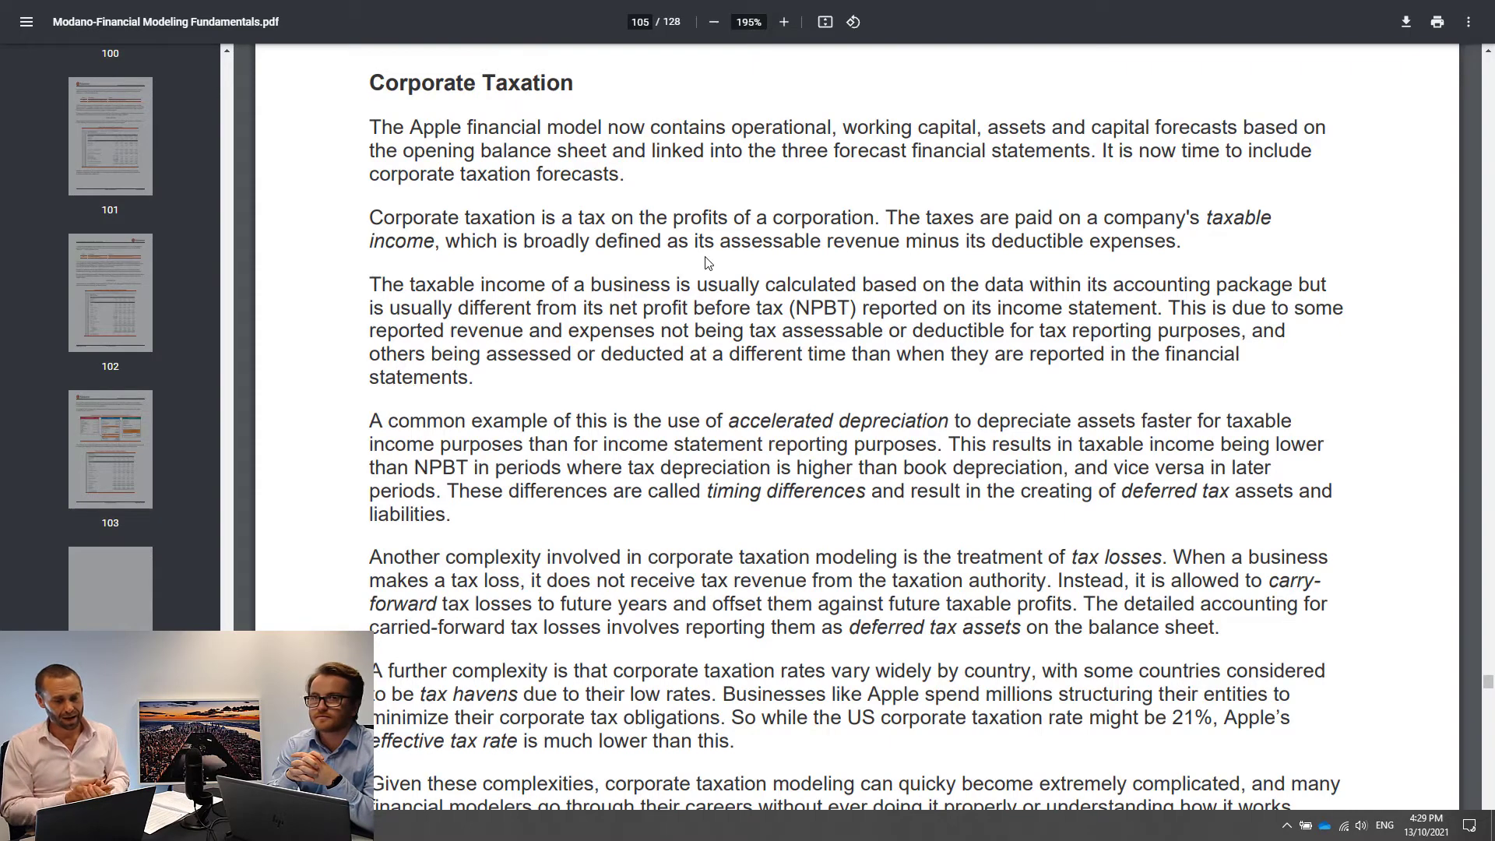
# Step: Read the Corporate Taxation section of the PDF guide, from the introduction through Apple's tax expense to the opening balance sheet instruction
pyautogui.scroll(-3, 618, 256)
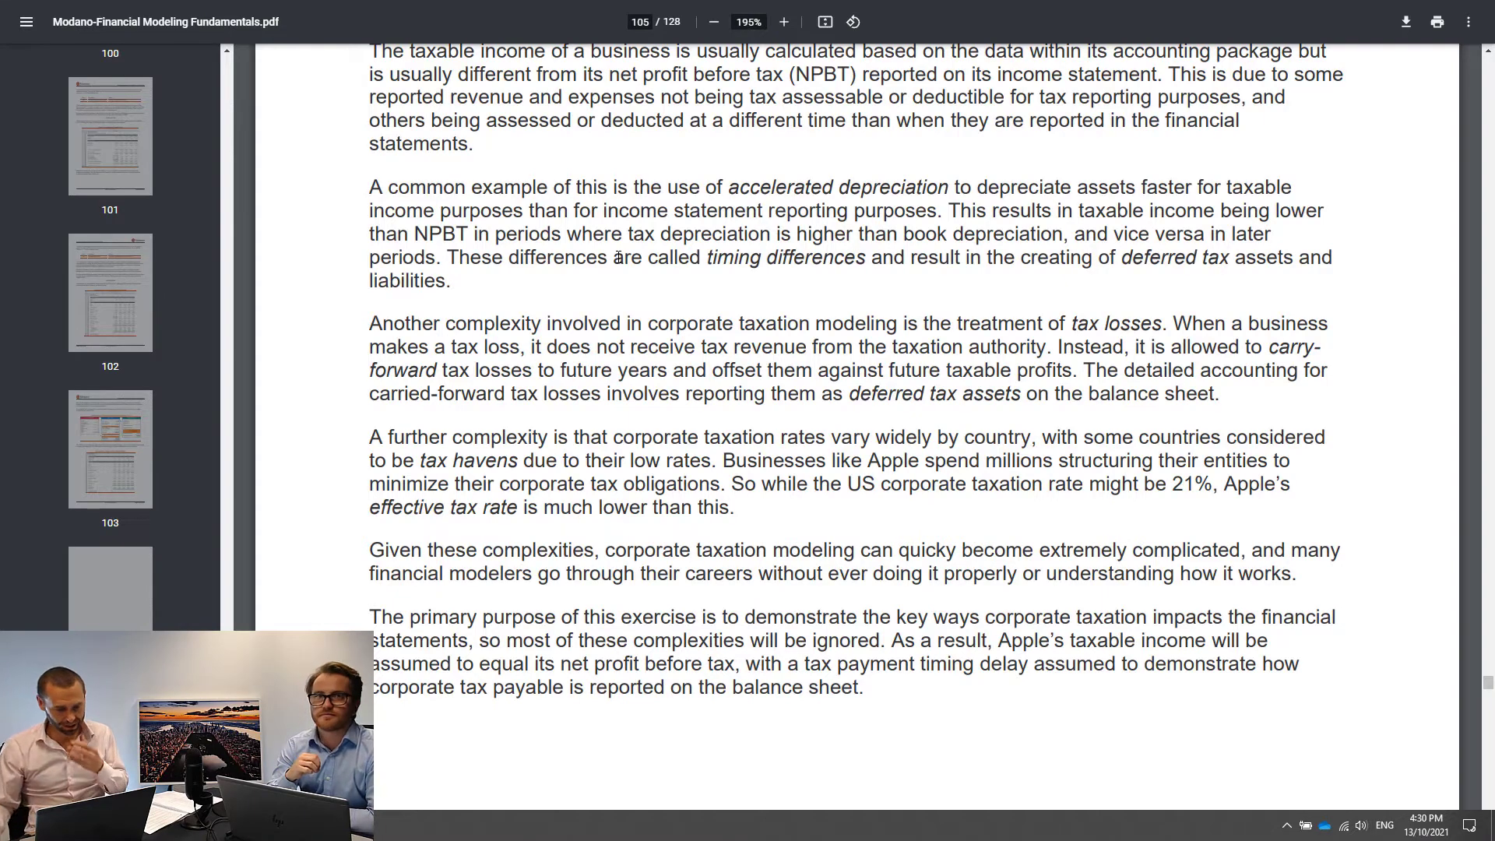
pyautogui.scroll(-5, 694, 433)
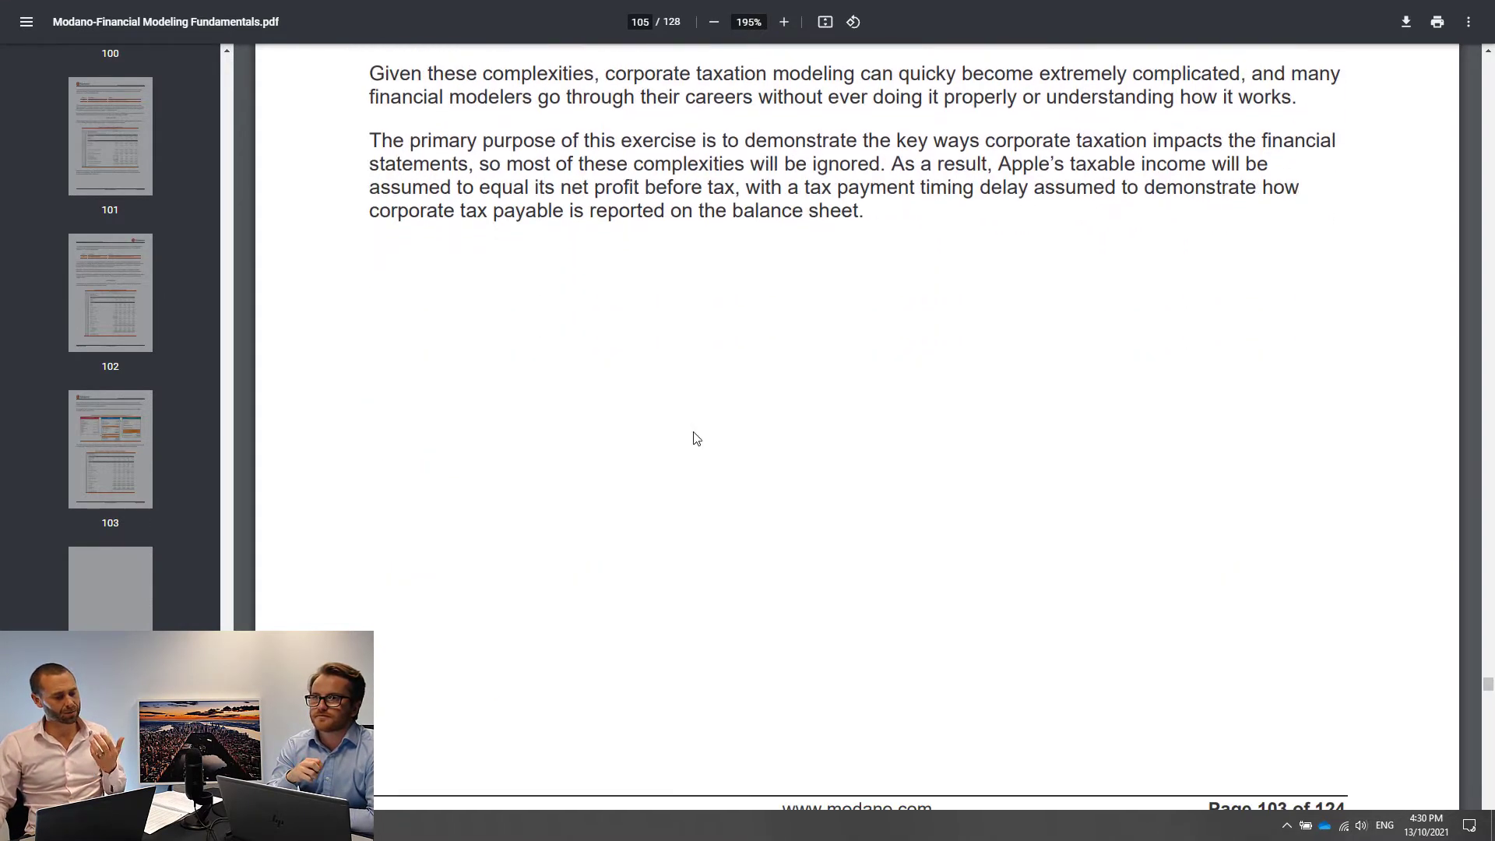
pyautogui.scroll(2, 695, 438)
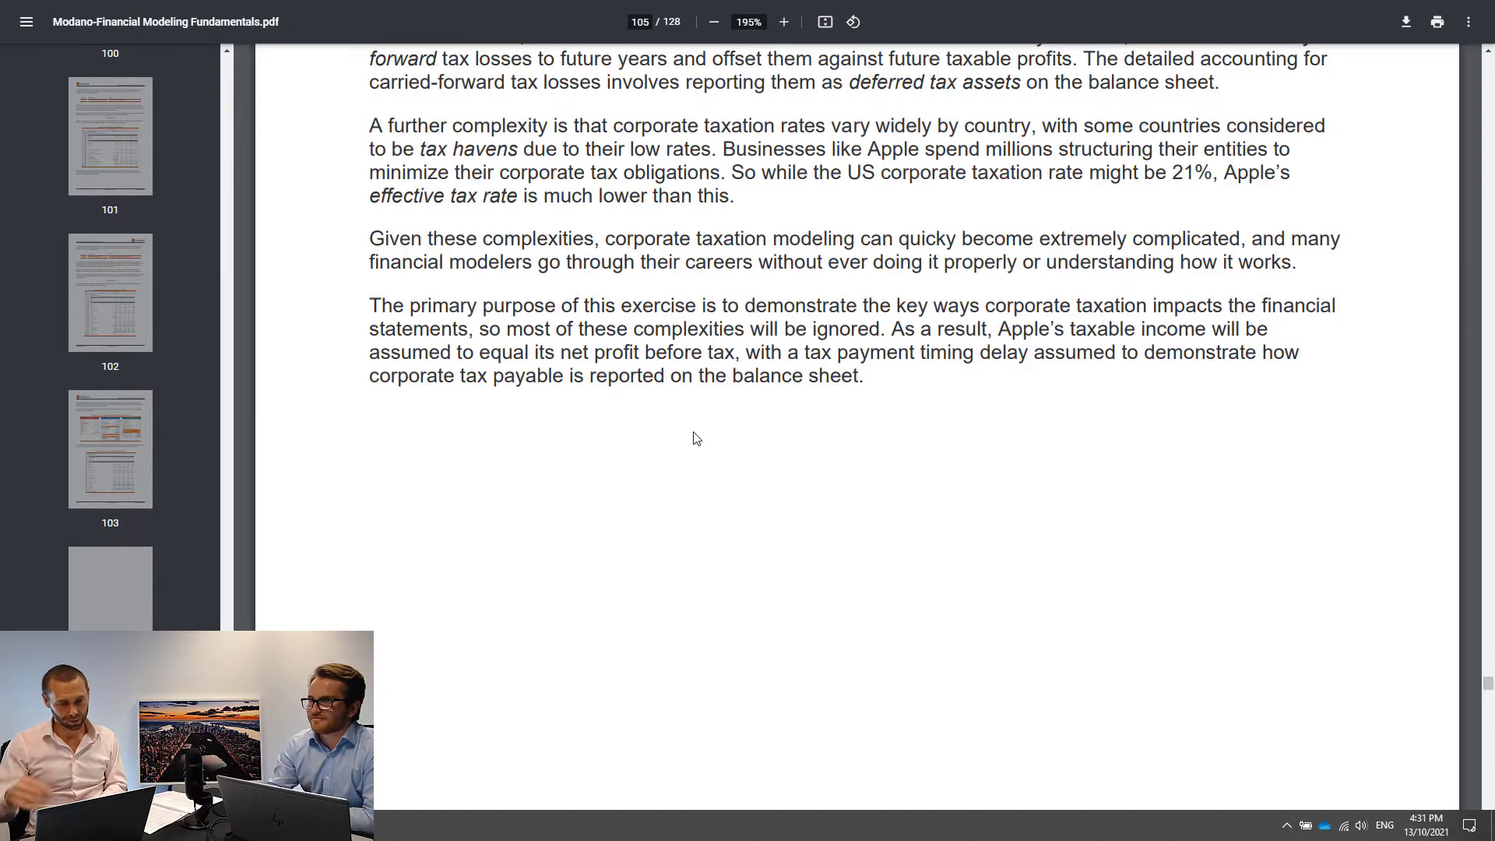
pyautogui.scroll(-3, 592, 384)
pyautogui.scroll(-5, 592, 374)
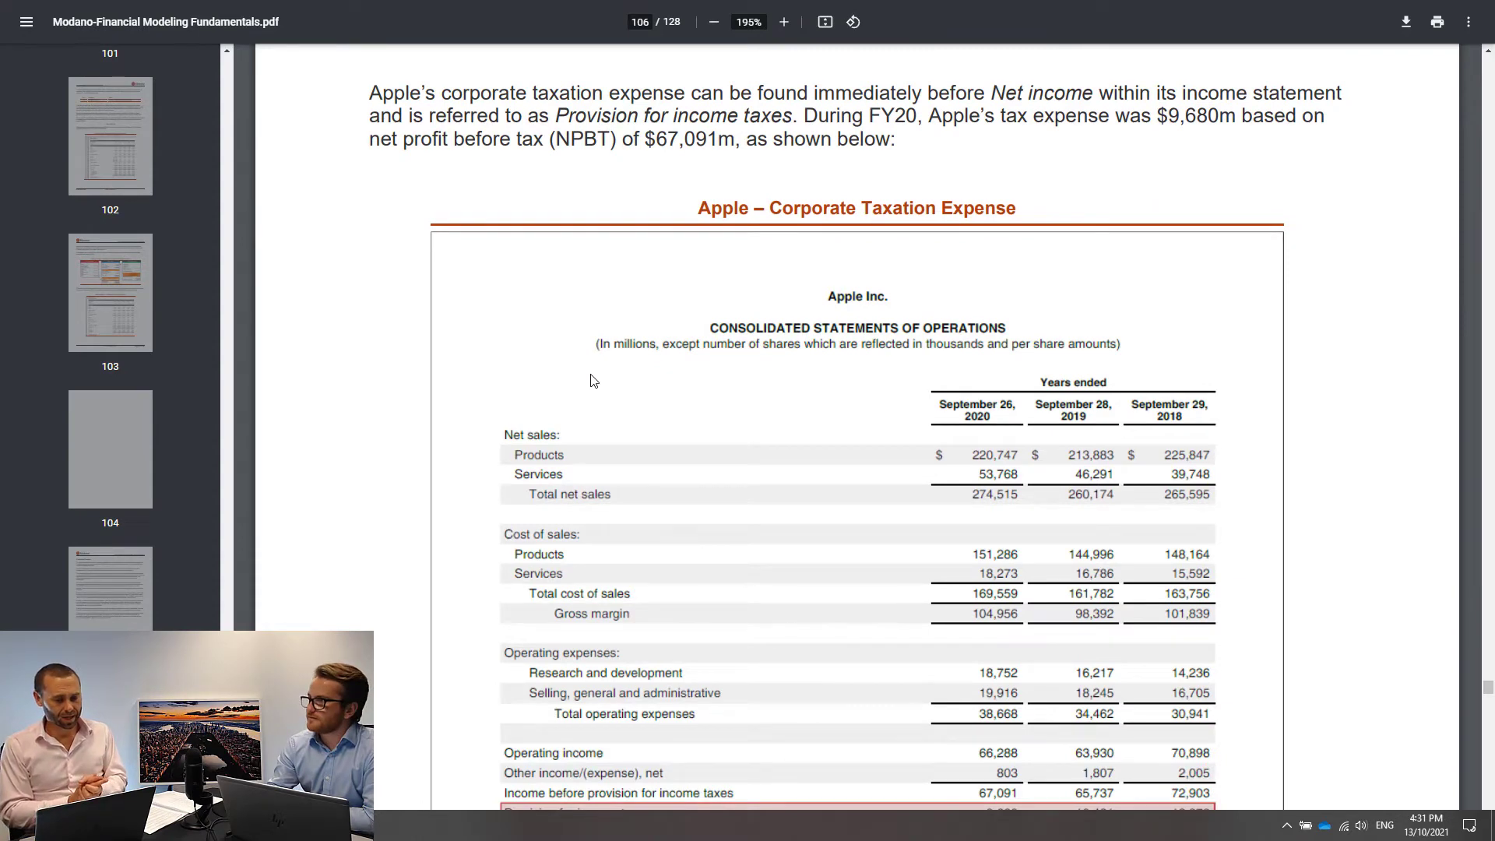
pyautogui.scroll(-2, 608, 354)
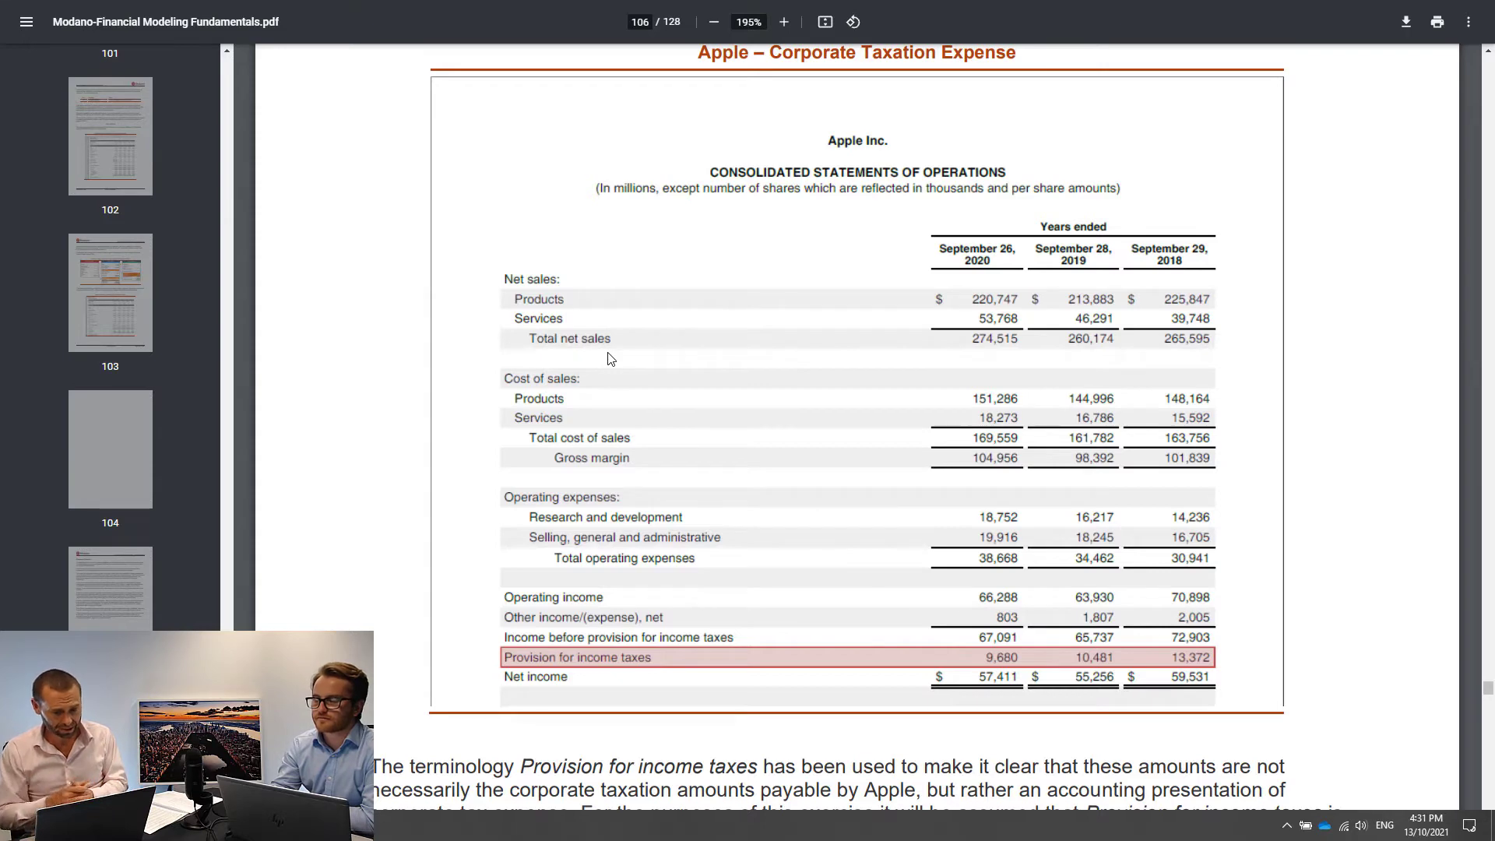
pyautogui.scroll(-3, 998, 647)
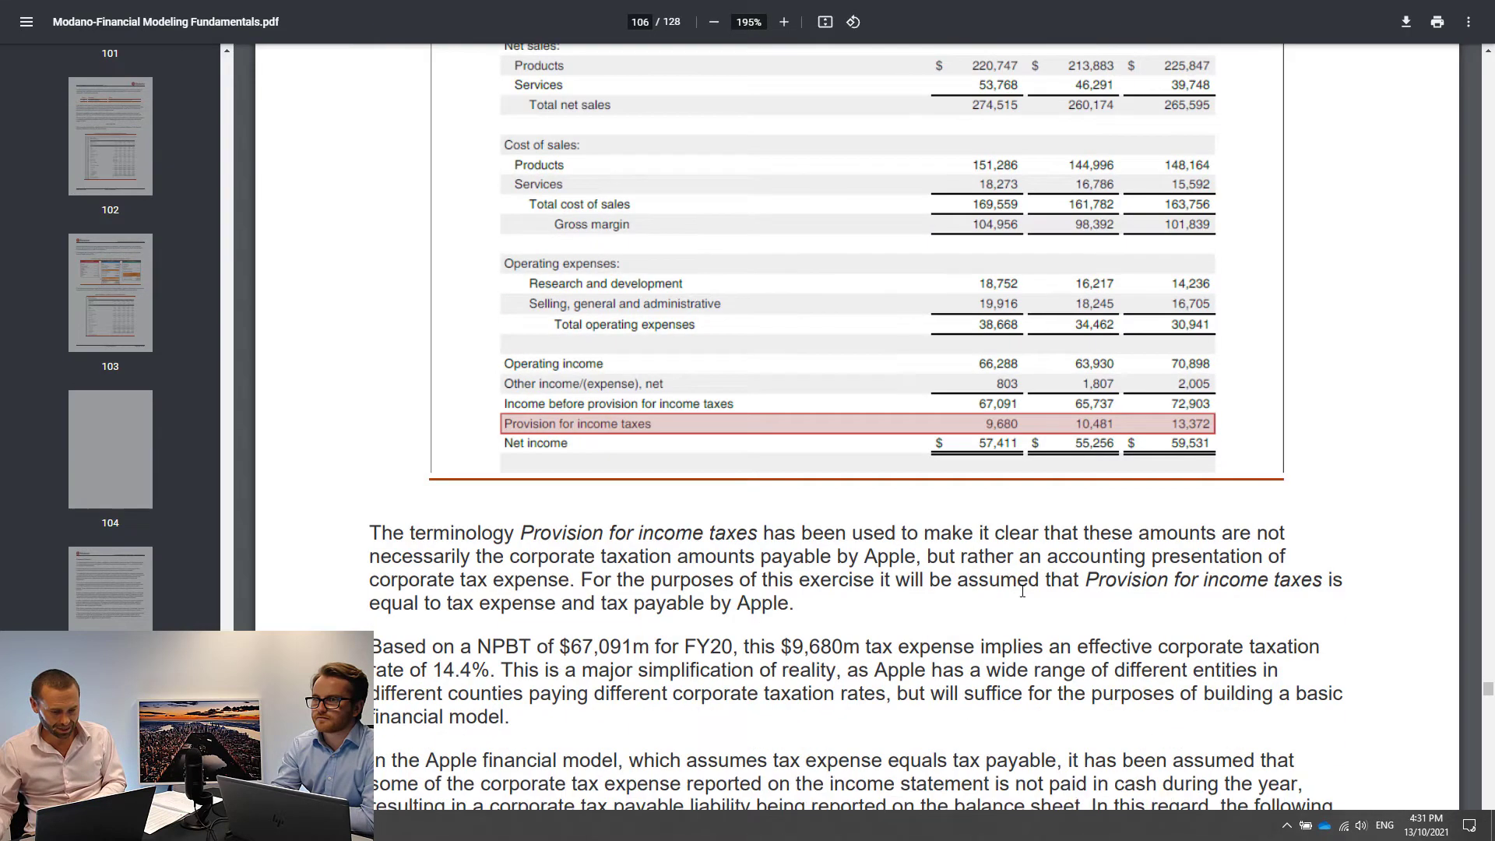
pyautogui.scroll(-2, 1046, 567)
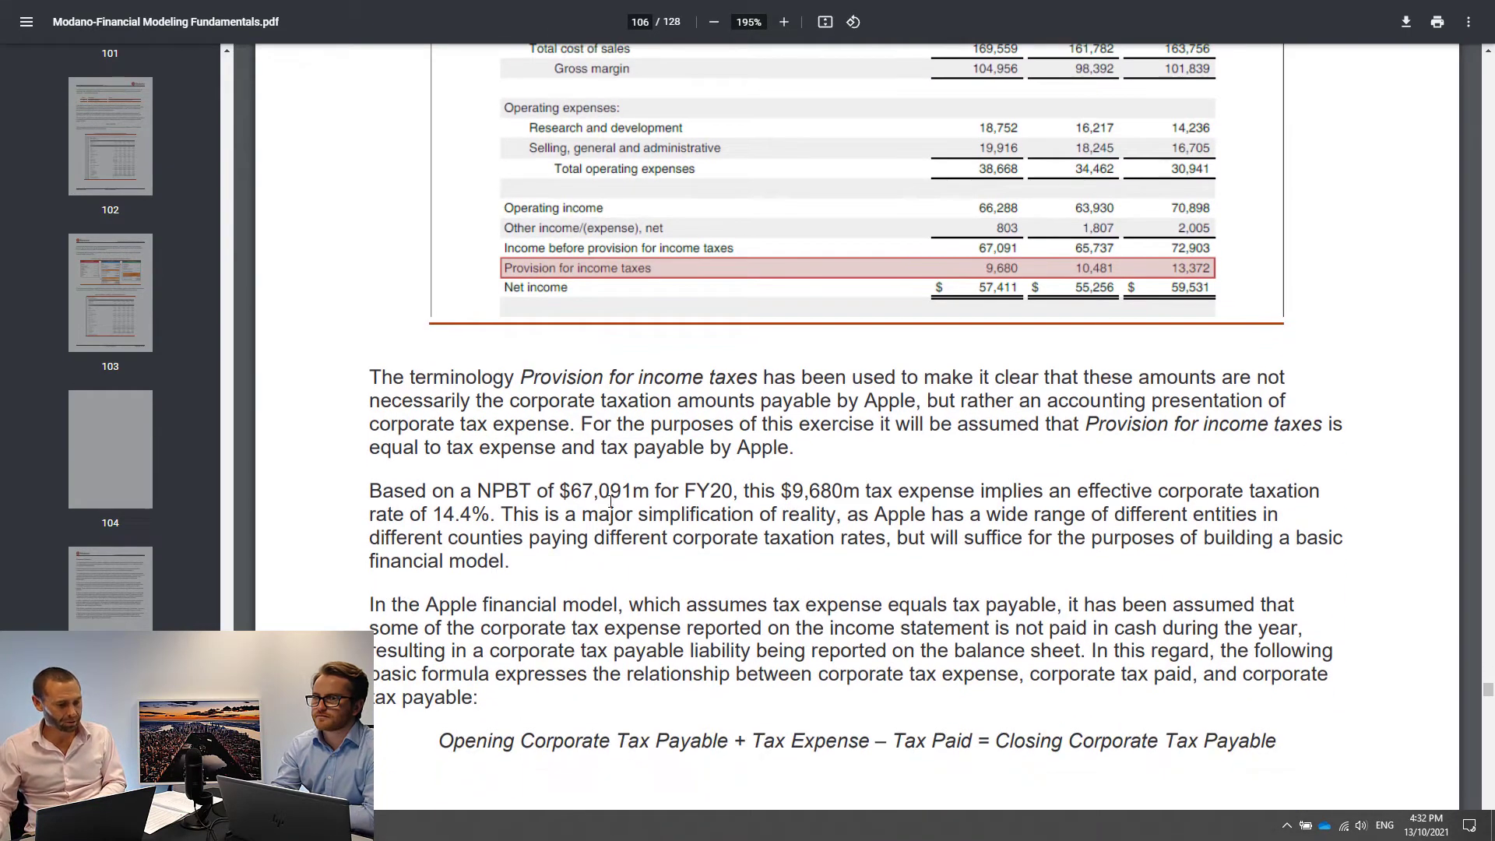
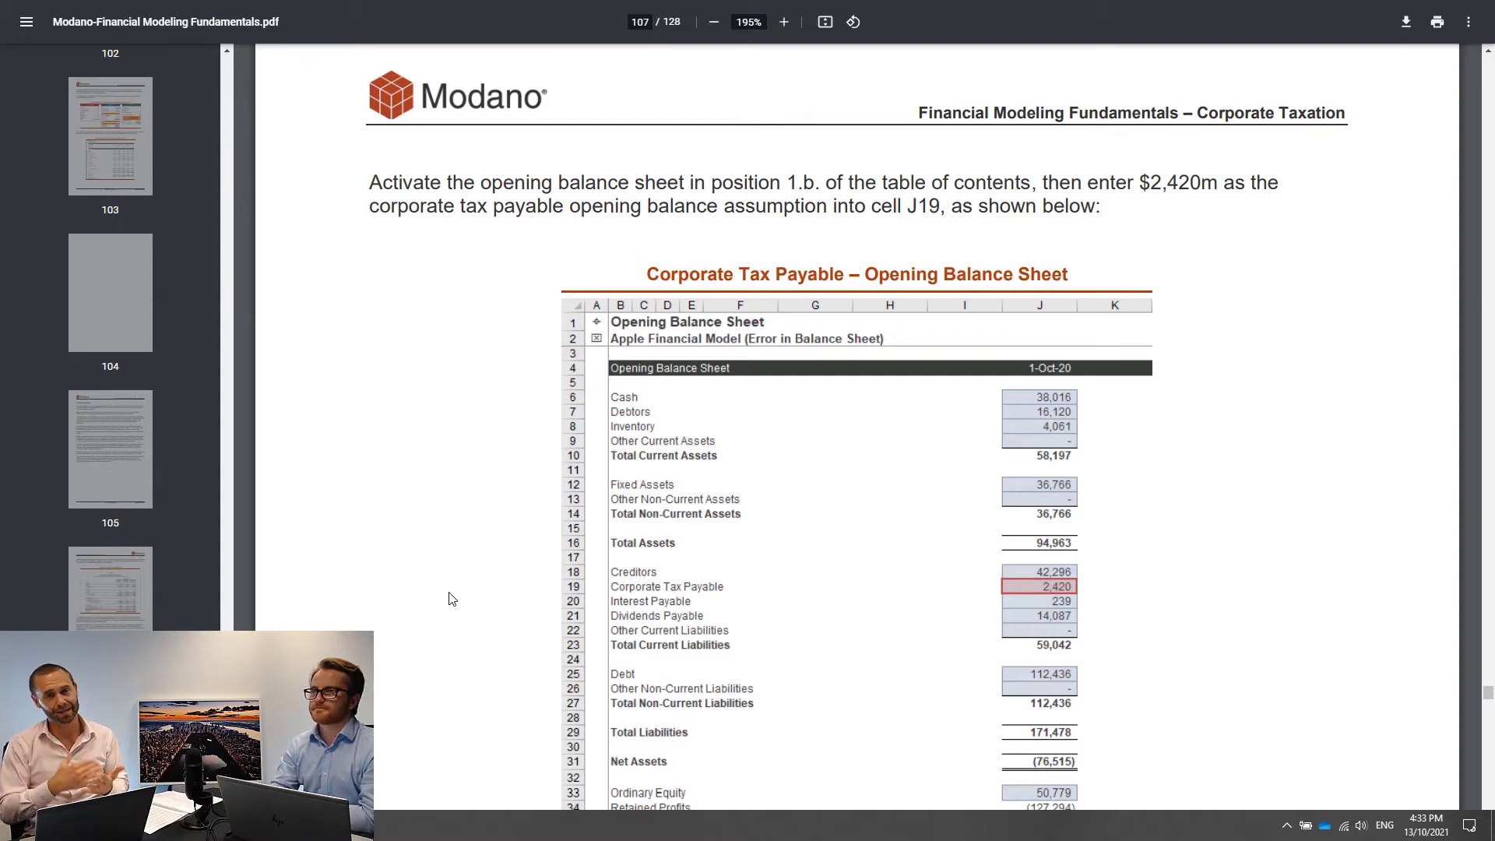
pyautogui.scroll(-2, 488, 593)
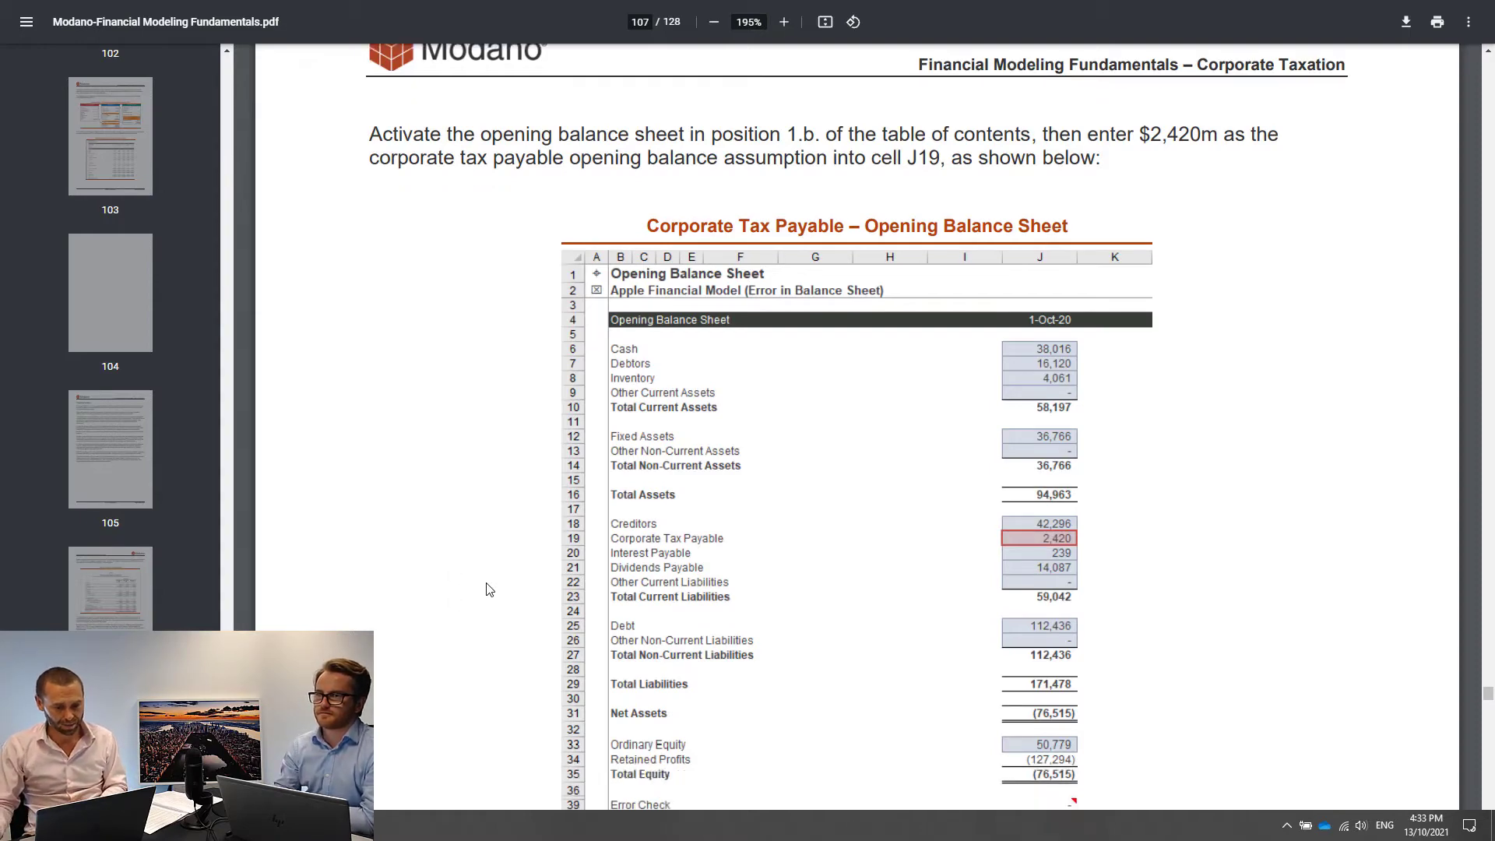
pyautogui.scroll(2, 491, 588)
pyautogui.scroll(-1, 499, 577)
pyautogui.scroll(2, 506, 568)
pyautogui.scroll(-1, 514, 559)
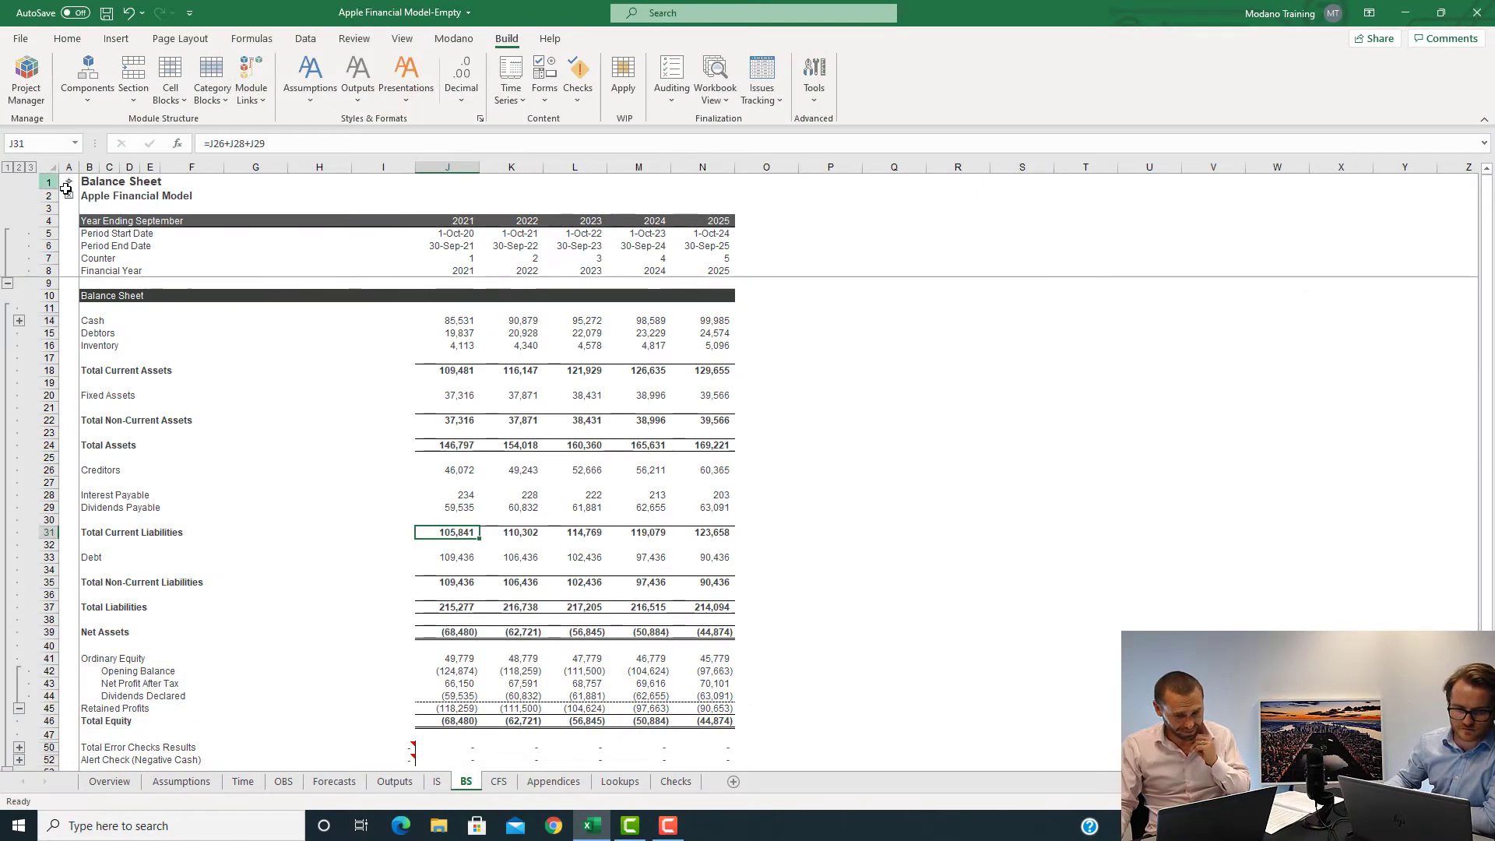
# Step: Switch to the Excel model, open the Opening Balance Sheet, and enter 2,420 as Corporate Tax Payable in J19
pyautogui.click(69, 183)
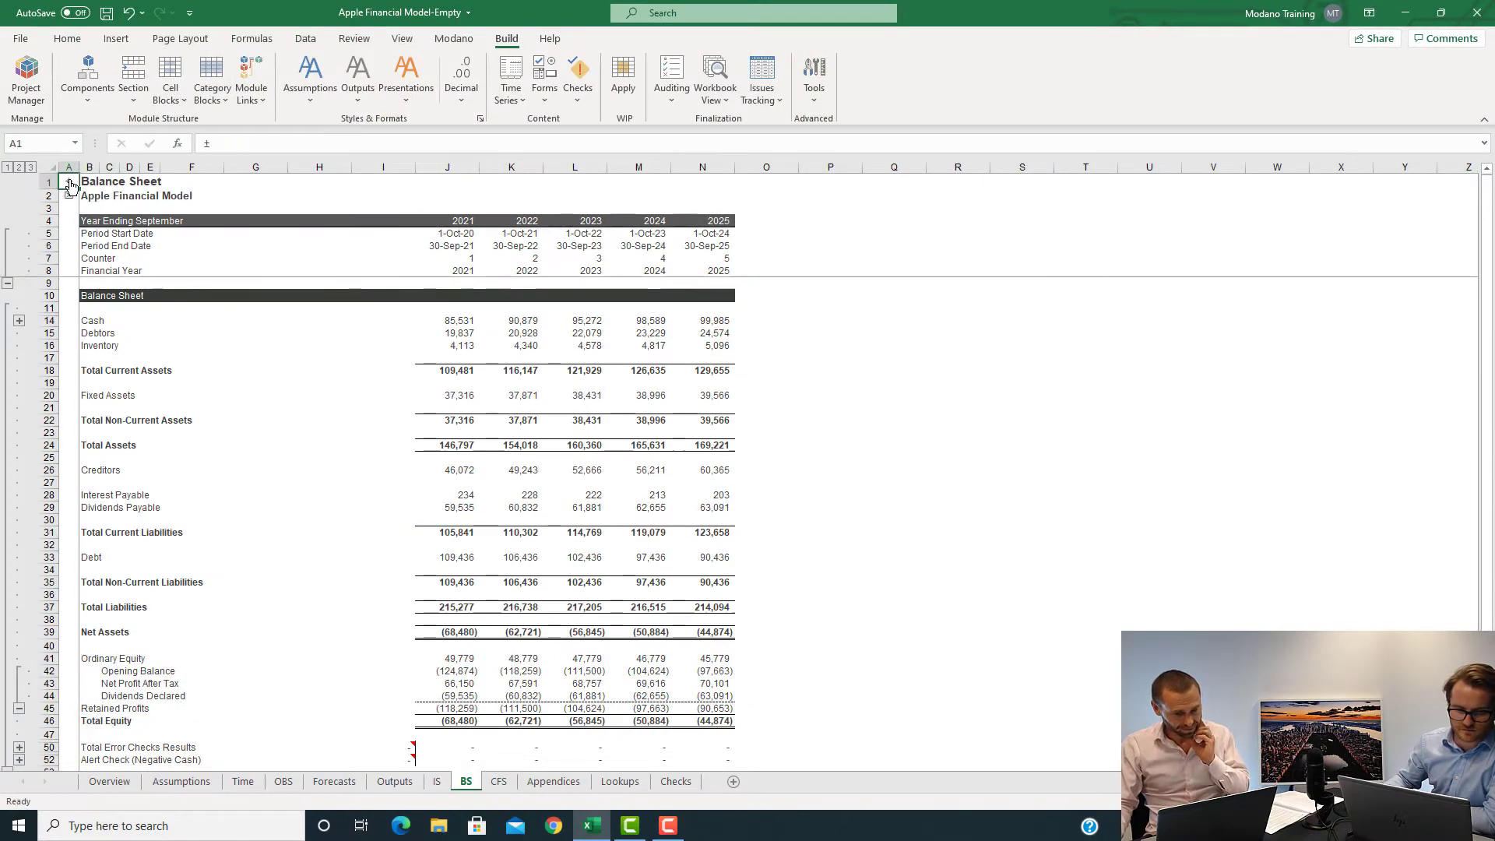
pyautogui.click(69, 183)
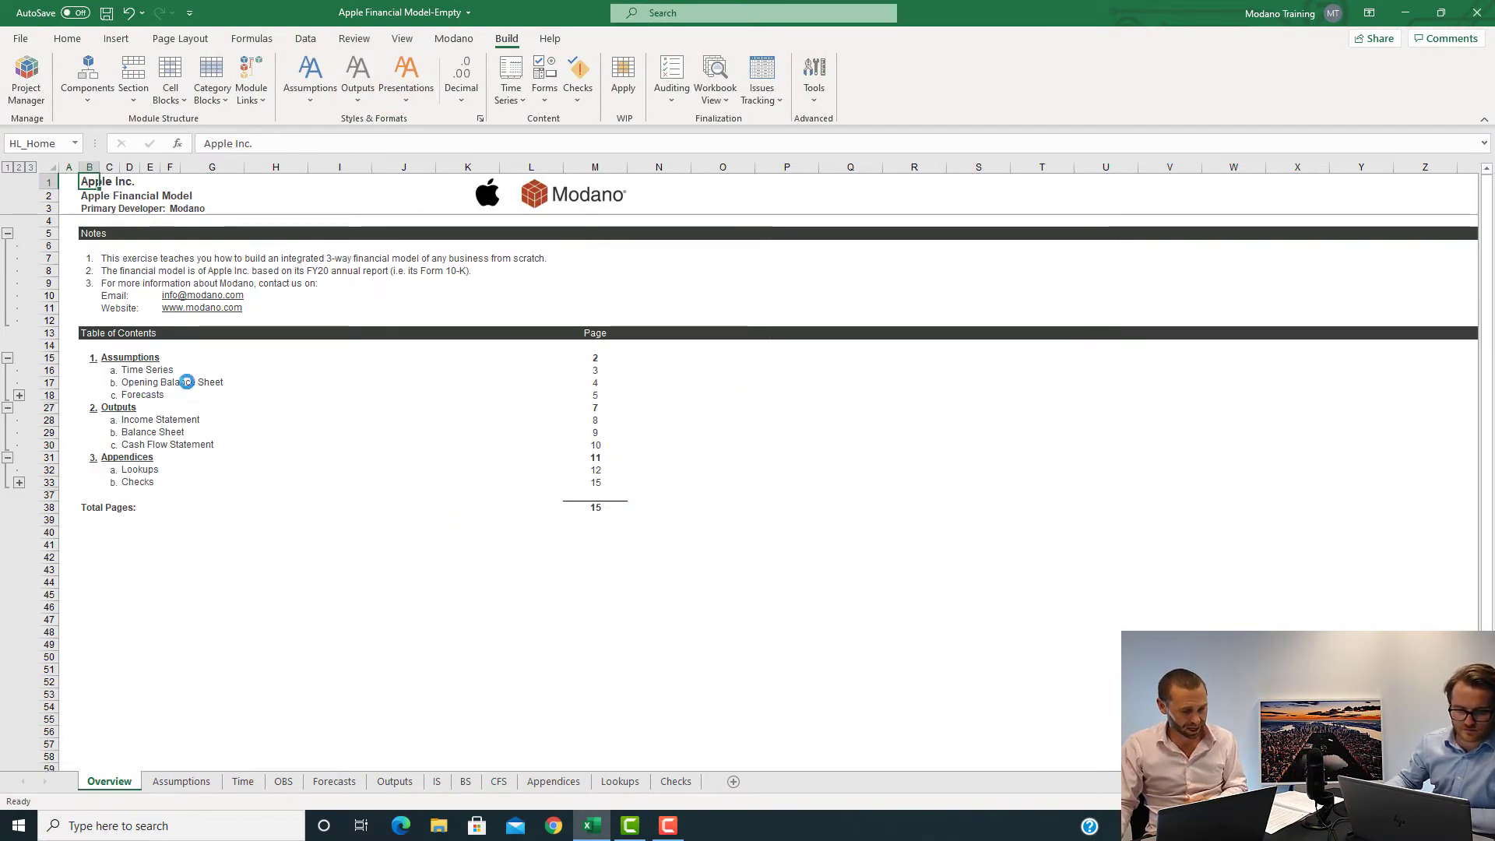
pyautogui.click(189, 391)
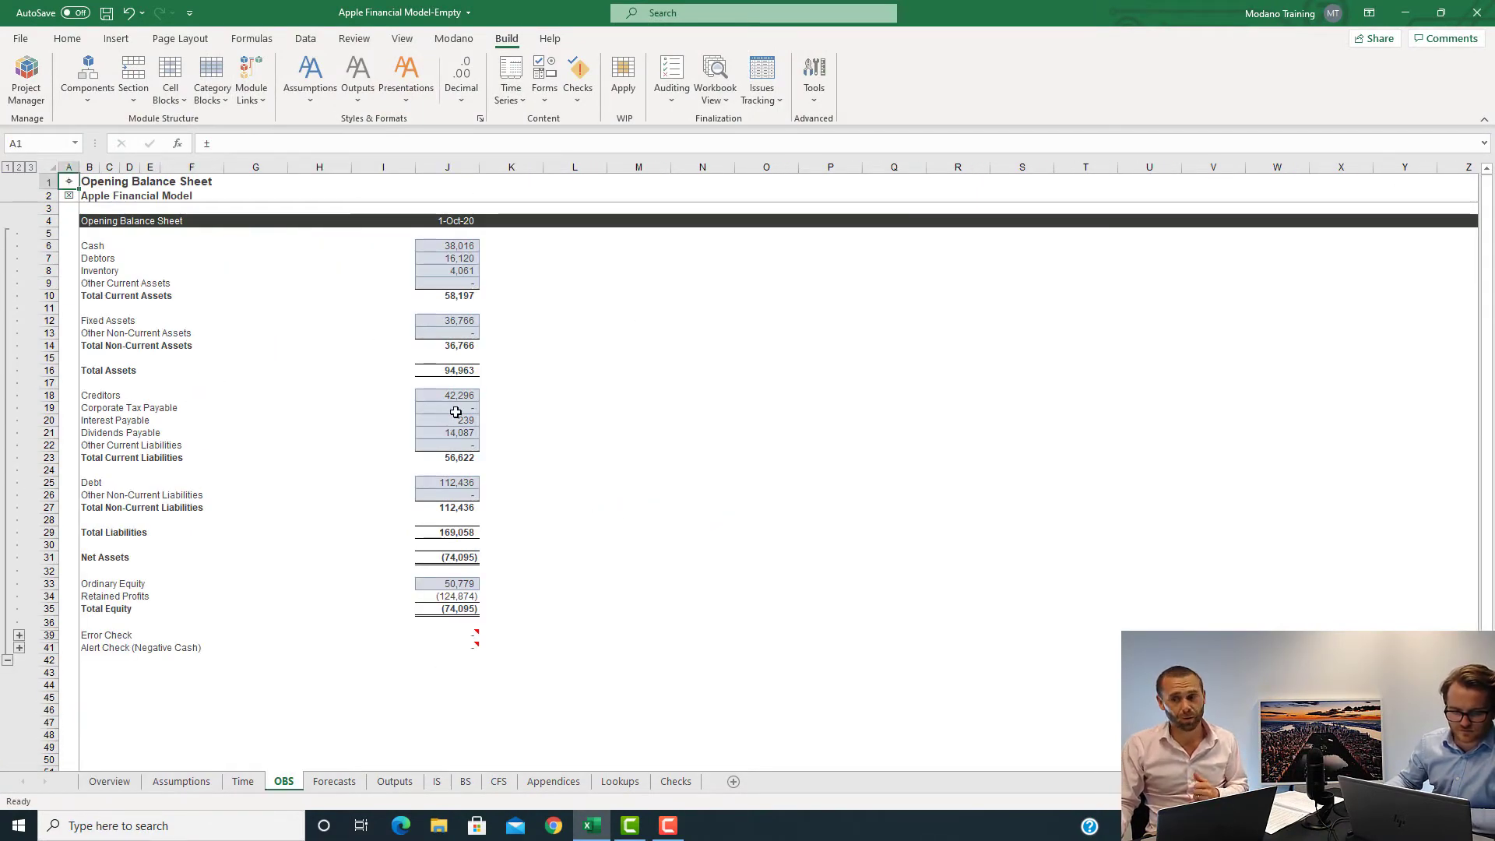
pyautogui.click(457, 408)
pyautogui.write('2,420')
pyautogui.press('Return')
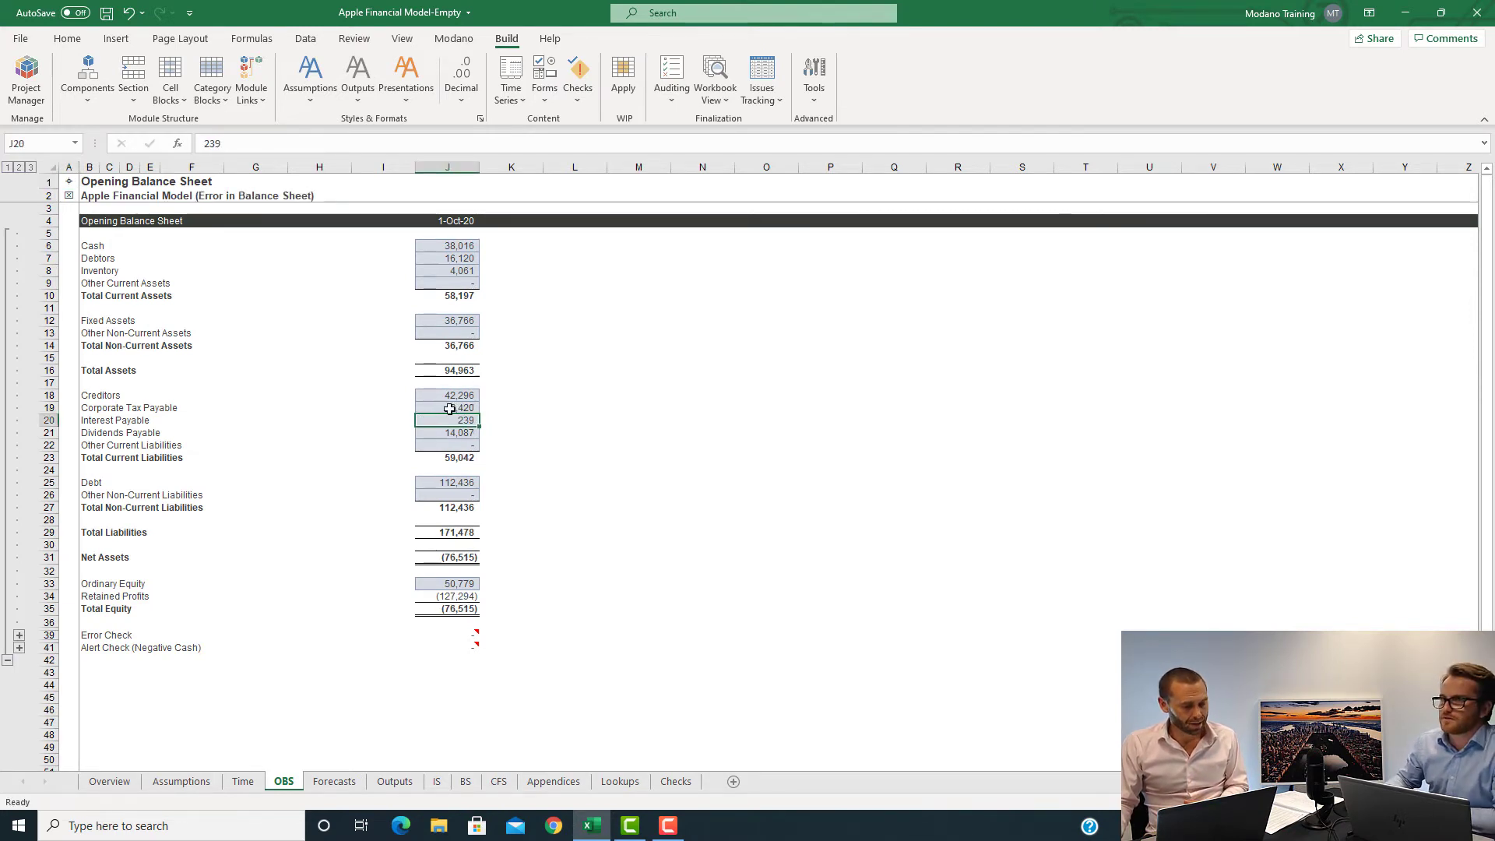
pyautogui.click(468, 407)
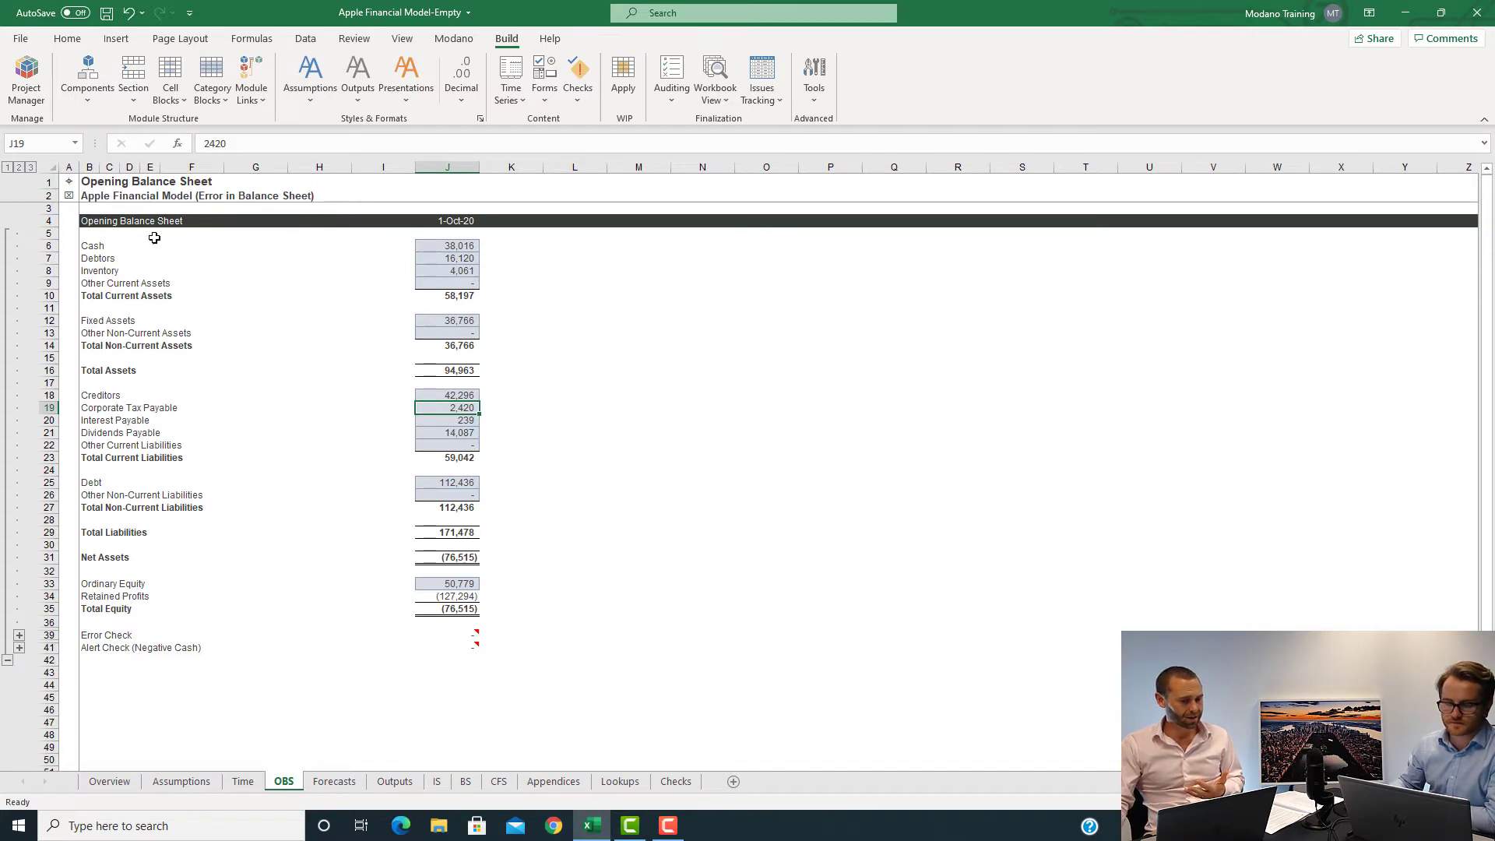
# Step: Open the Forecasts sheet and examine the Corporate Taxation Rate and % Paid During Period assumptions in rows 47 and 48
pyautogui.click(70, 185)
pyautogui.click(69, 189)
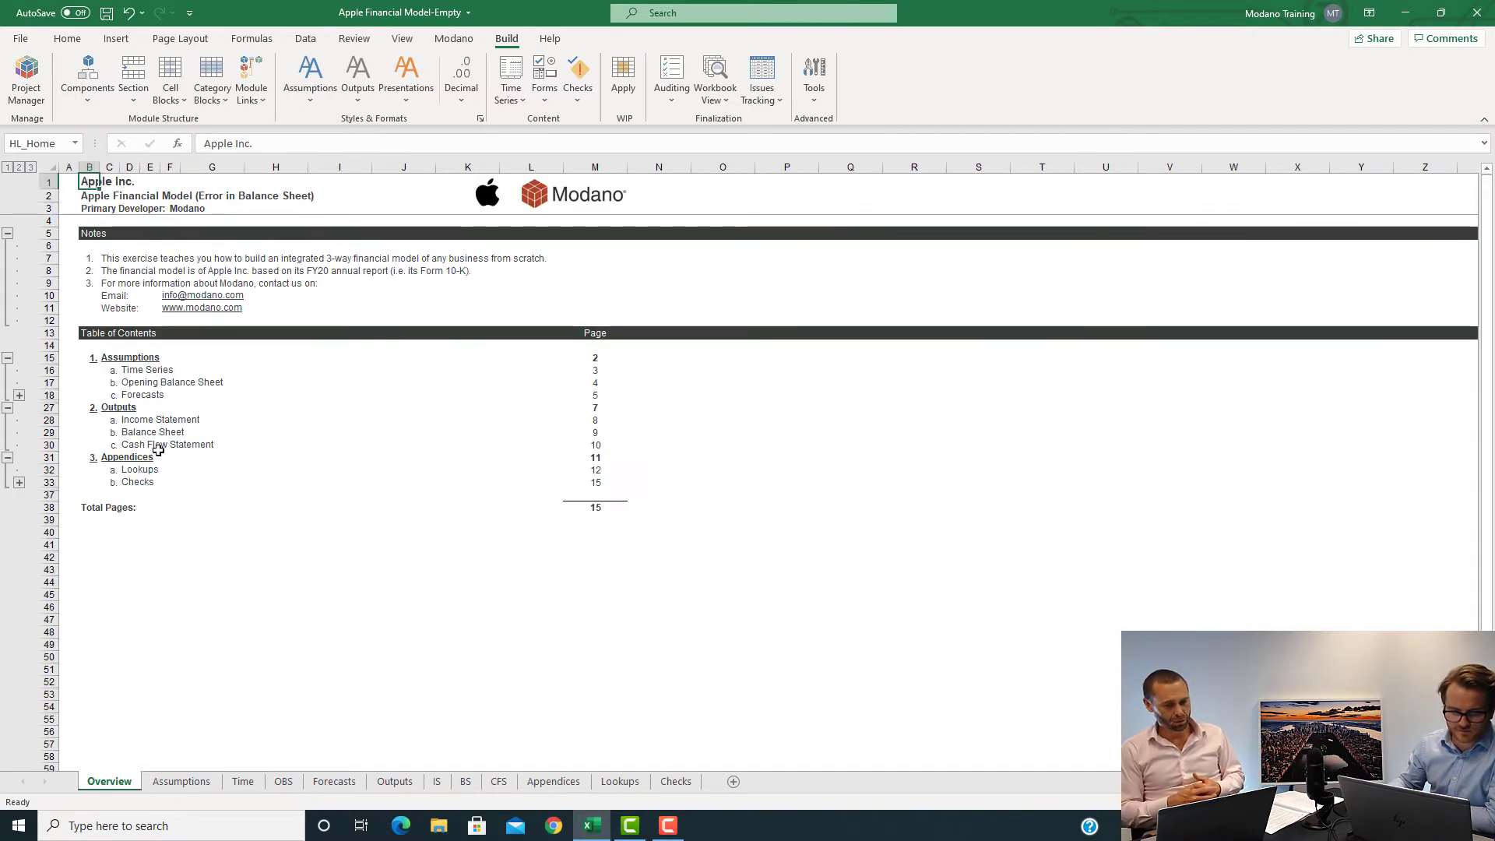
pyautogui.click(152, 397)
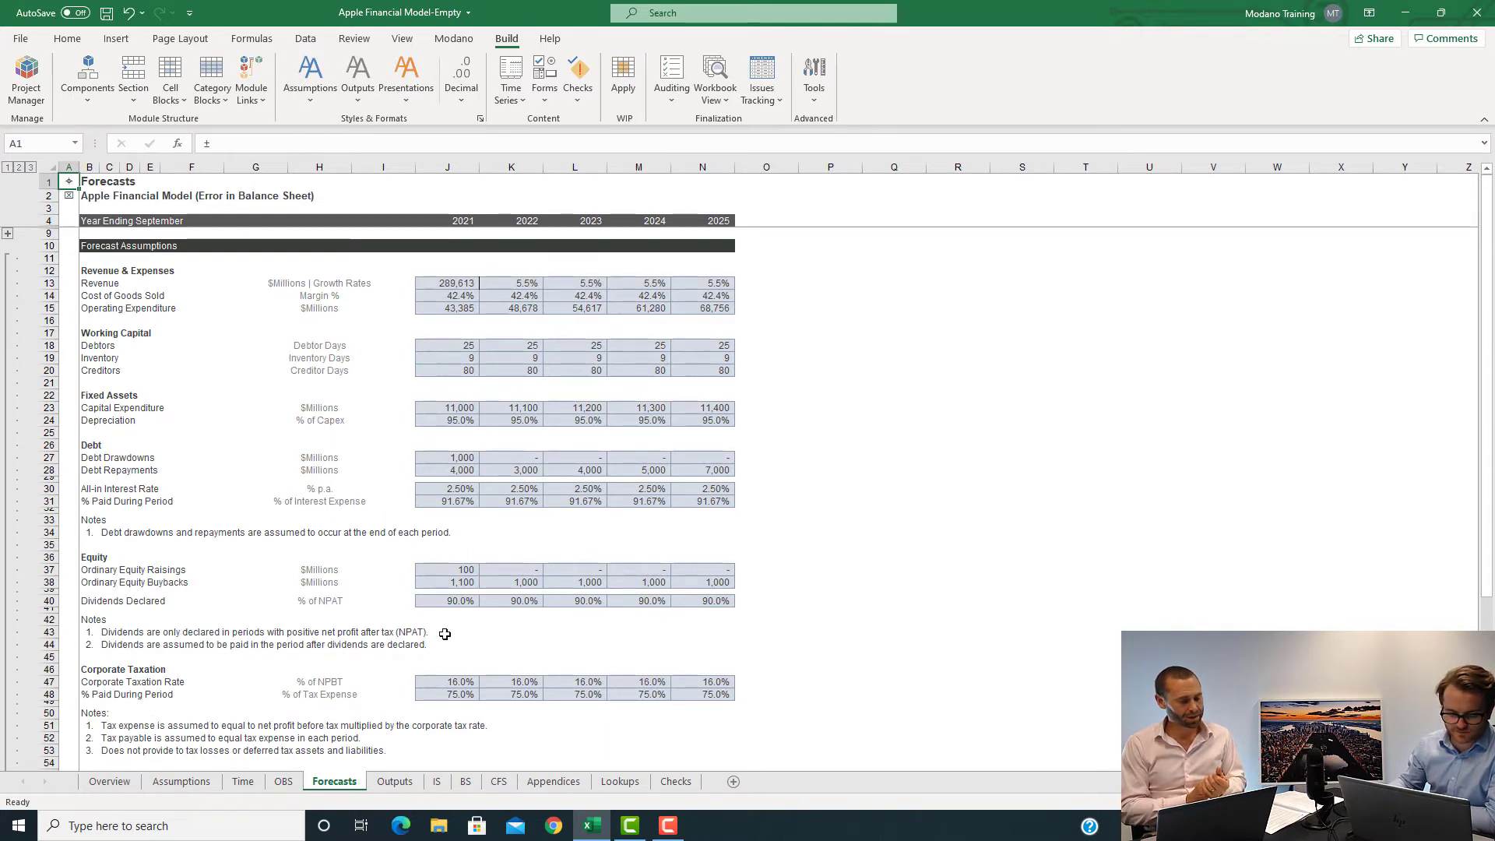
pyautogui.moveTo(48, 681); pyautogui.dragTo(49, 694)
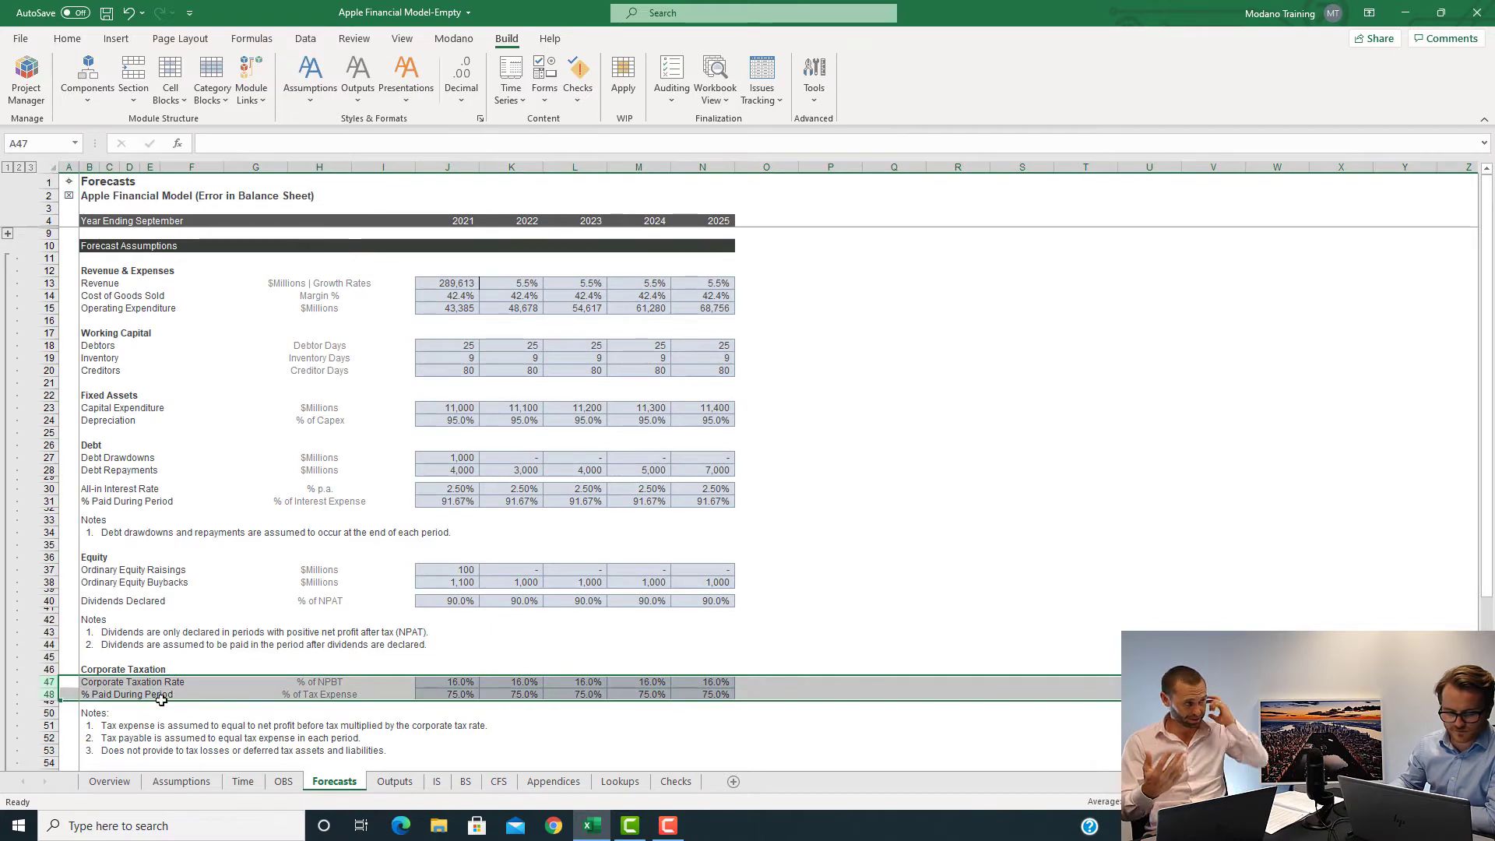
pyautogui.click(402, 683)
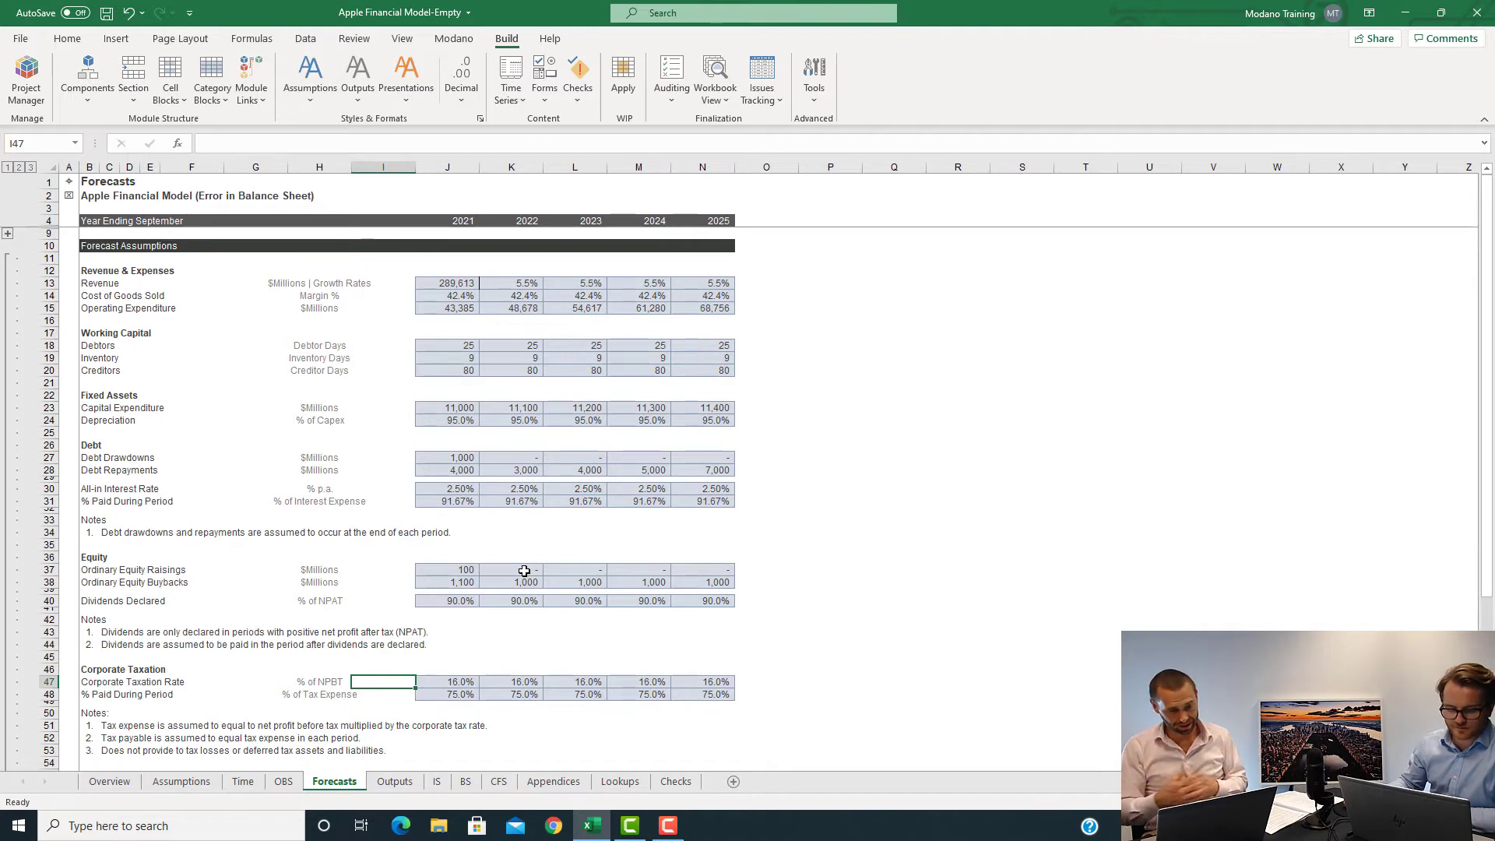
pyautogui.press('Right')
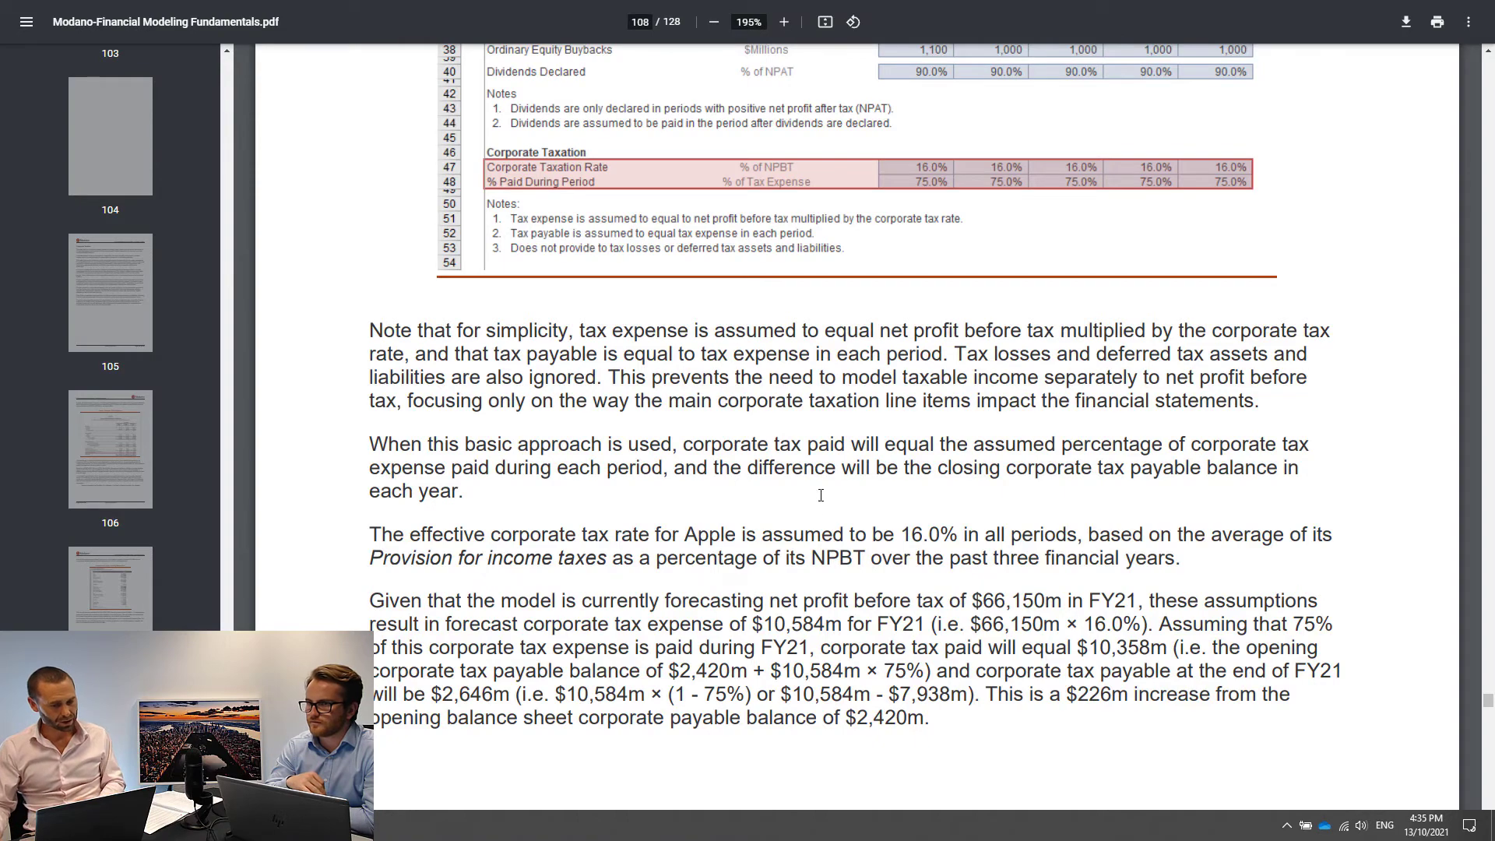
# Step: Following the guide, enter =-J22*Forecasts!J47 as Tax Expense in J23 of the income statement and fill it across to N23
pyautogui.scroll(-15, 826, 499)
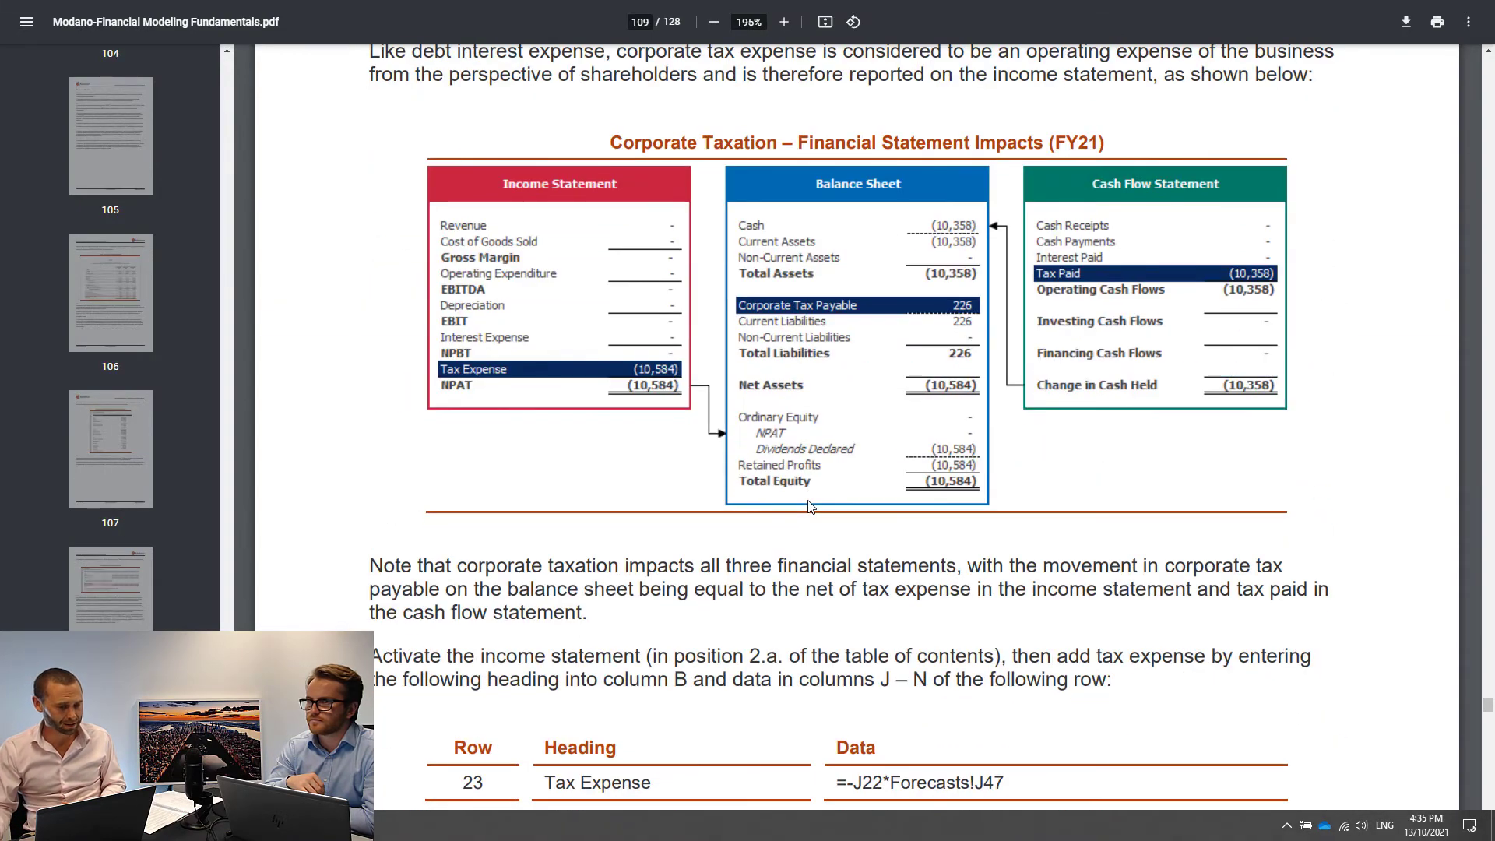
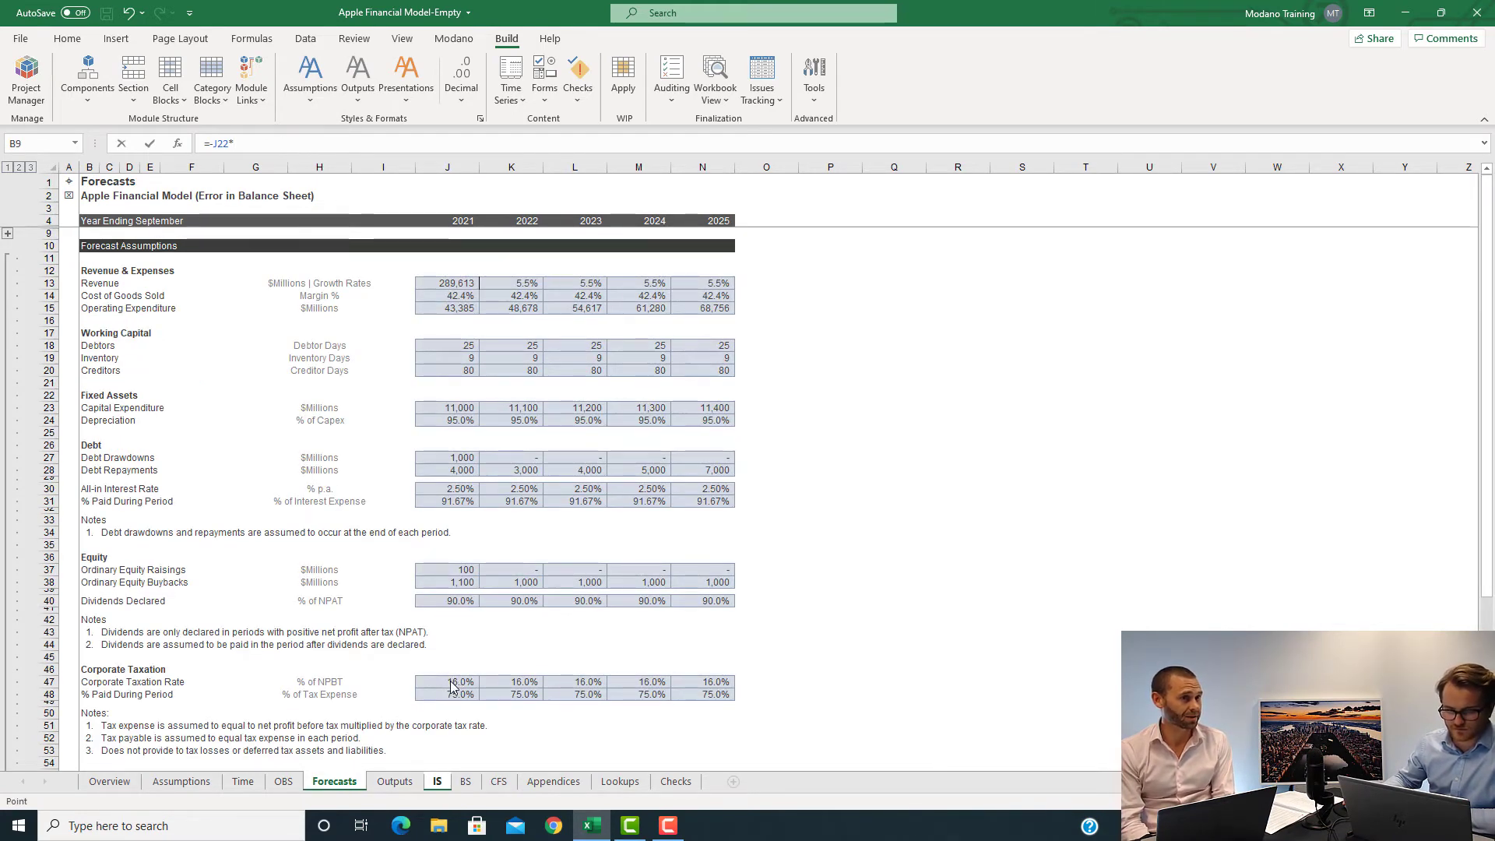
pyautogui.click(464, 681)
pyautogui.press('Return')
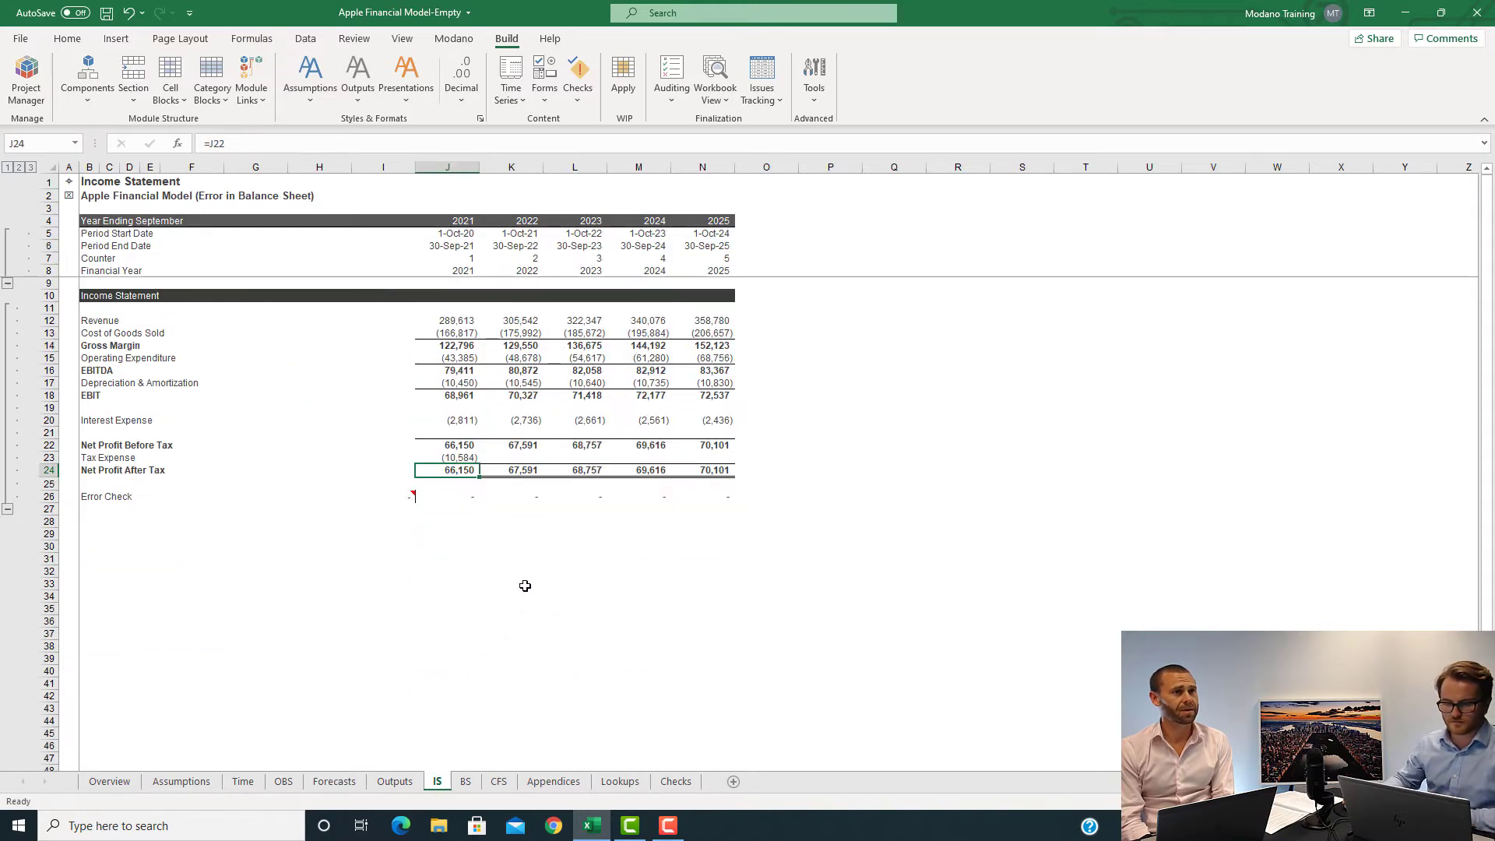
pyautogui.moveTo(471, 457); pyautogui.dragTo(507, 456)
pyautogui.hotkey('shift', 'Right')
pyautogui.hotkey('shift', 'Right')
pyautogui.hotkey('shift', 'Right')
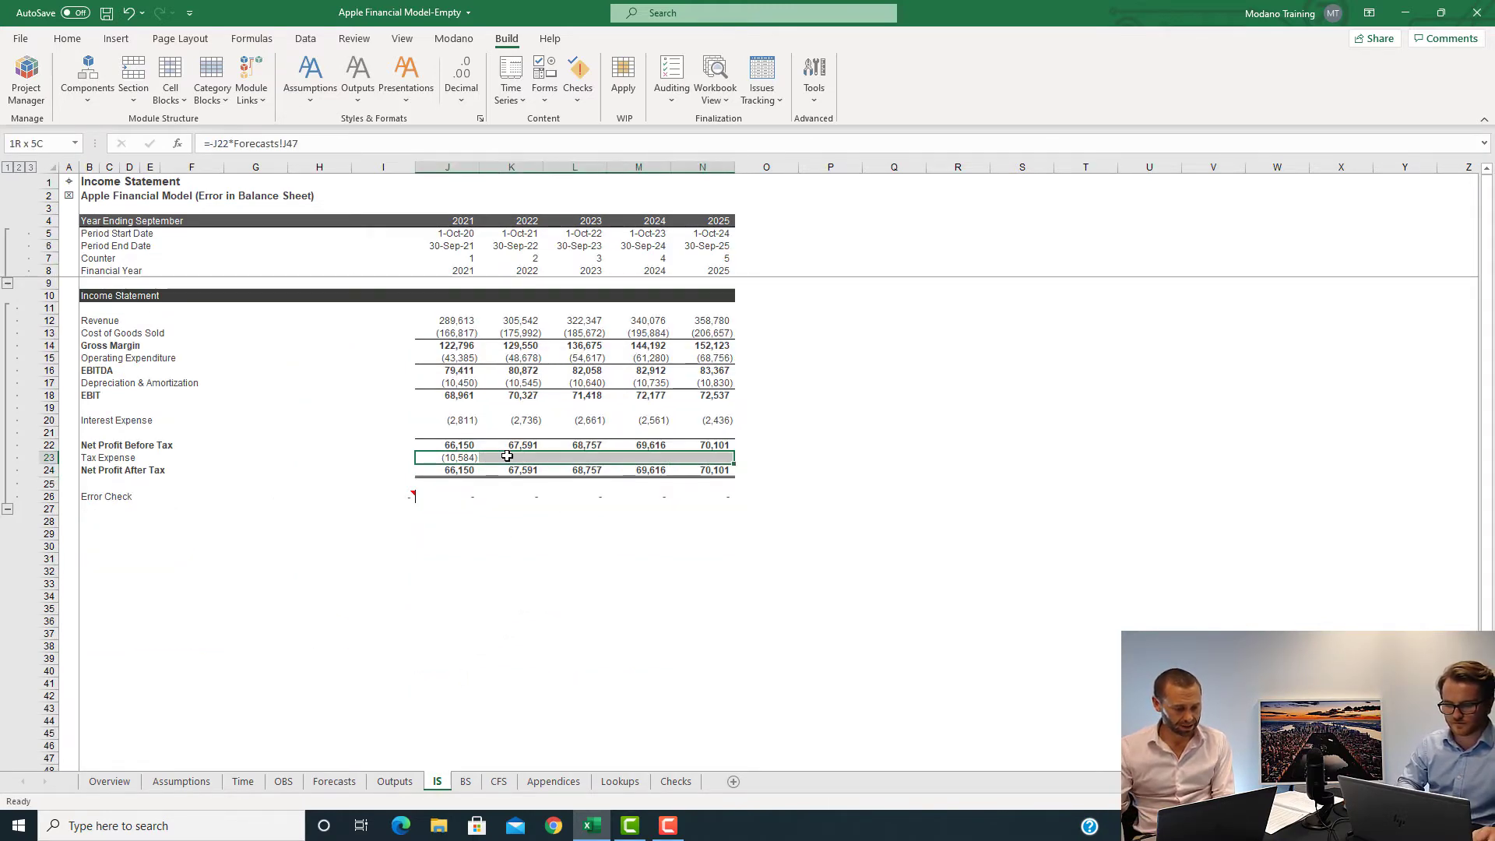
pyautogui.hotkey('ctrl', 'r')
# Step: Replace the 2021 Net Profit After Tax formula in J24 of the income statement with =SUM(J22:J23)
pyautogui.press('Left')
pyautogui.press('Down')
pyautogui.press('Right')
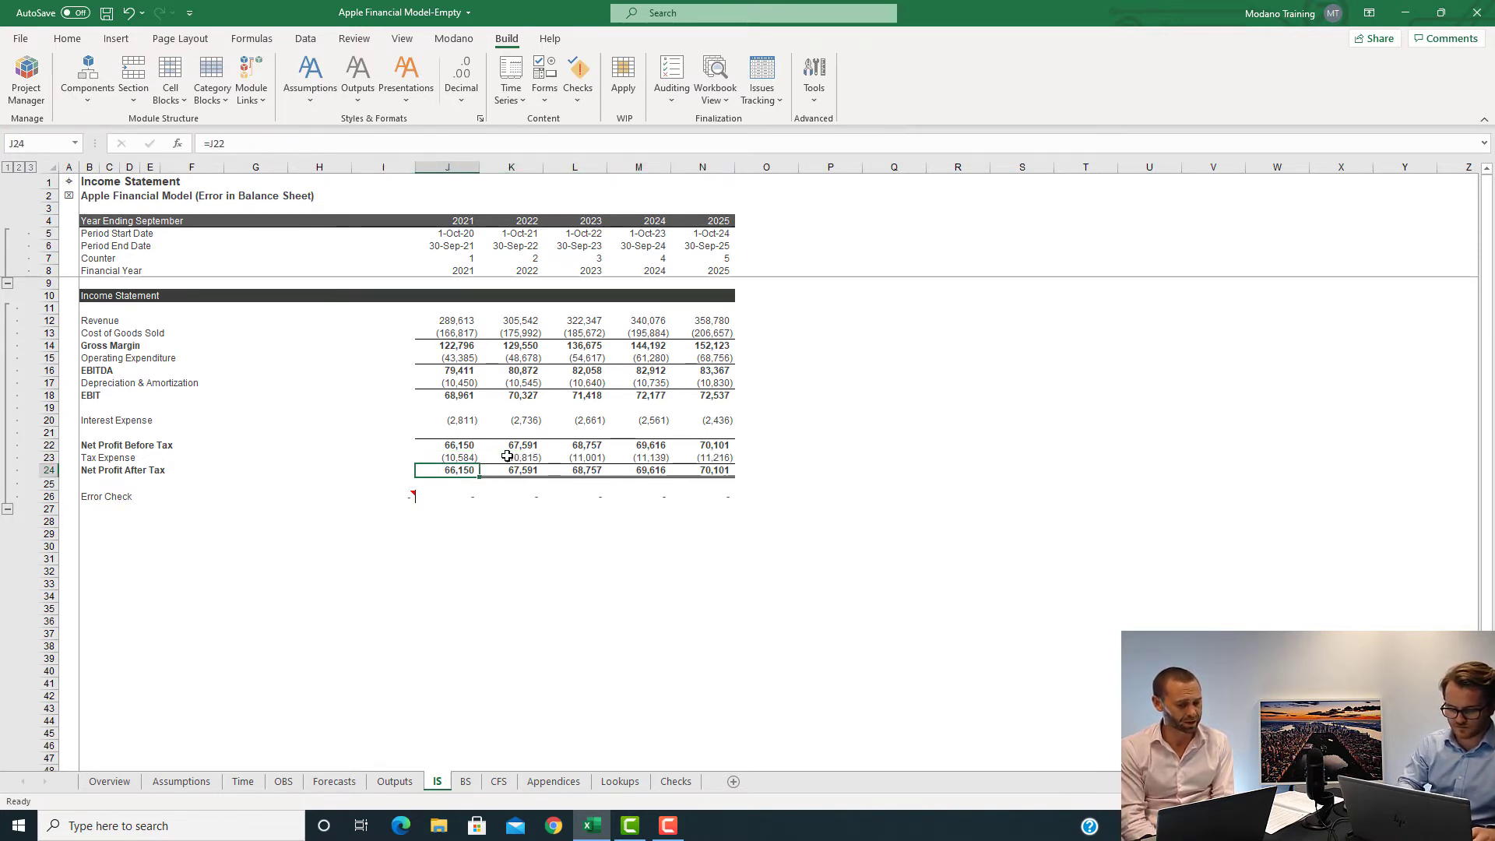
pyautogui.write('=SUM(')
pyautogui.press('Up')
pyautogui.hotkey('shift', 'Up')
pyautogui.write(')')
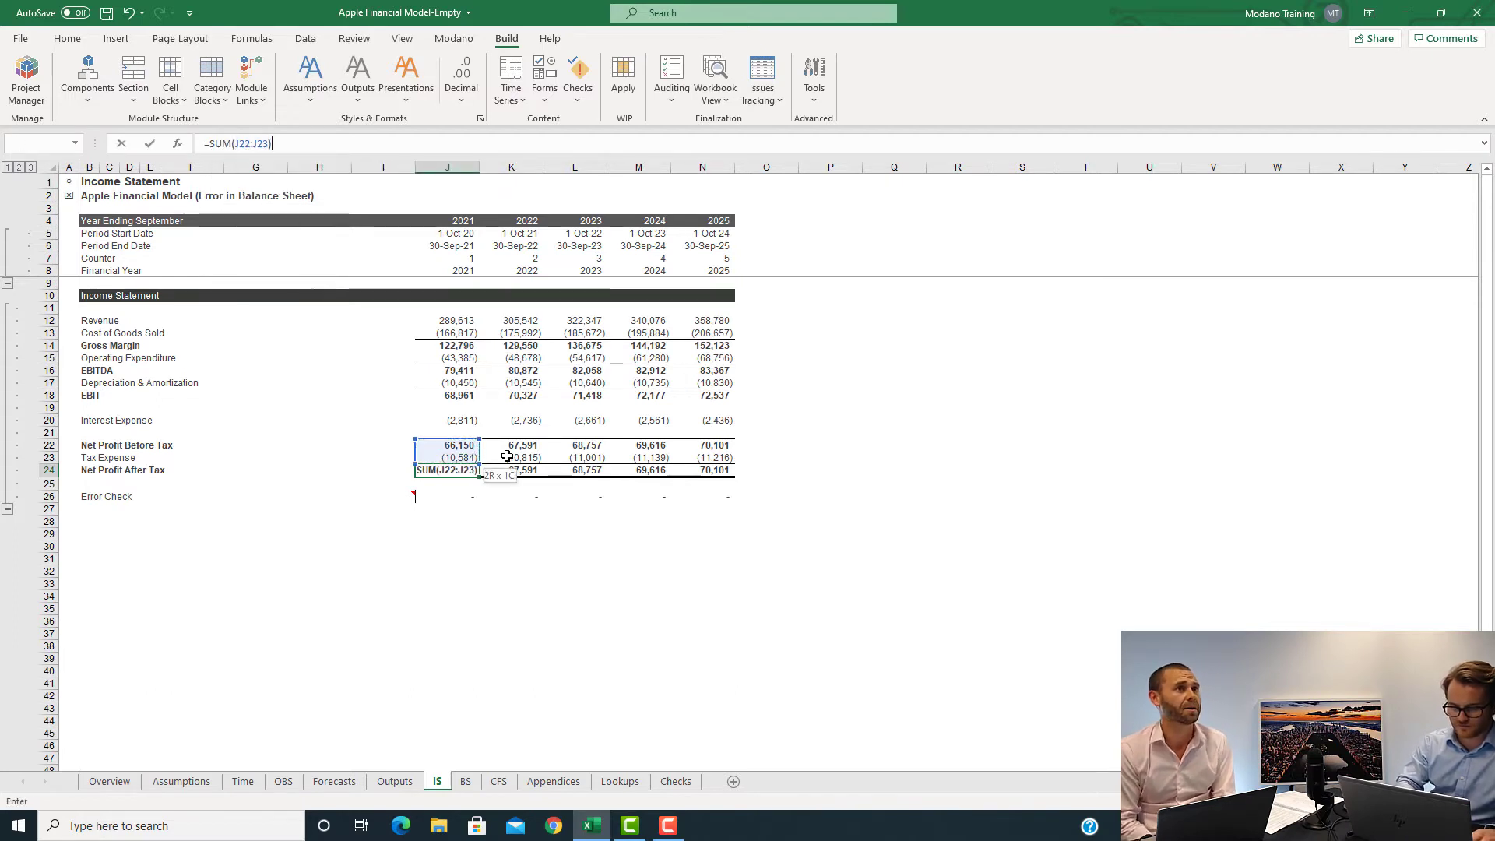
pyautogui.press('Return')
pyautogui.press('Up')
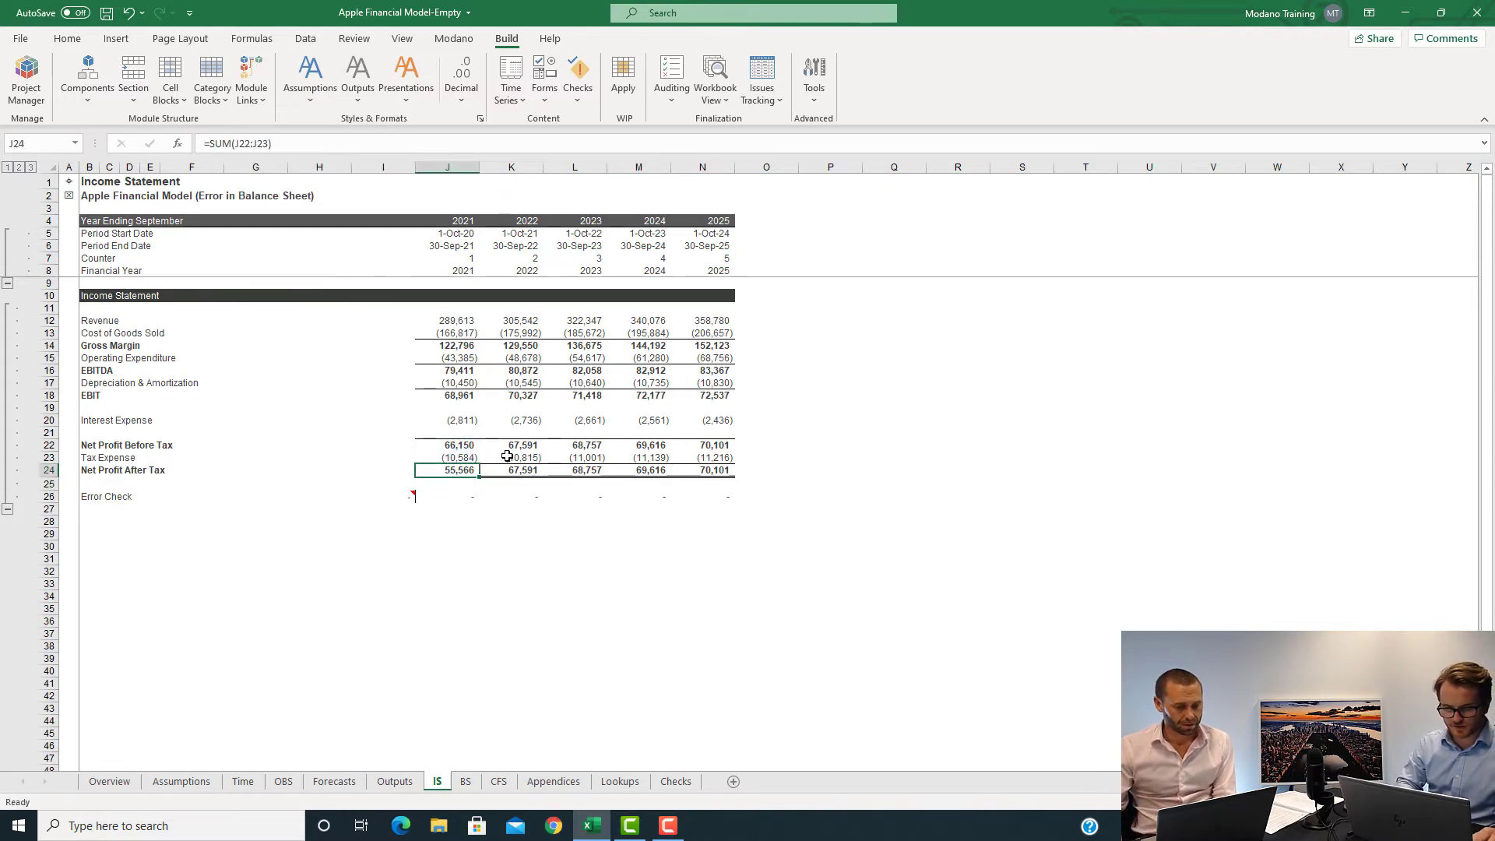
# Step: Fill the Net Profit After Tax formula from J24 across the remaining forecast years to N24
pyautogui.hotkey('shift', 'Right')
pyautogui.hotkey('shift', 'Right')
pyautogui.hotkey('shift', 'Right')
pyautogui.hotkey('shift', 'Right')
pyautogui.hotkey('ctrl', 'r')
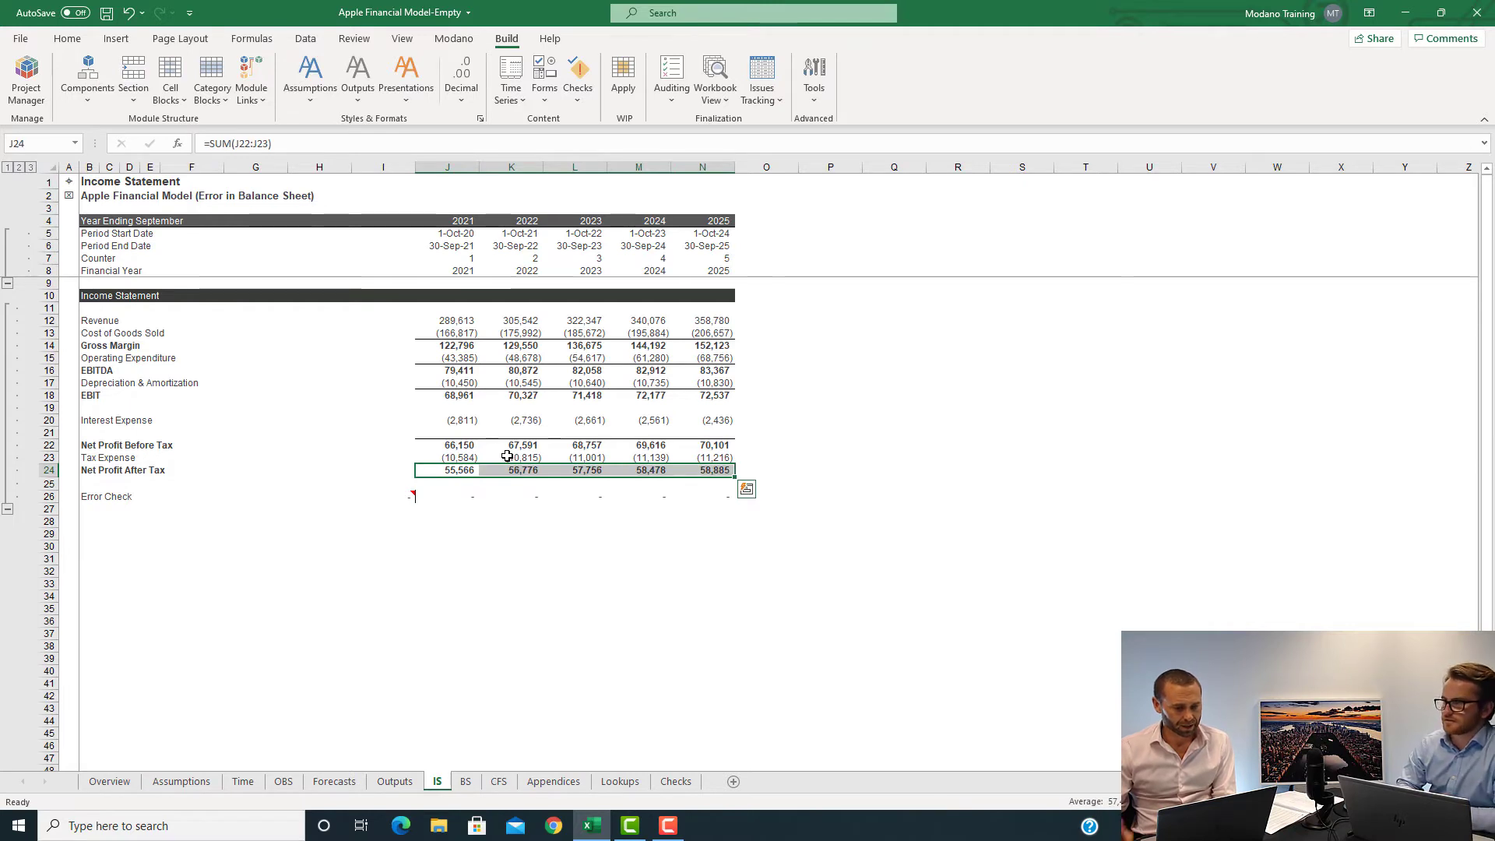
pyautogui.press('Left')
pyautogui.press('Right')
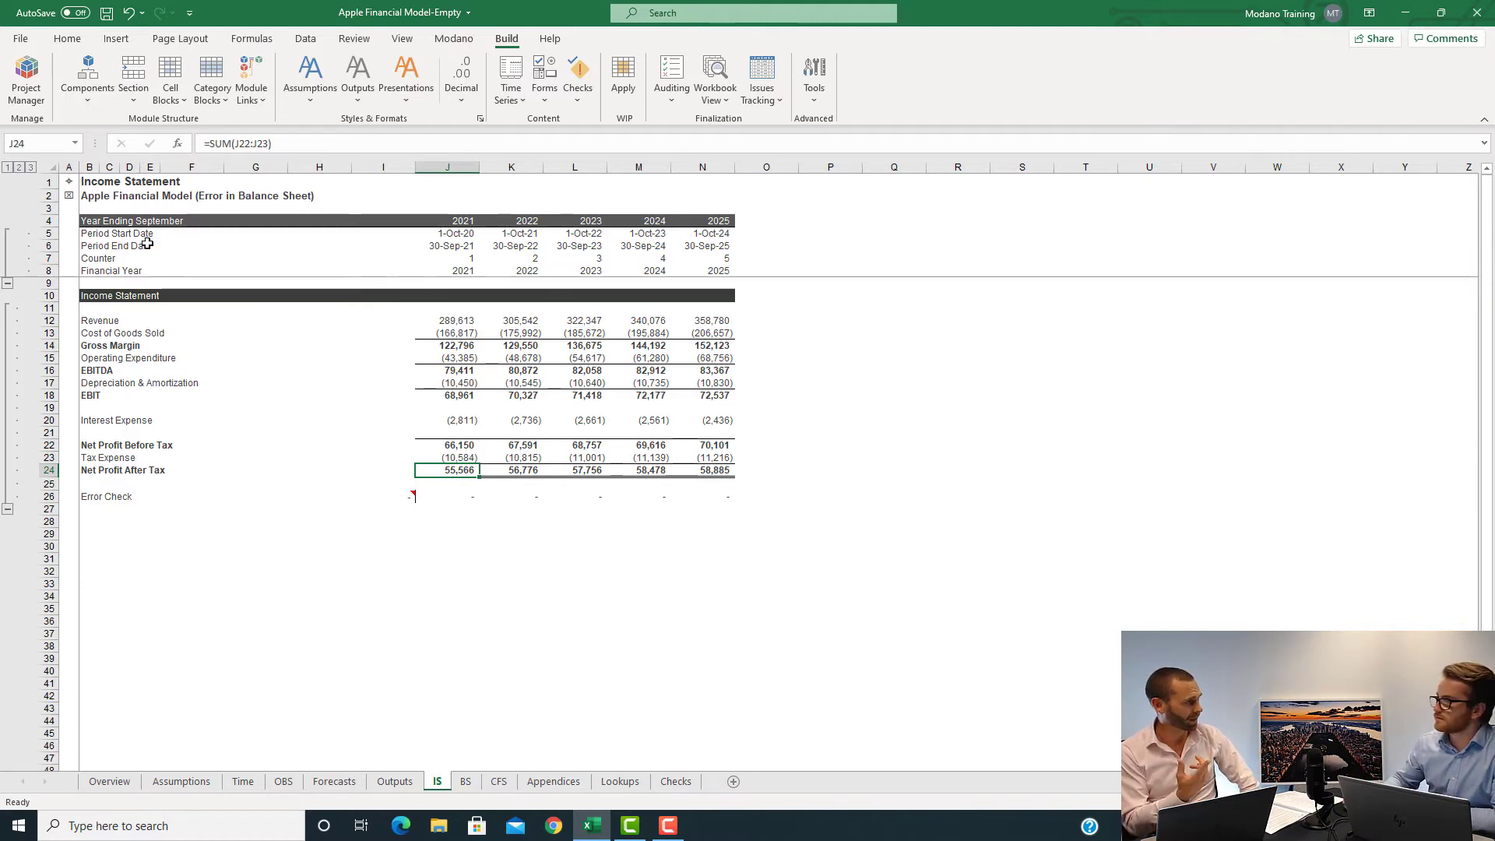
# Step: Open the Cash Flow Statement from the table of contents and add the heading "Corporate Tax Paid" in row 22
pyautogui.click(69, 187)
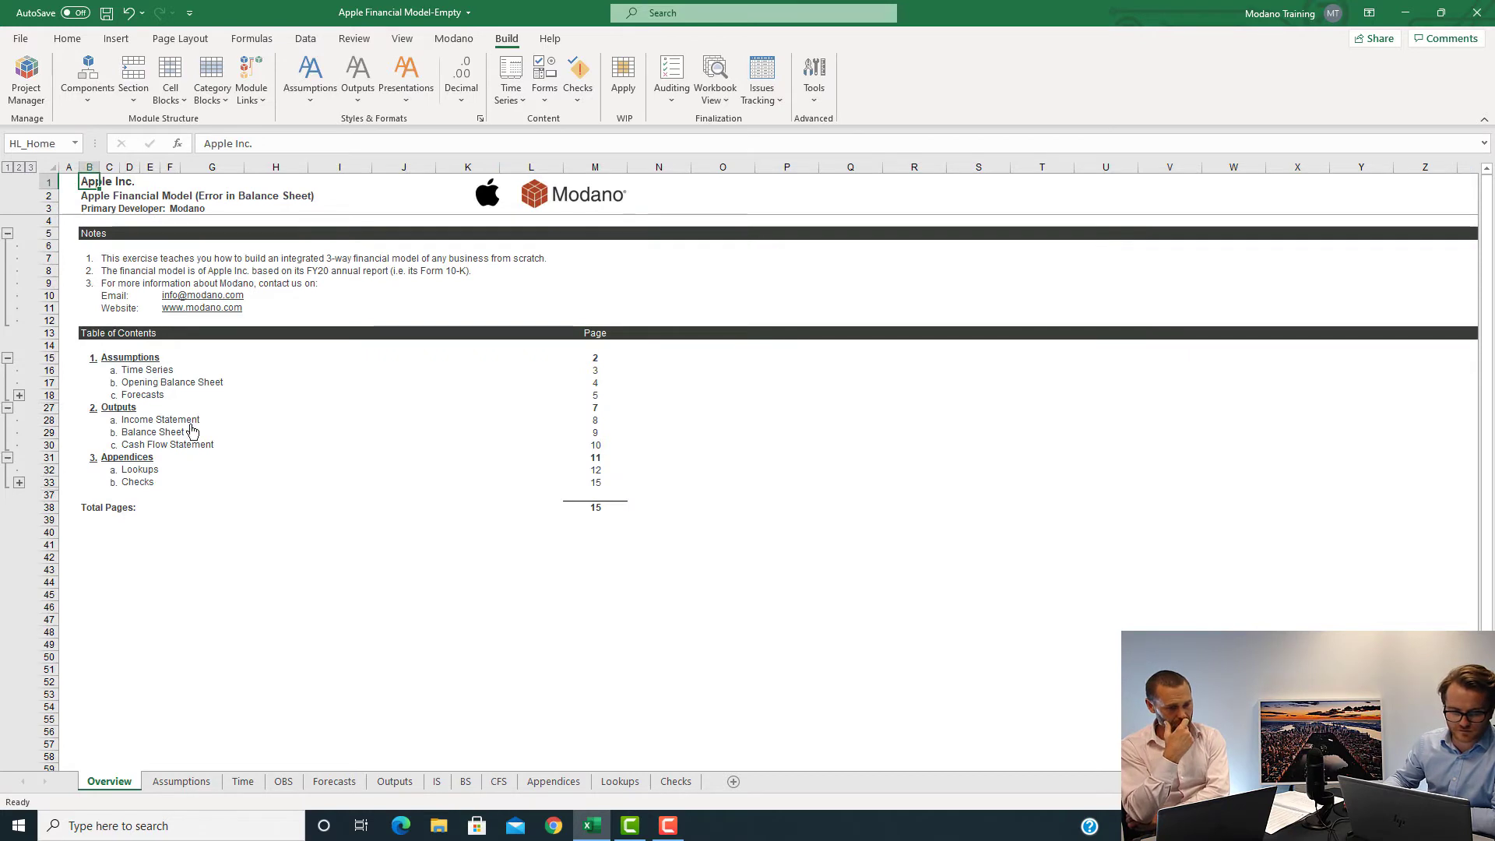
pyautogui.click(184, 443)
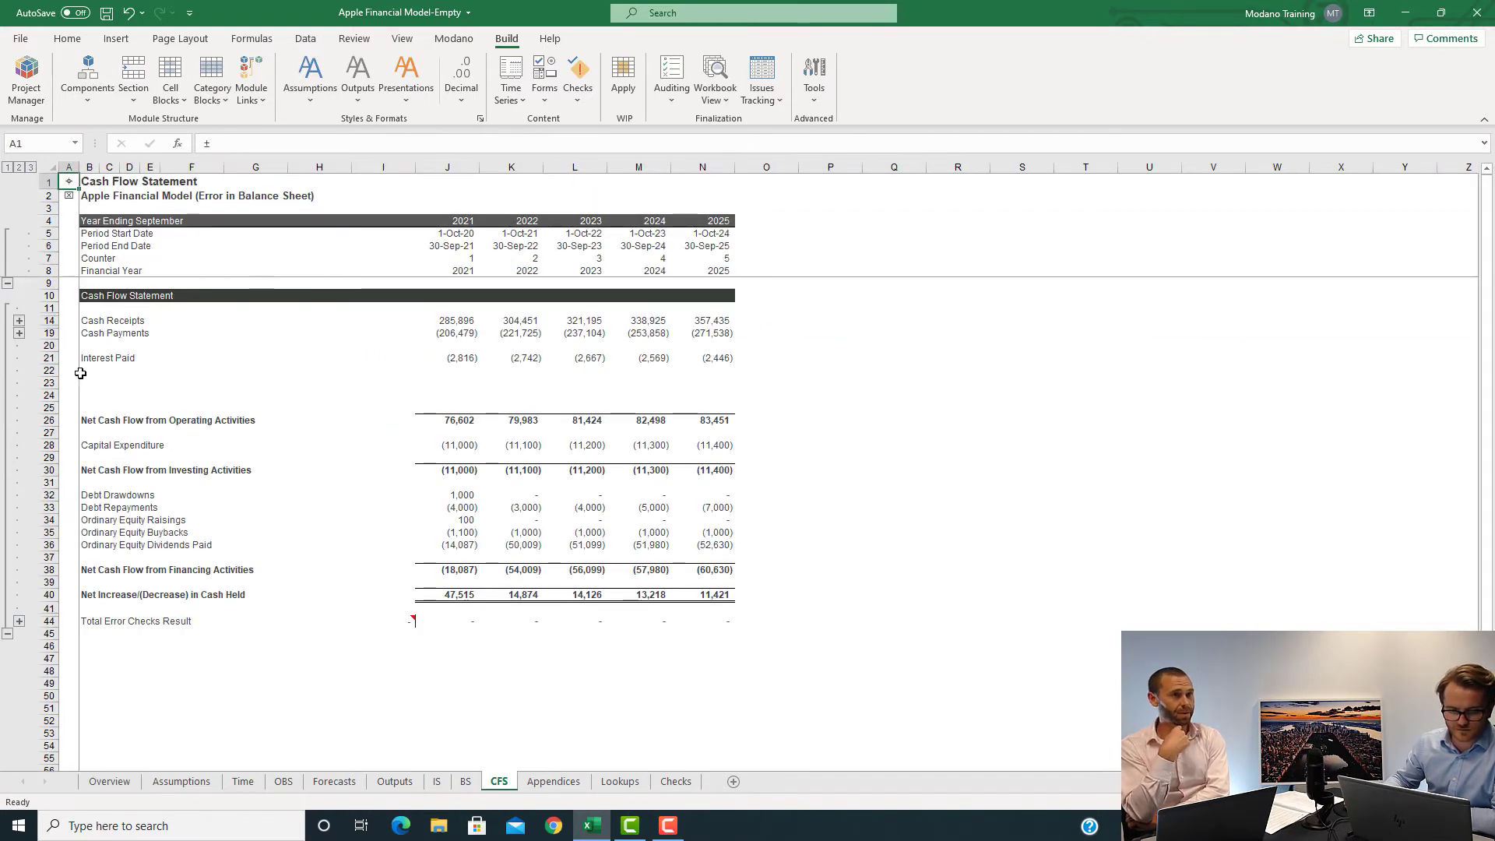
pyautogui.click(88, 372)
pyautogui.write('Corporate Tax Paid')
pyautogui.press('Return')
# Step: Enter =IS!J23*Forecasts!J48 as the 2021 Corporate Tax Paid in J22 of the Cash Flow Statement
pyautogui.press('Up')
pyautogui.press('Up')
pyautogui.hotkey('ctrl', 'Right')
pyautogui.press('Down')
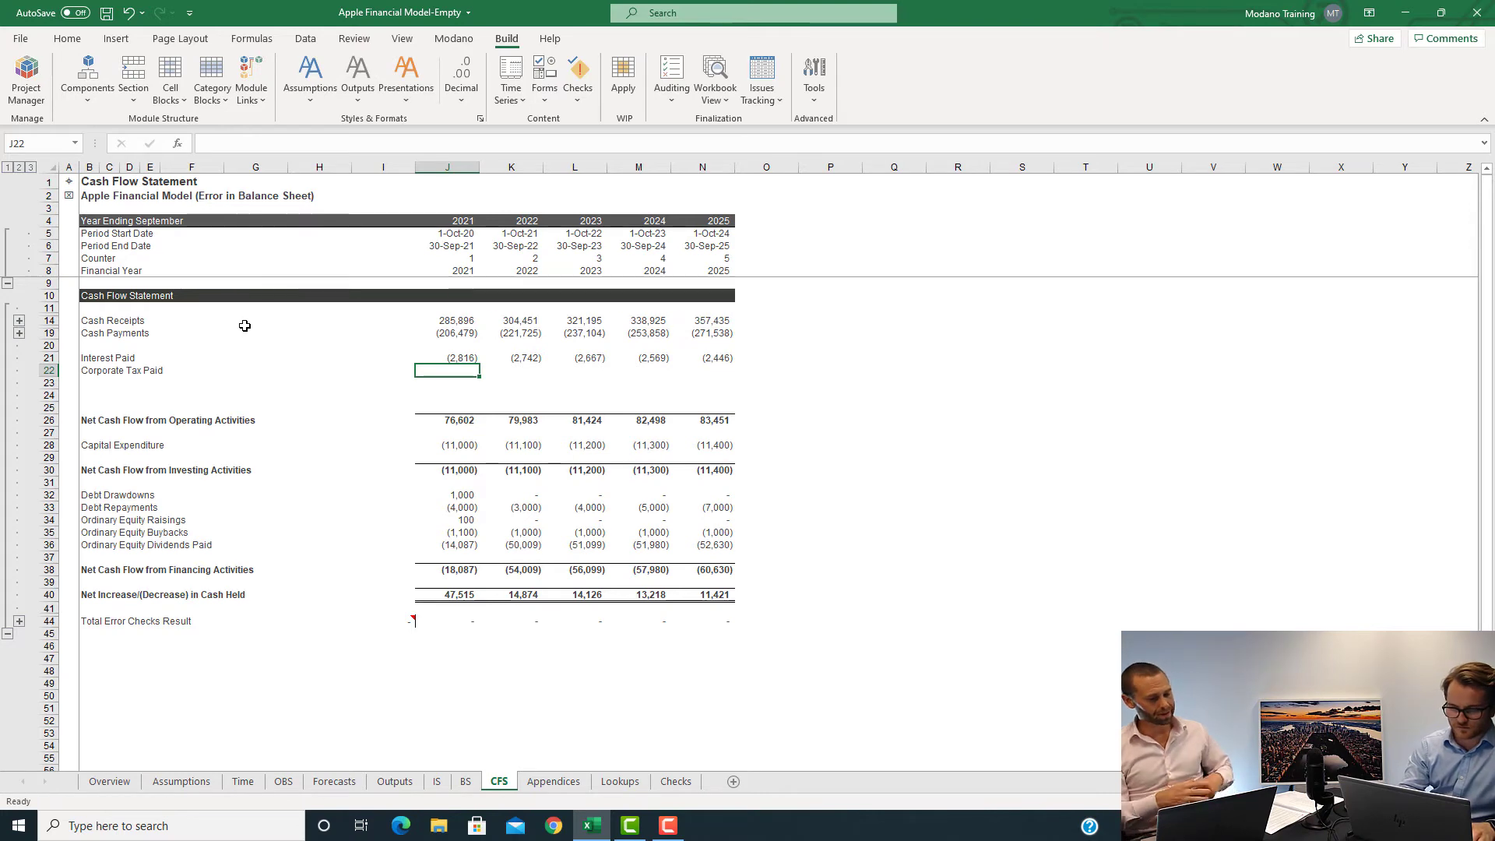
pyautogui.write('=')
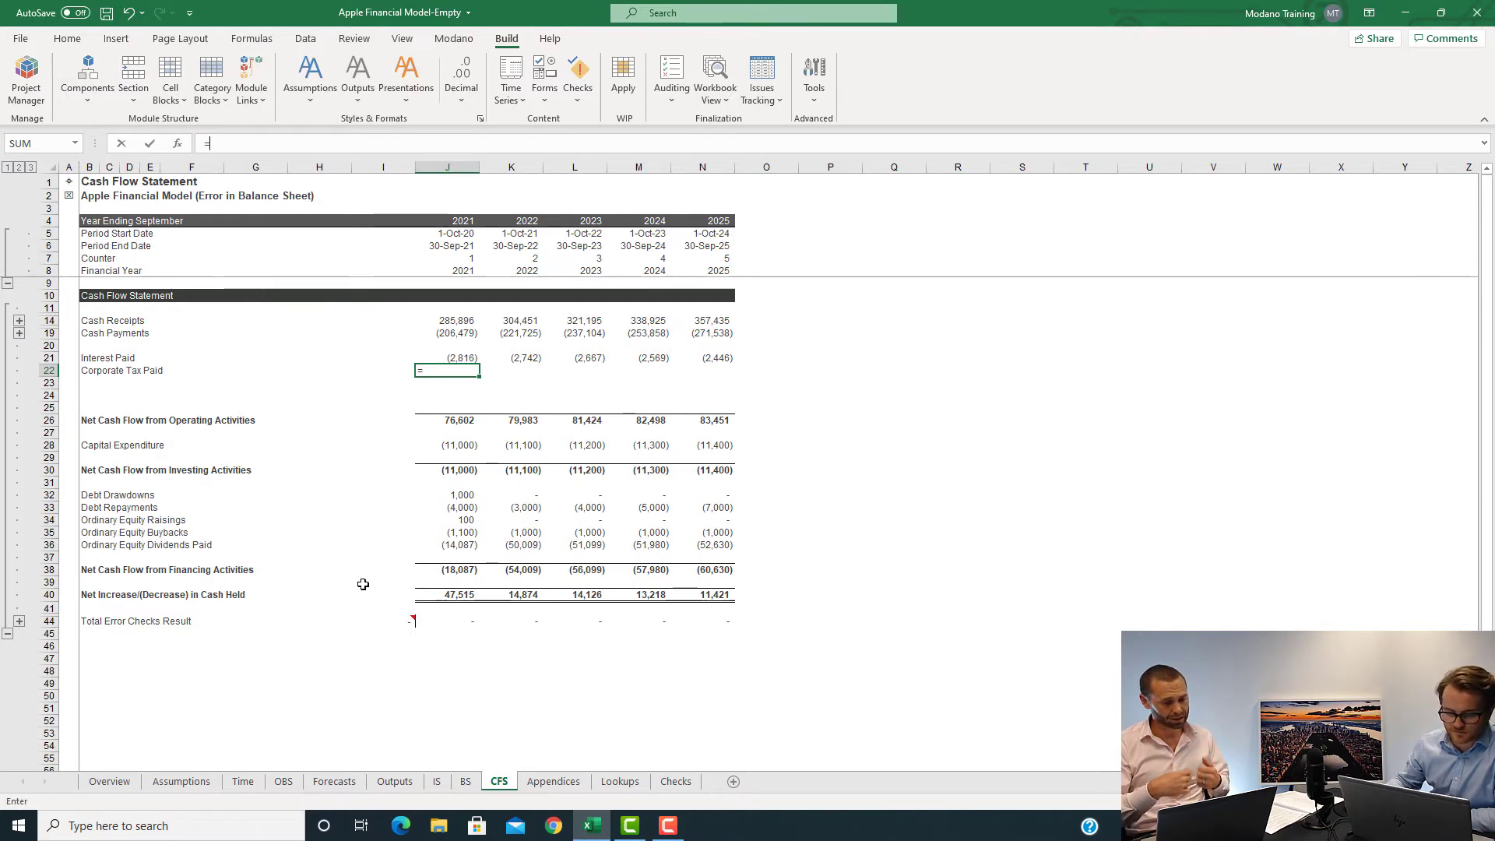
pyautogui.click(436, 787)
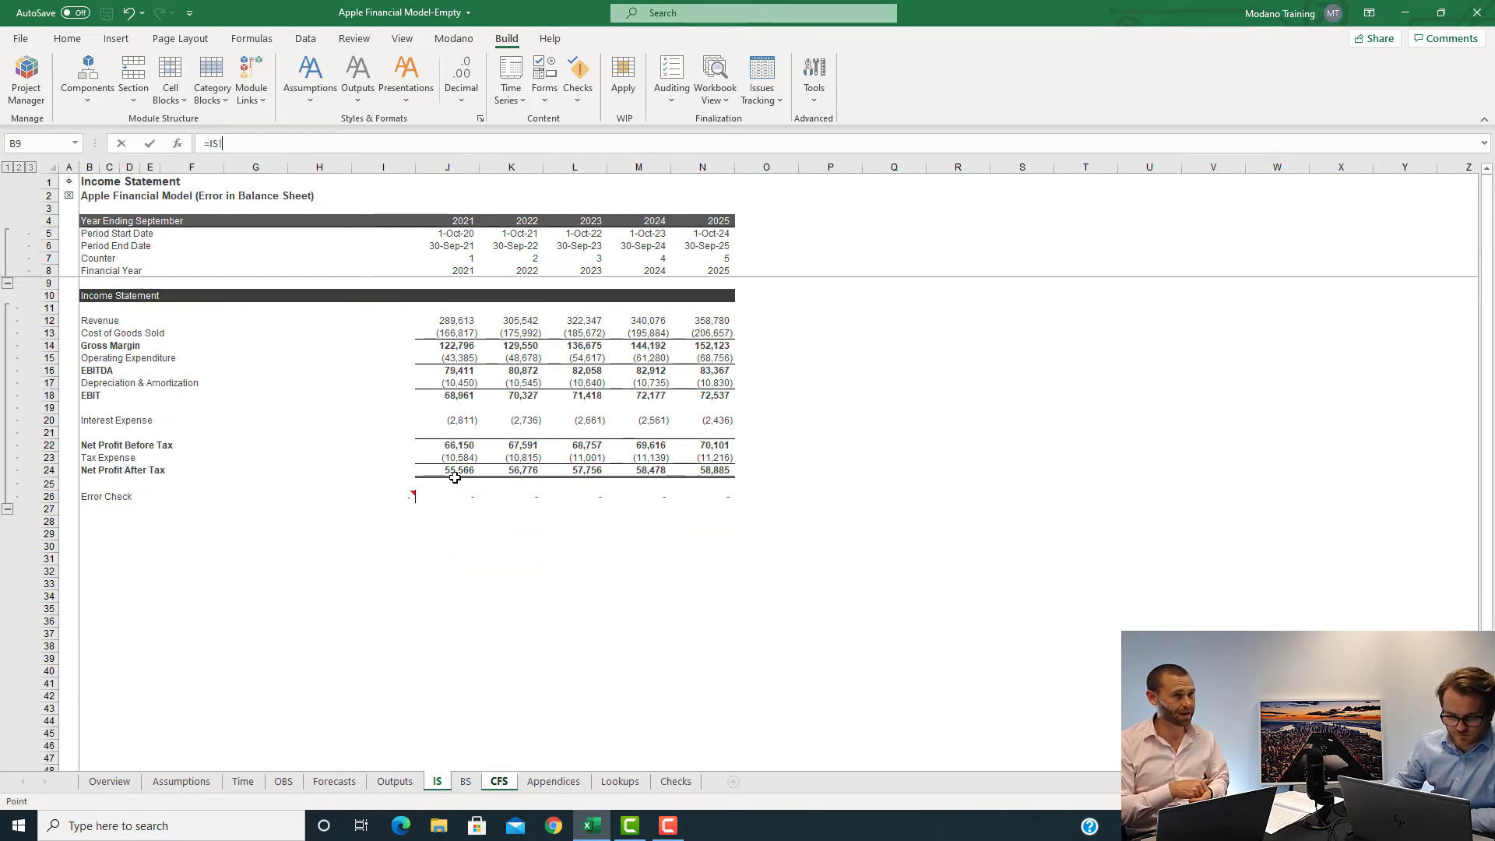
pyautogui.click(459, 458)
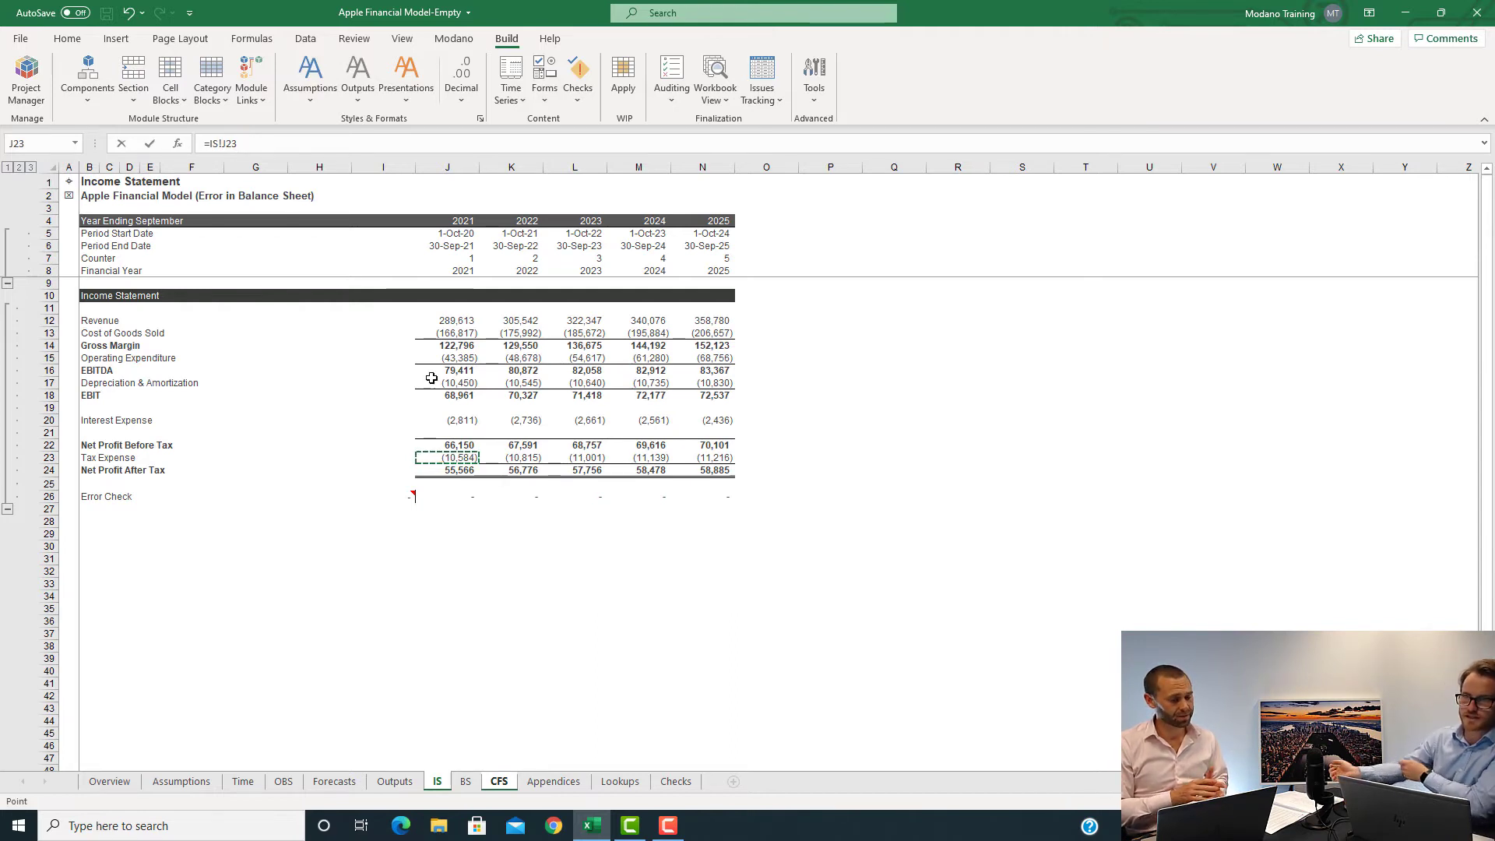
pyautogui.write('*')
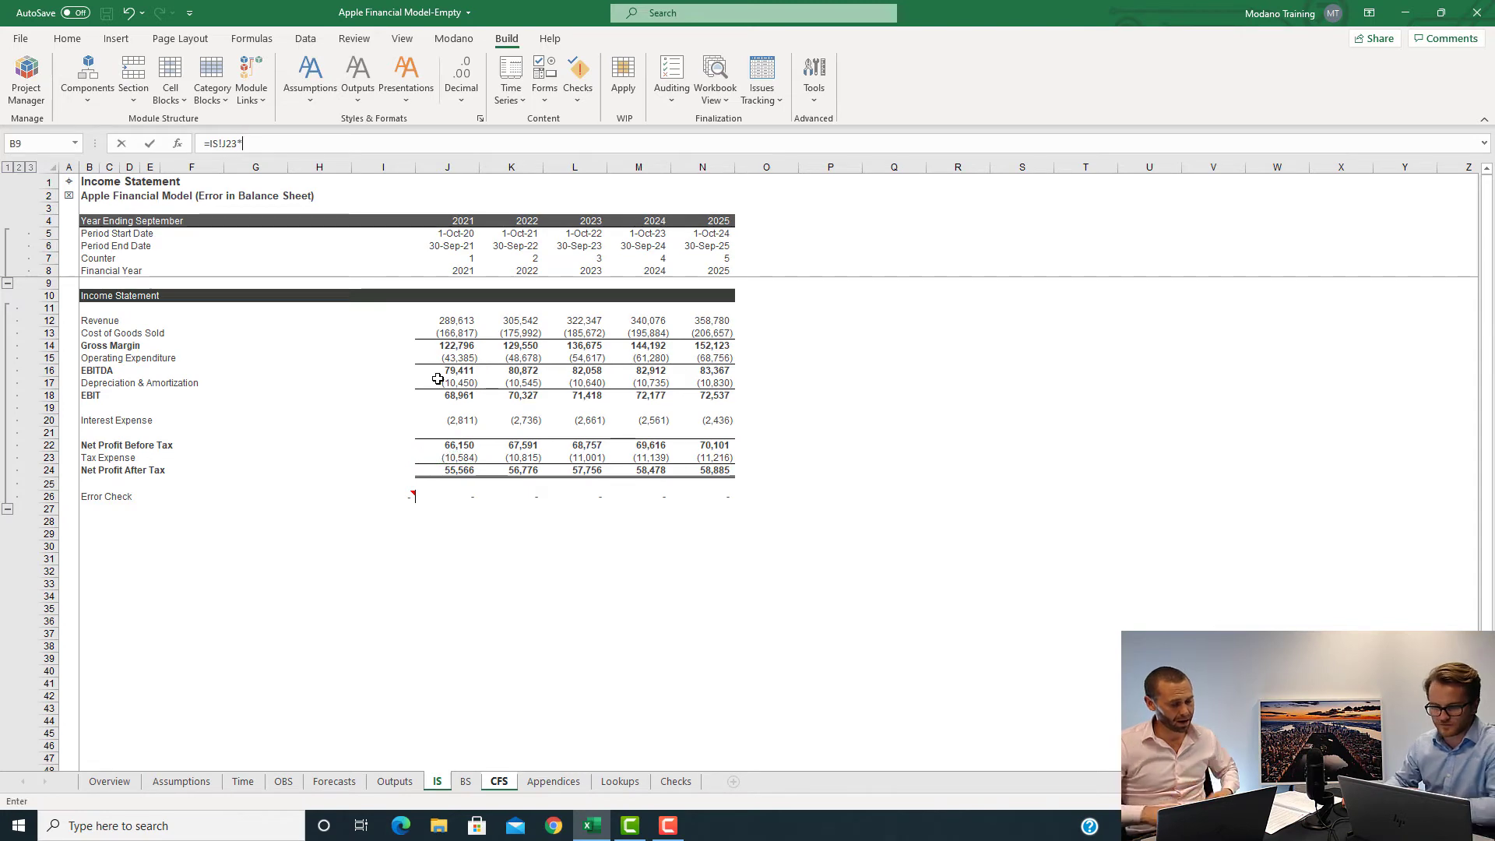
pyautogui.click(320, 783)
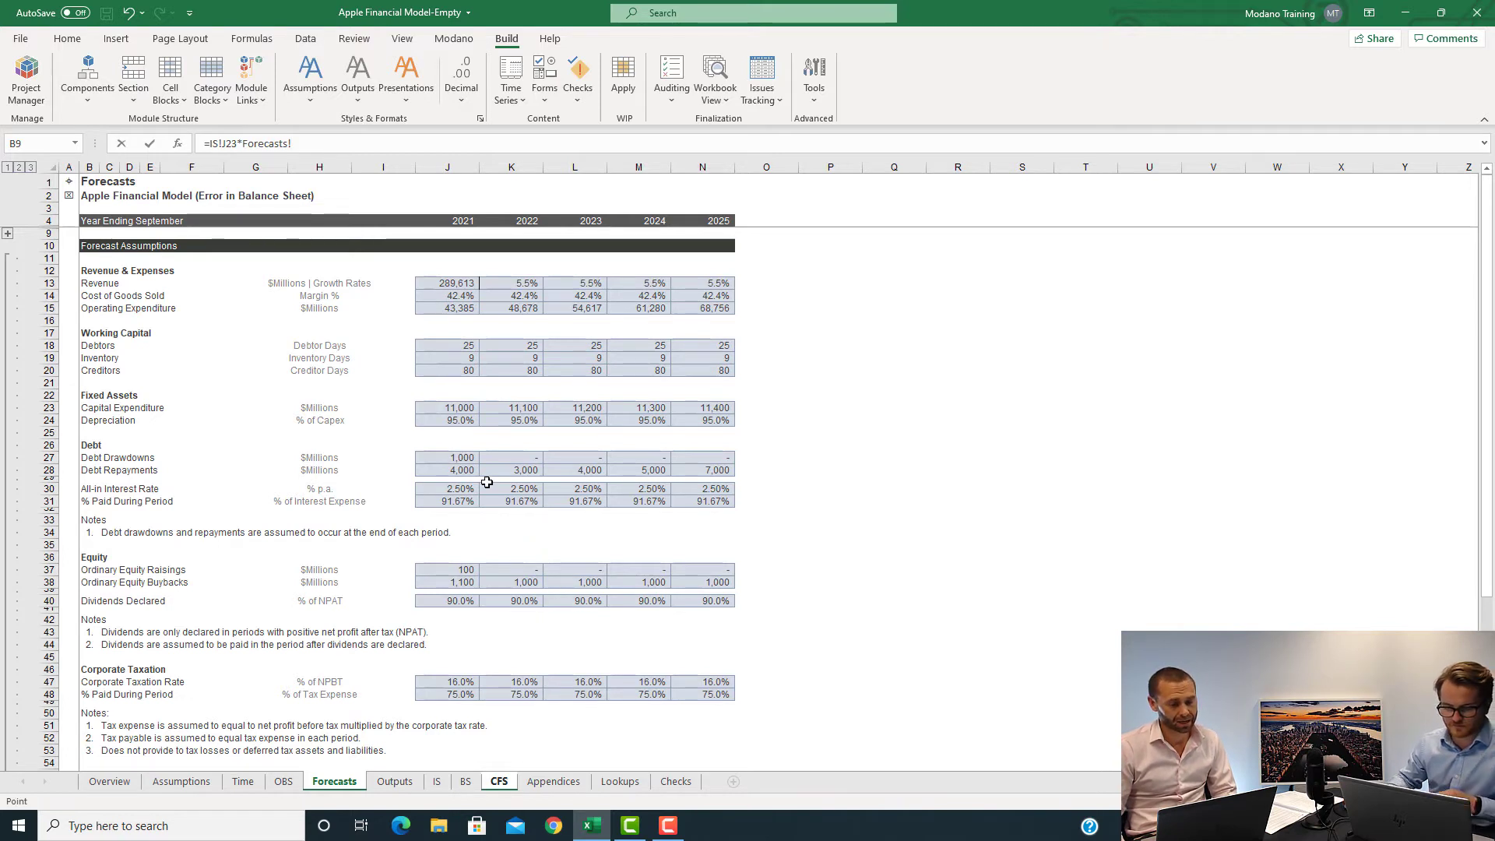
pyautogui.click(460, 696)
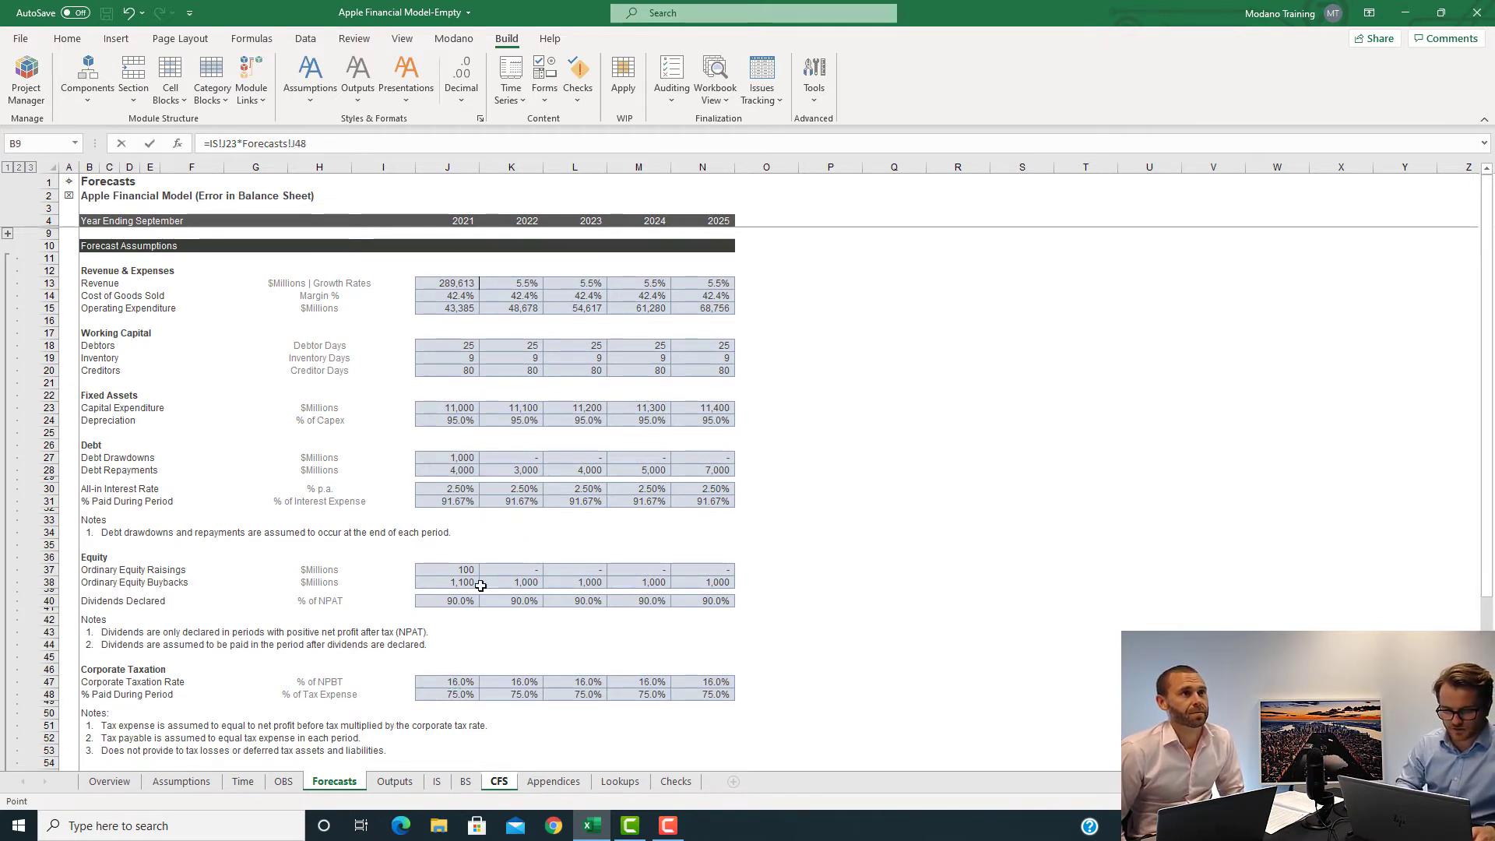
pyautogui.press('Return')
pyautogui.press('Up')
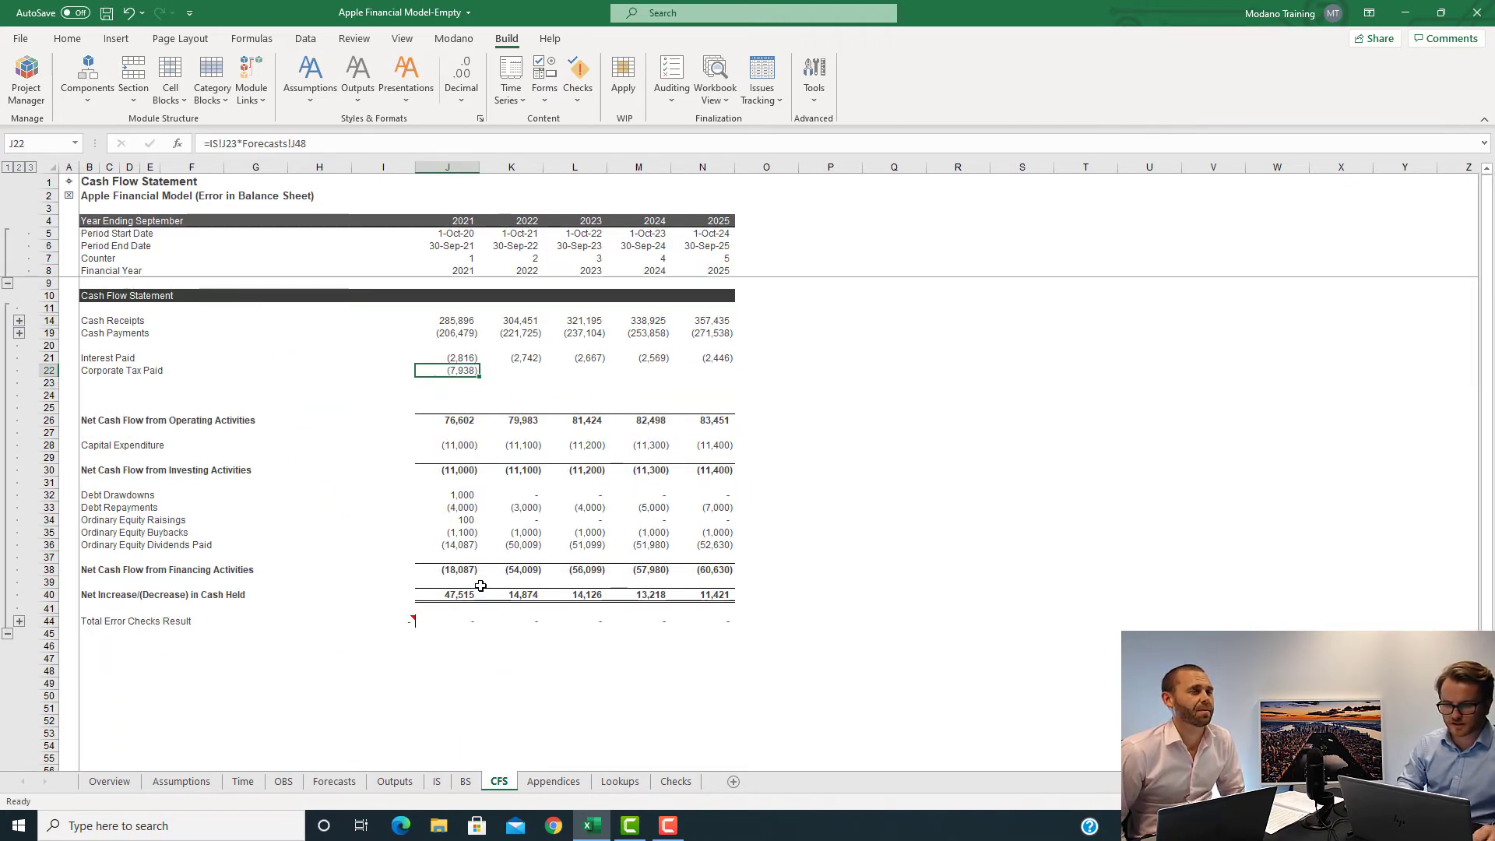
pyautogui.hotkey('shift', 'Right')
pyautogui.hotkey('shift', 'Right')
pyautogui.hotkey('shift', 'Right')
pyautogui.hotkey('shift', 'Right')
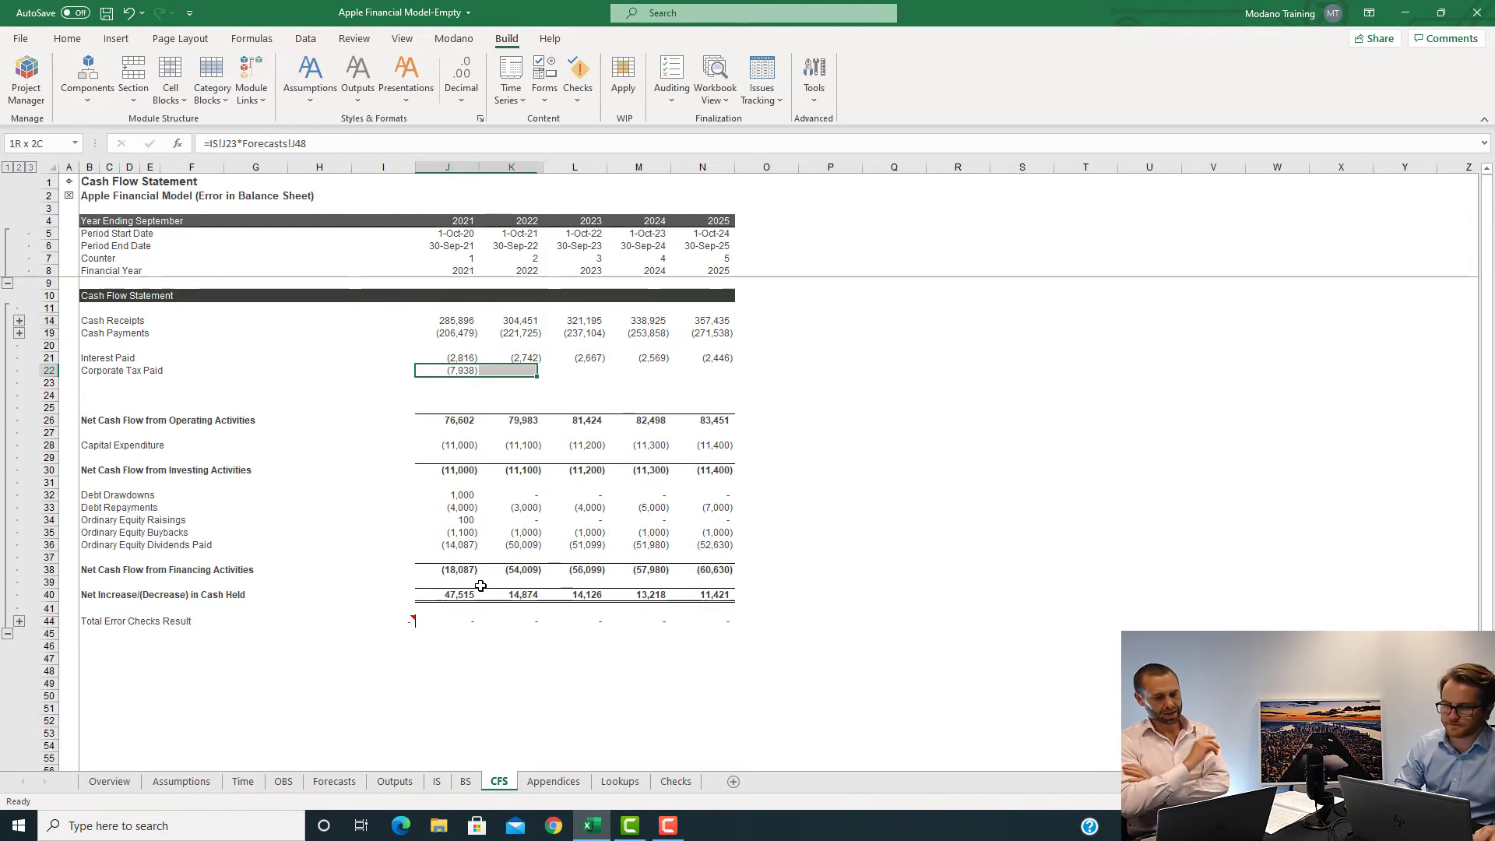
pyautogui.hotkey('shift', 'Left')
pyautogui.hotkey('shift', 'Left')
pyautogui.hotkey('shift', 'Left')
pyautogui.hotkey('shift', 'Left')
# Step: Append an IF function with the test J$7=1 to the Corporate Tax Paid formula in J22
pyautogui.press('F2')
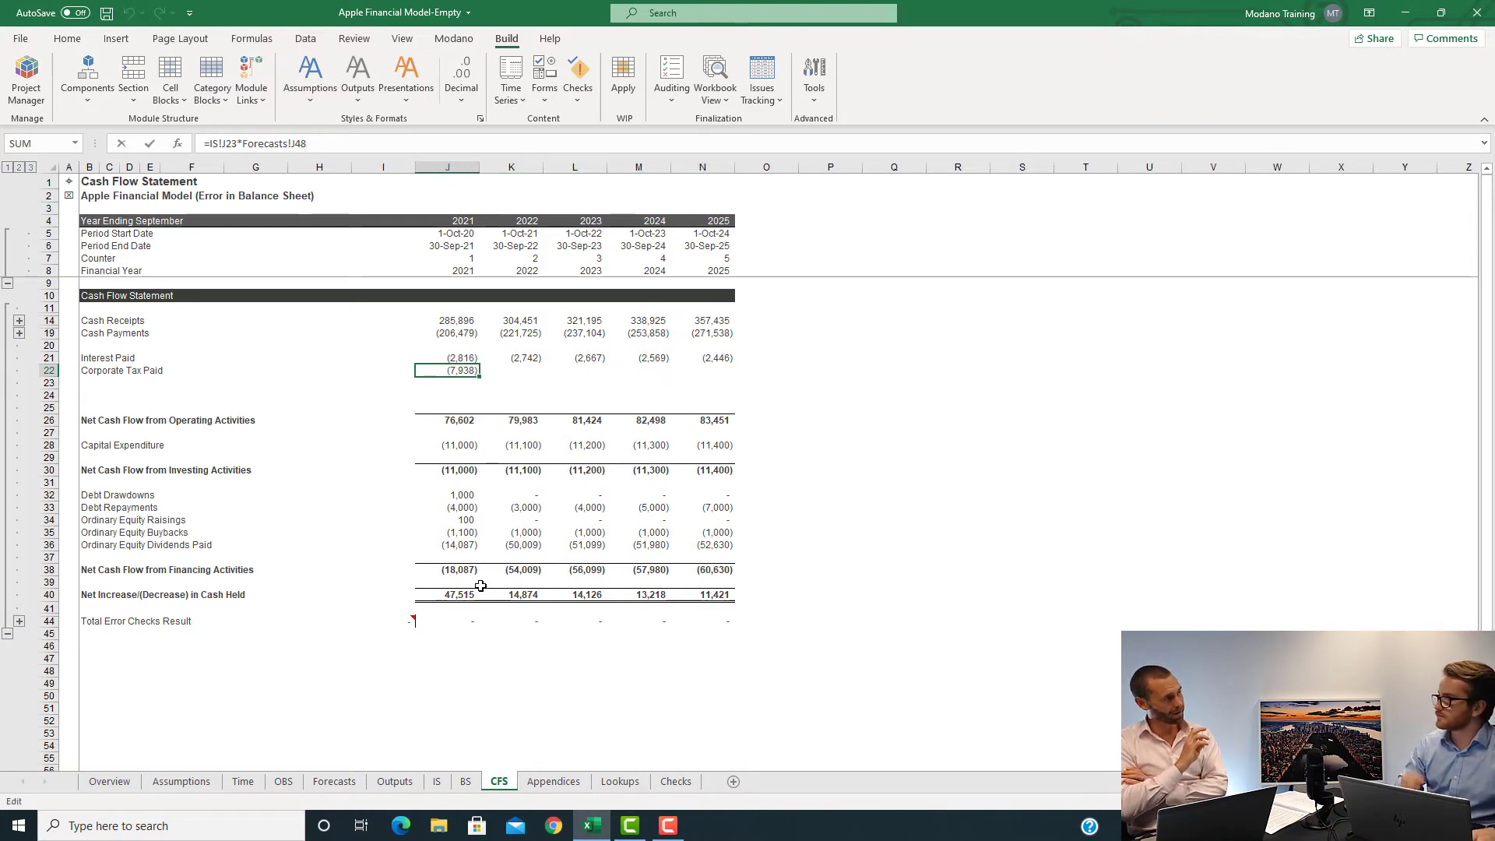
pyautogui.write('+')
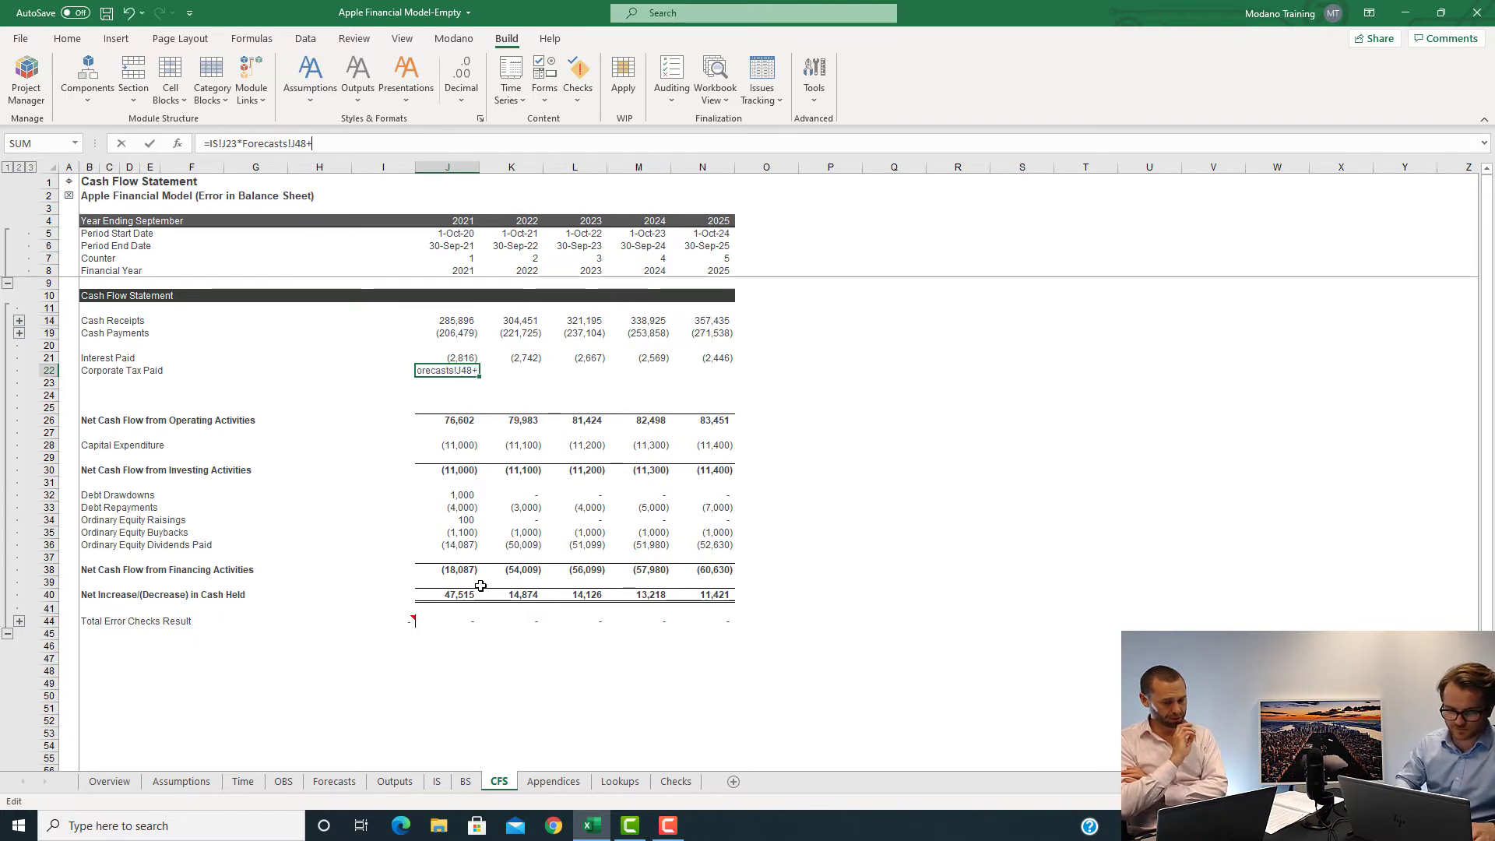
pyautogui.write('IF(J')
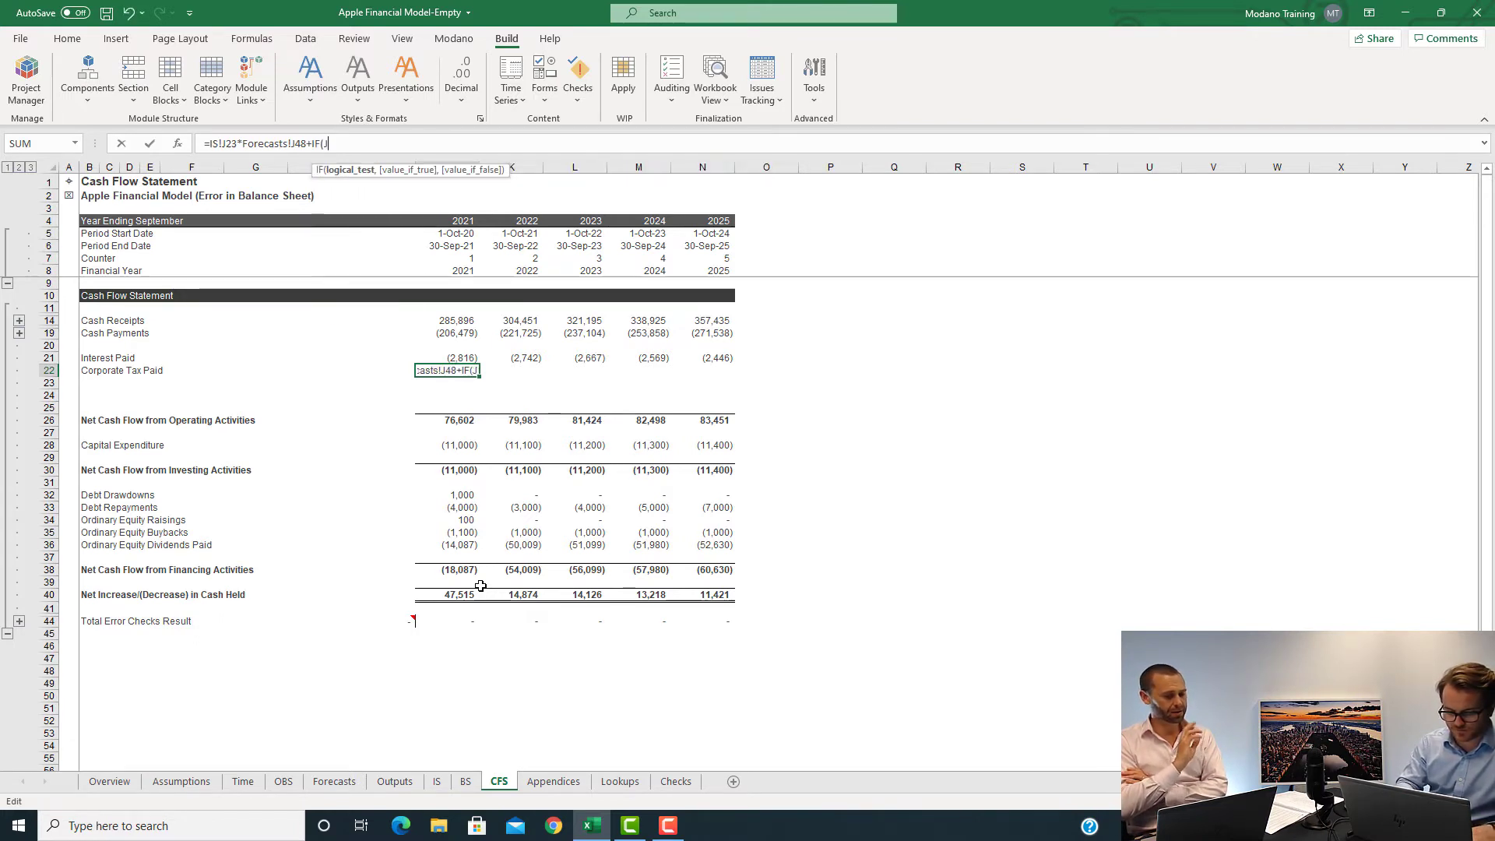
pyautogui.write('$7=1,')
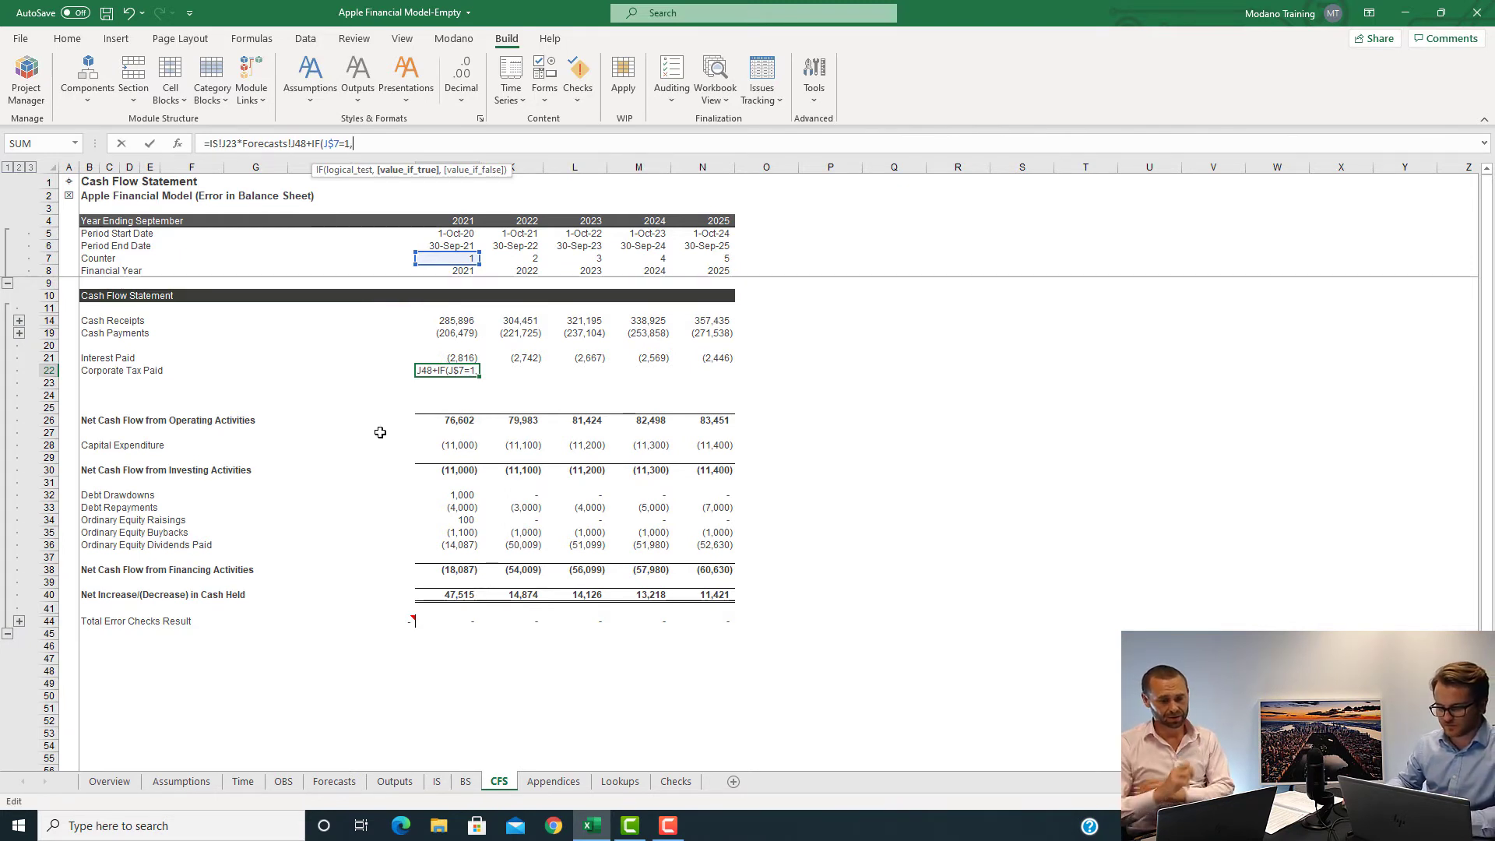
# Step: Give the IF function -OBS!$J19, the negated opening Corporate Tax Payable, as its value when true
pyautogui.write('-')
pyautogui.hotkey('ctrl', 'pageup')
pyautogui.hotkey('ctrl', 'pageup')
pyautogui.hotkey('ctrl', 'pageup')
pyautogui.hotkey('ctrl', 'pageup')
pyautogui.hotkey('ctrl', 'pageup')
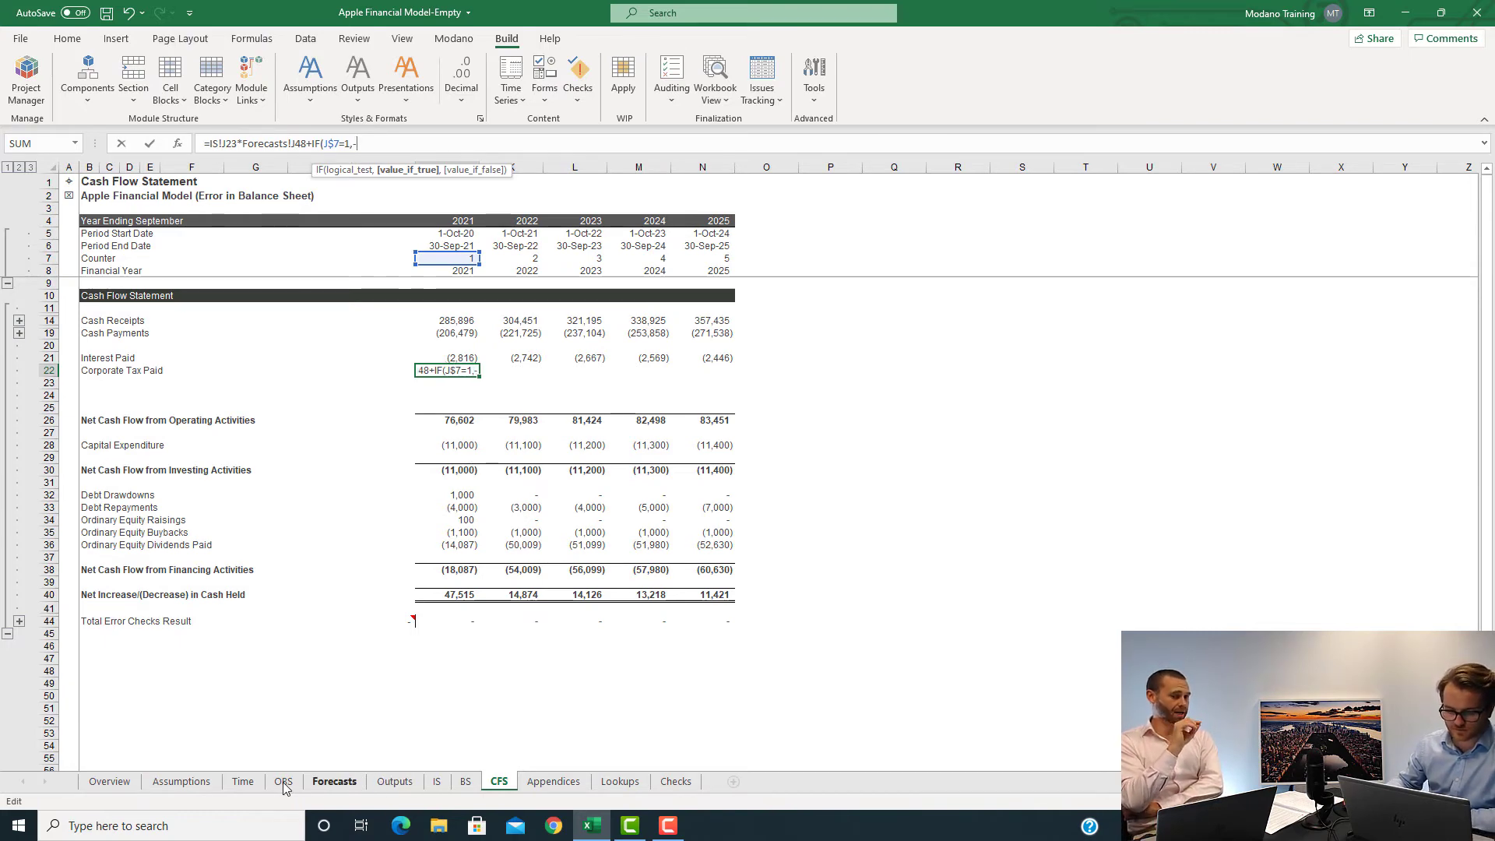
pyautogui.hotkey('ctrl', 'pageup')
pyautogui.hotkey('ctrl', 'pageup')
pyautogui.hotkey('ctrl', 'pageup')
pyautogui.hotkey('ctrl', 'pageup')
pyautogui.hotkey('ctrl', 'pageup')
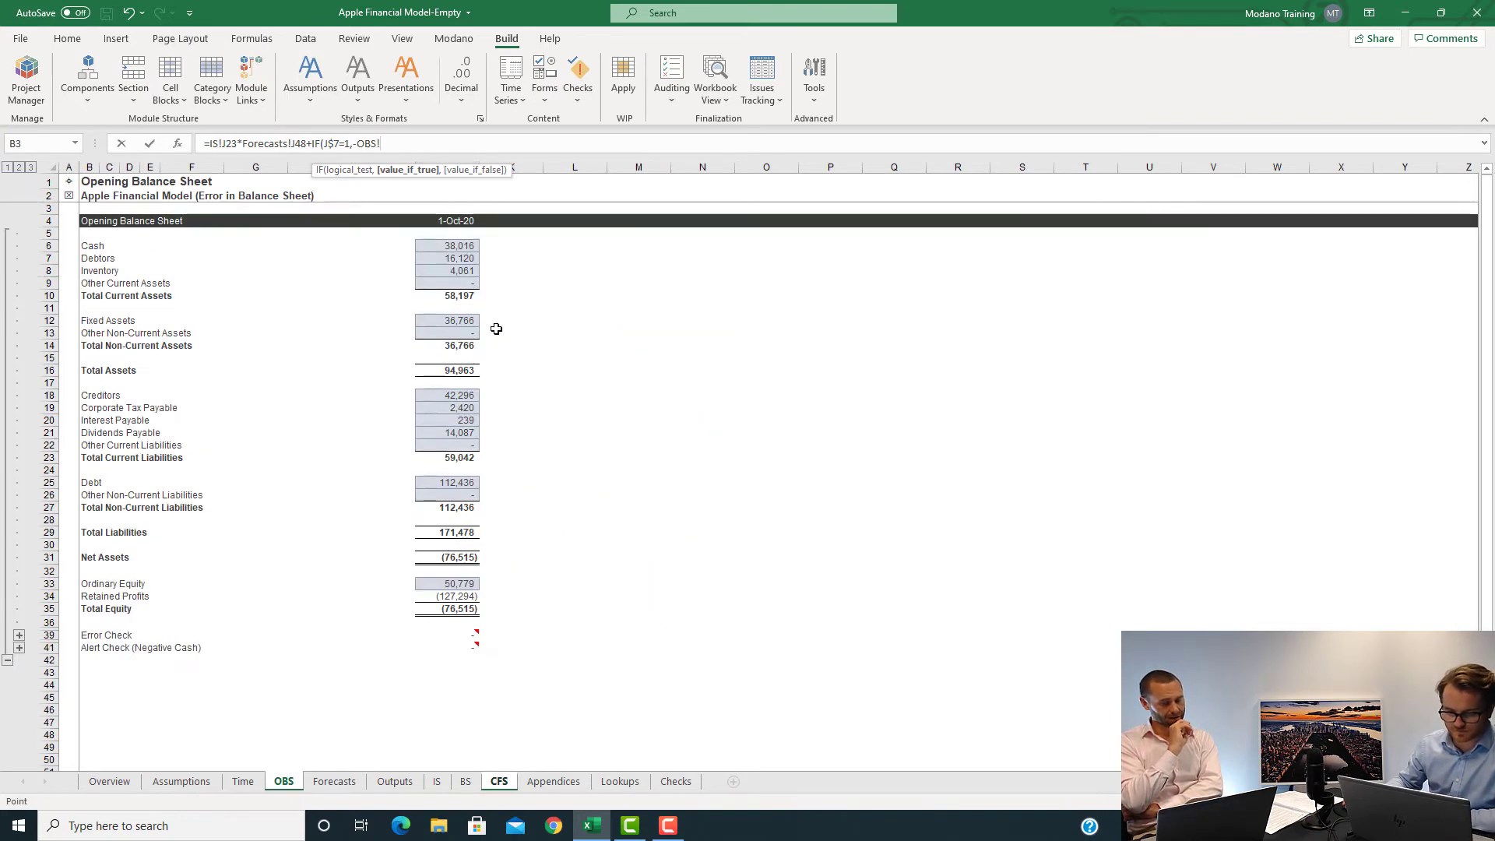
pyautogui.click(464, 405)
pyautogui.press('F4')
pyautogui.press('F4')
pyautogui.press('F4')
pyautogui.write(',')
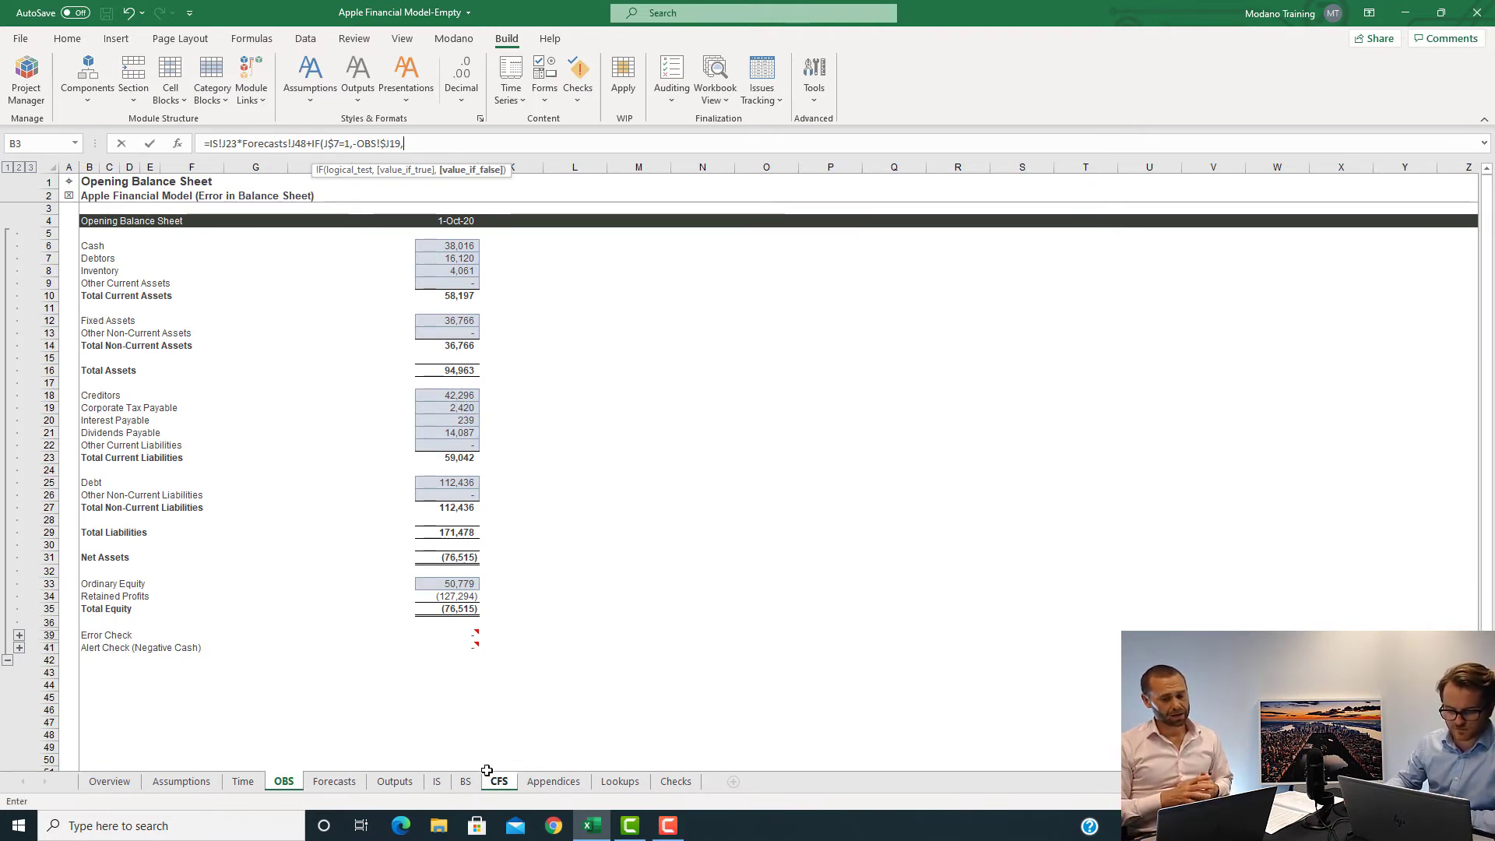
# Step: Complete the IF function with IS!I23*(1-Forecasts!I48) as its value when false, using the prior period's unpaid tax expense
pyautogui.click(437, 781)
pyautogui.click(404, 457)
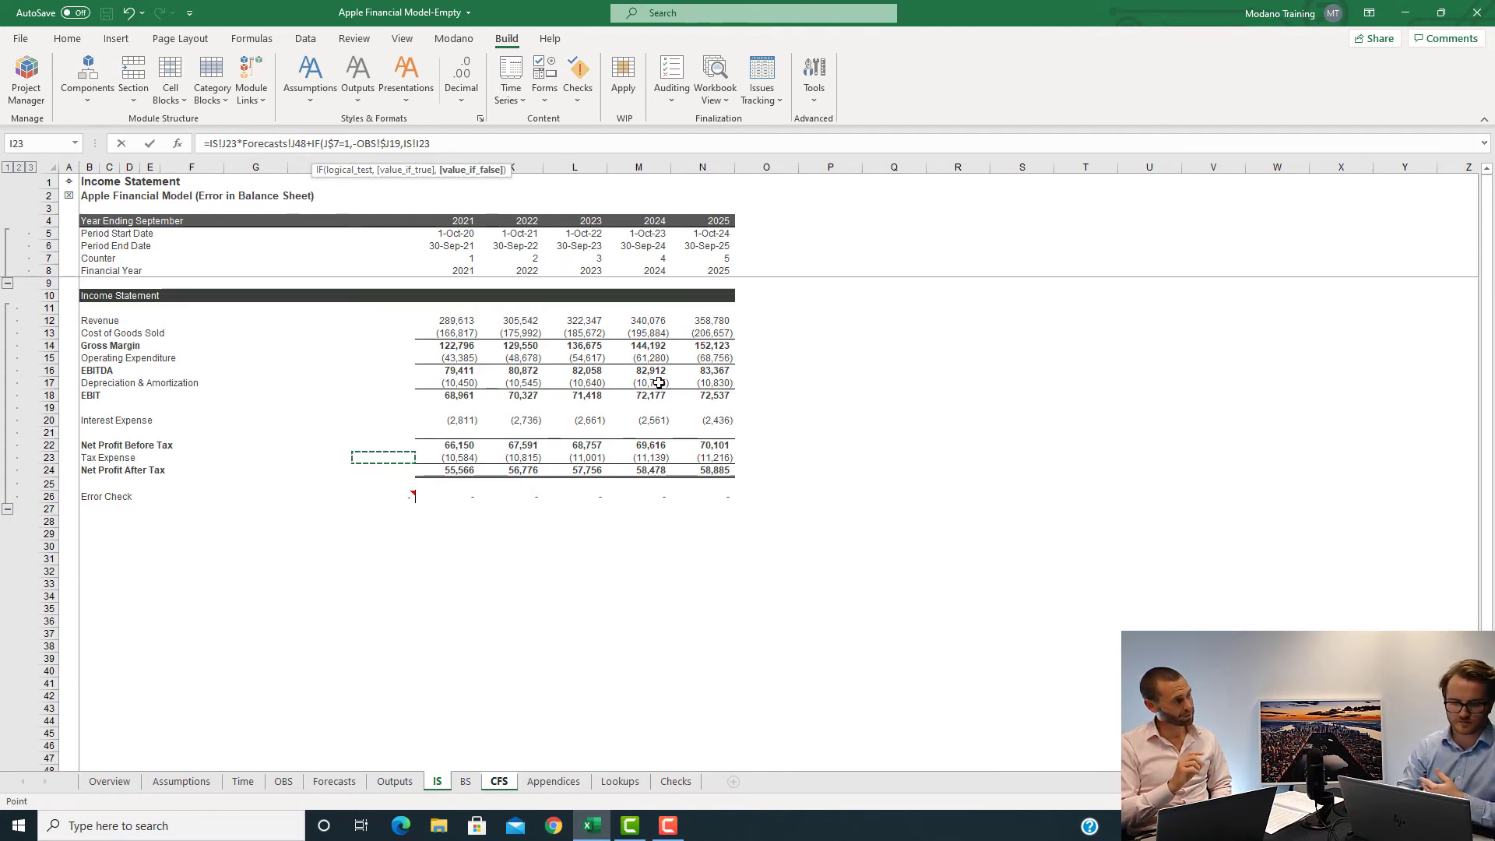
pyautogui.write('*(1-')
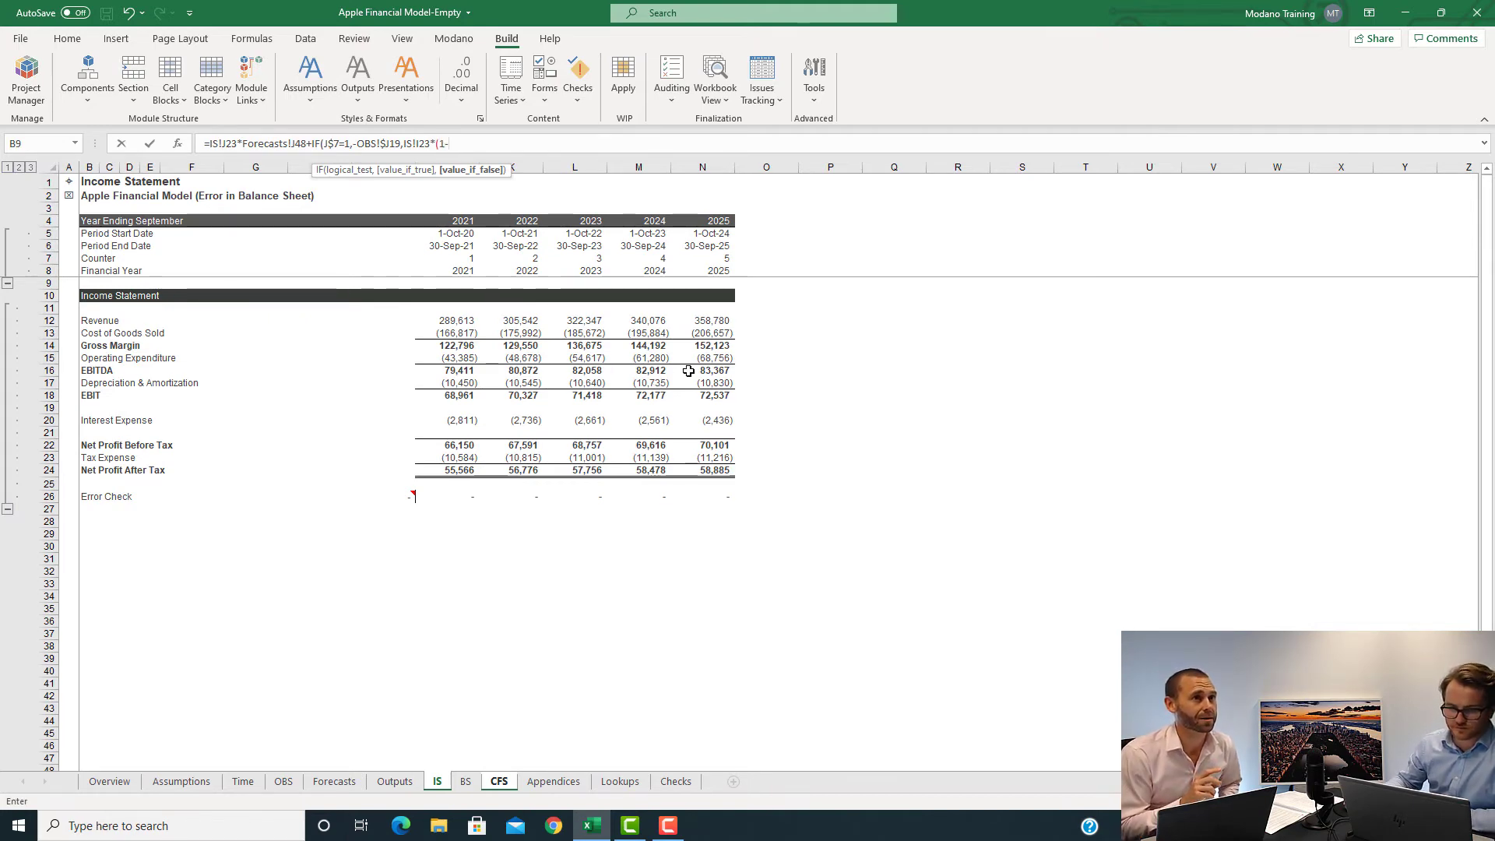
pyautogui.click(335, 782)
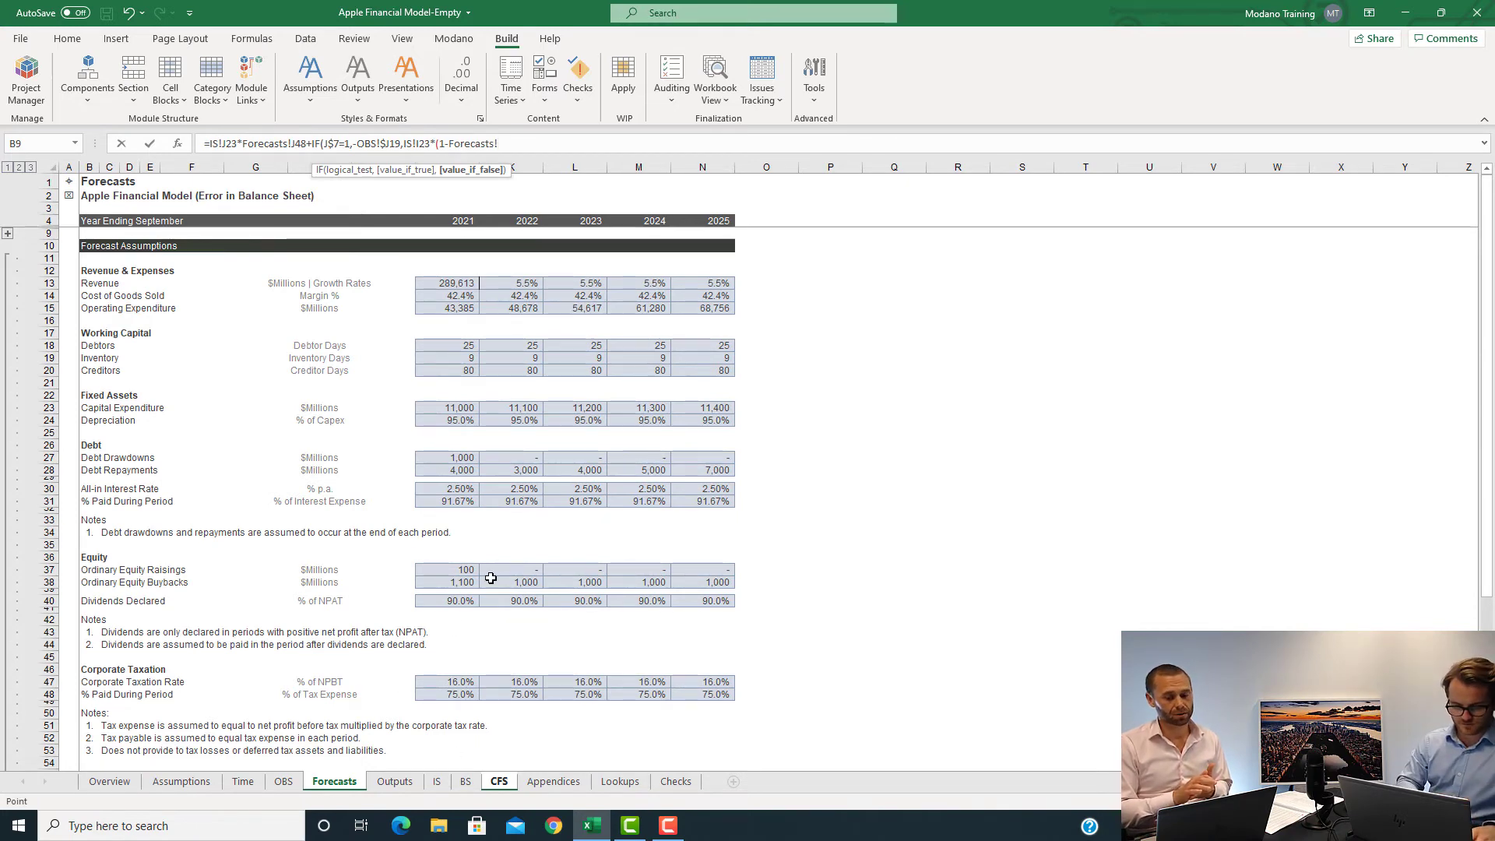
pyautogui.press('Escape')
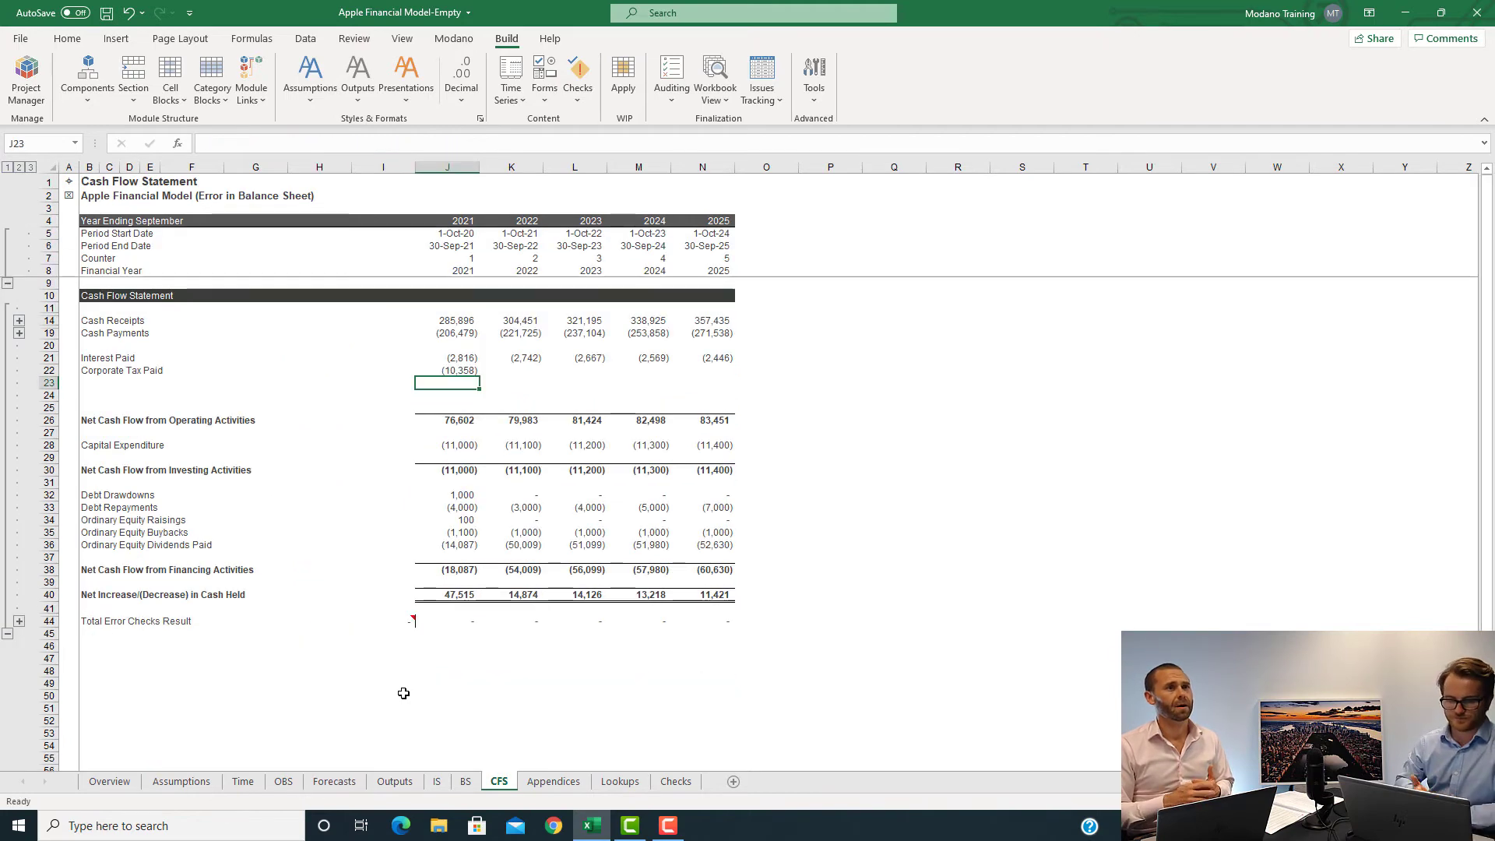
# Step: Fill the Corporate Tax Paid formula from J22 across the remaining forecast years to N22
pyautogui.press('Up')
pyautogui.hotkey('shift', 'Right')
pyautogui.hotkey('shift', 'Right')
pyautogui.hotkey('shift', 'Right')
pyautogui.hotkey('shift', 'Right')
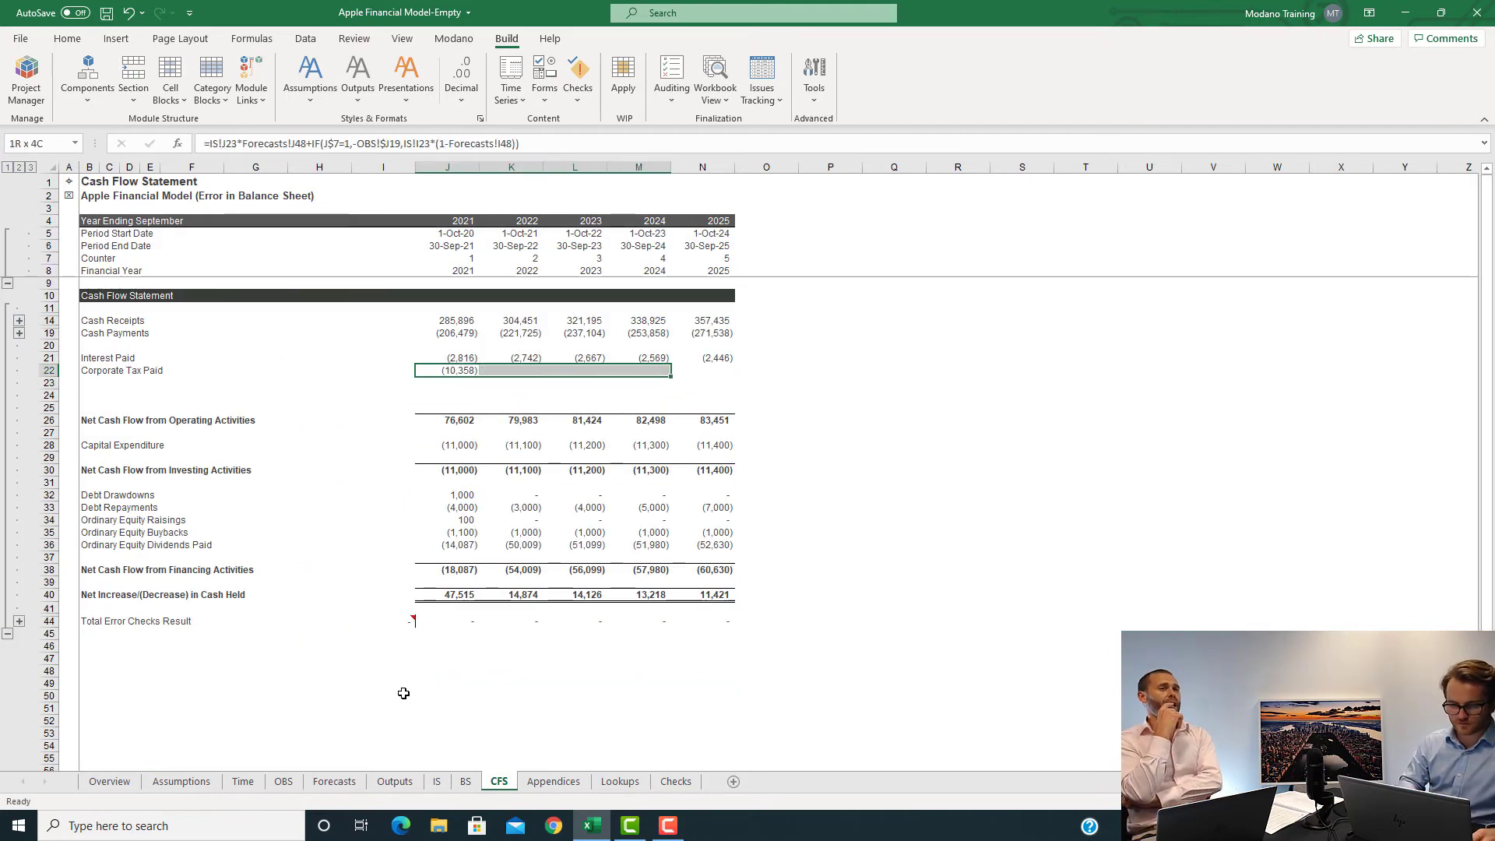
pyautogui.hotkey('ctrl', 'r')
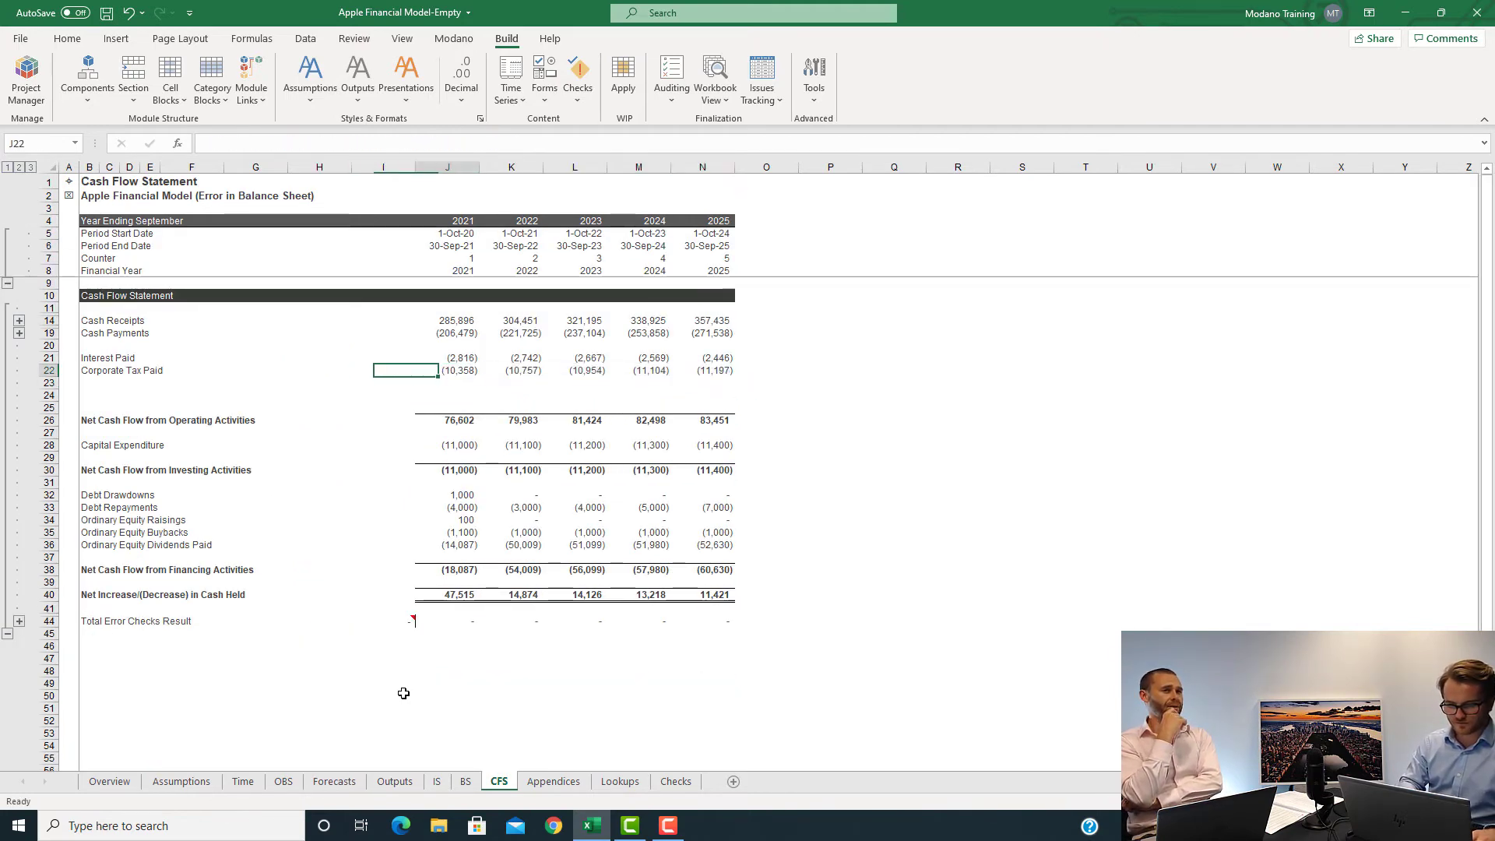
# Step: Trace the precedents IS!J23 and Forecasts!J48 of the 2022 Corporate Tax Paid formula in K22 with Traverse Formula
pyautogui.press('Right')
pyautogui.press('alt')
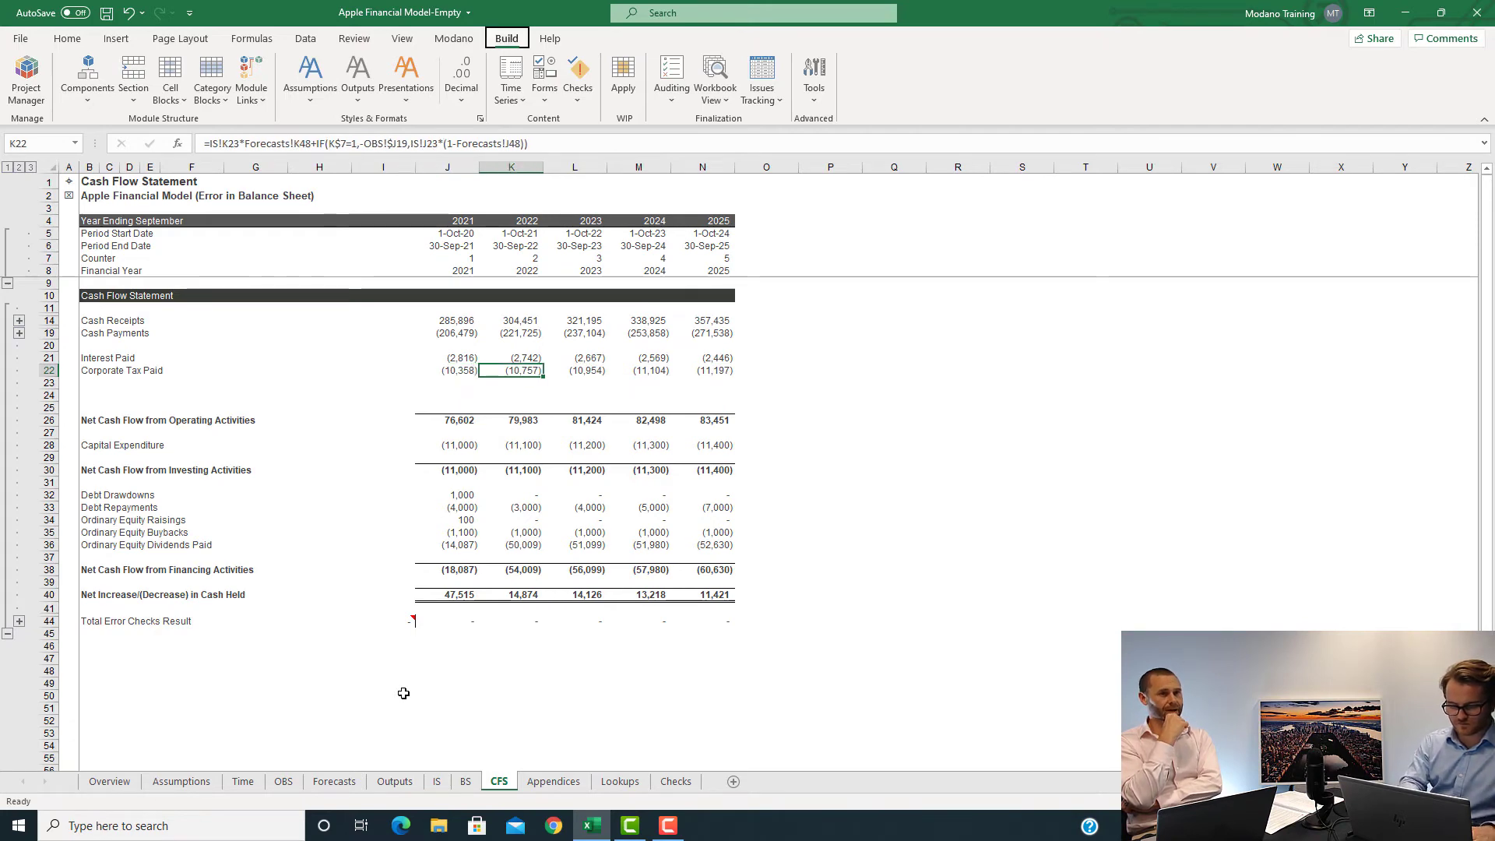
pyautogui.hotkey('ctrl', '[')
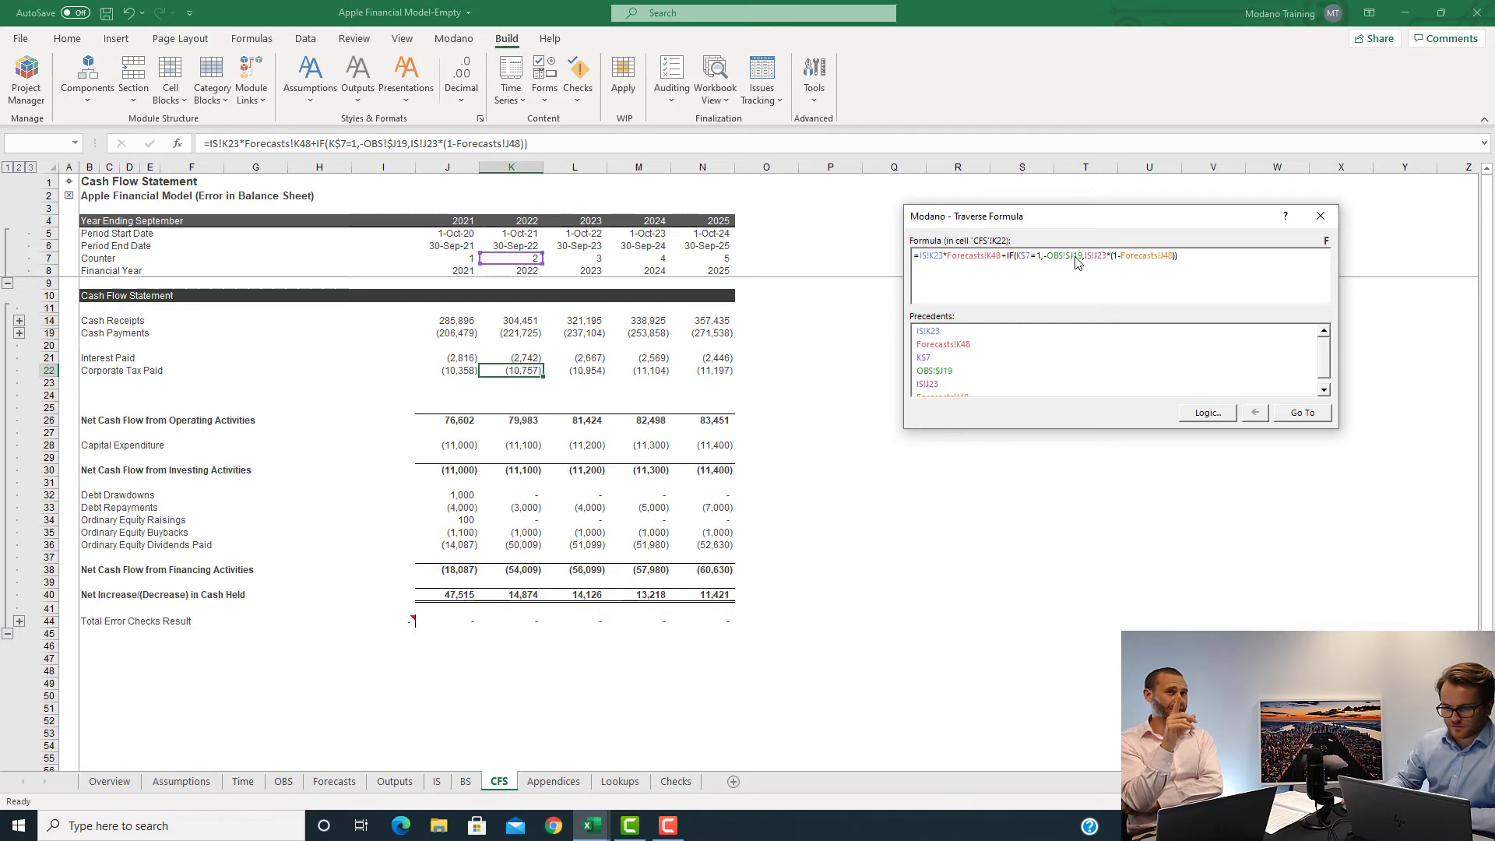
pyautogui.click(1096, 255)
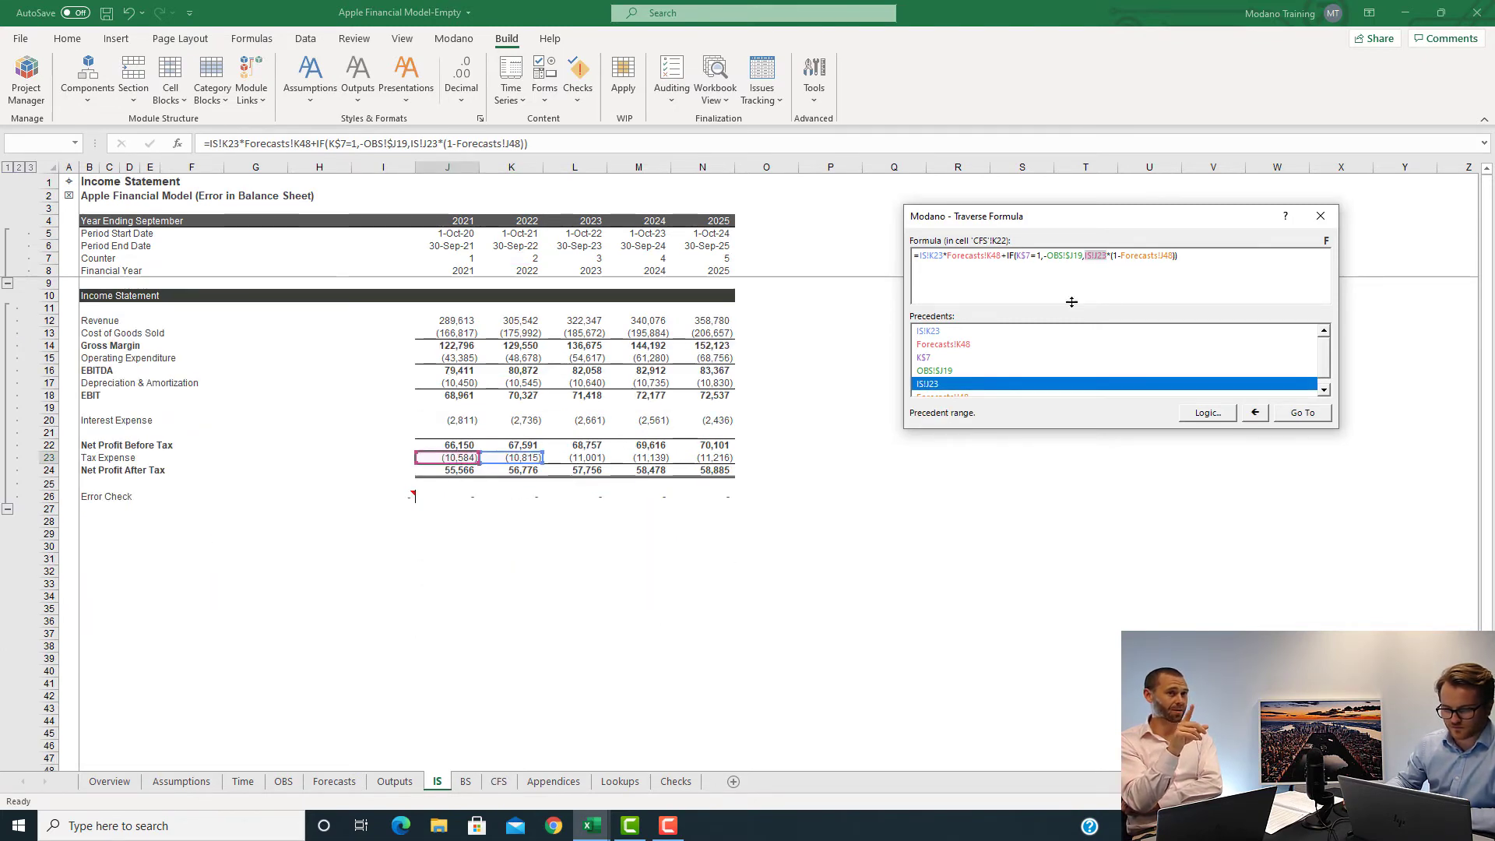
pyautogui.click(1135, 257)
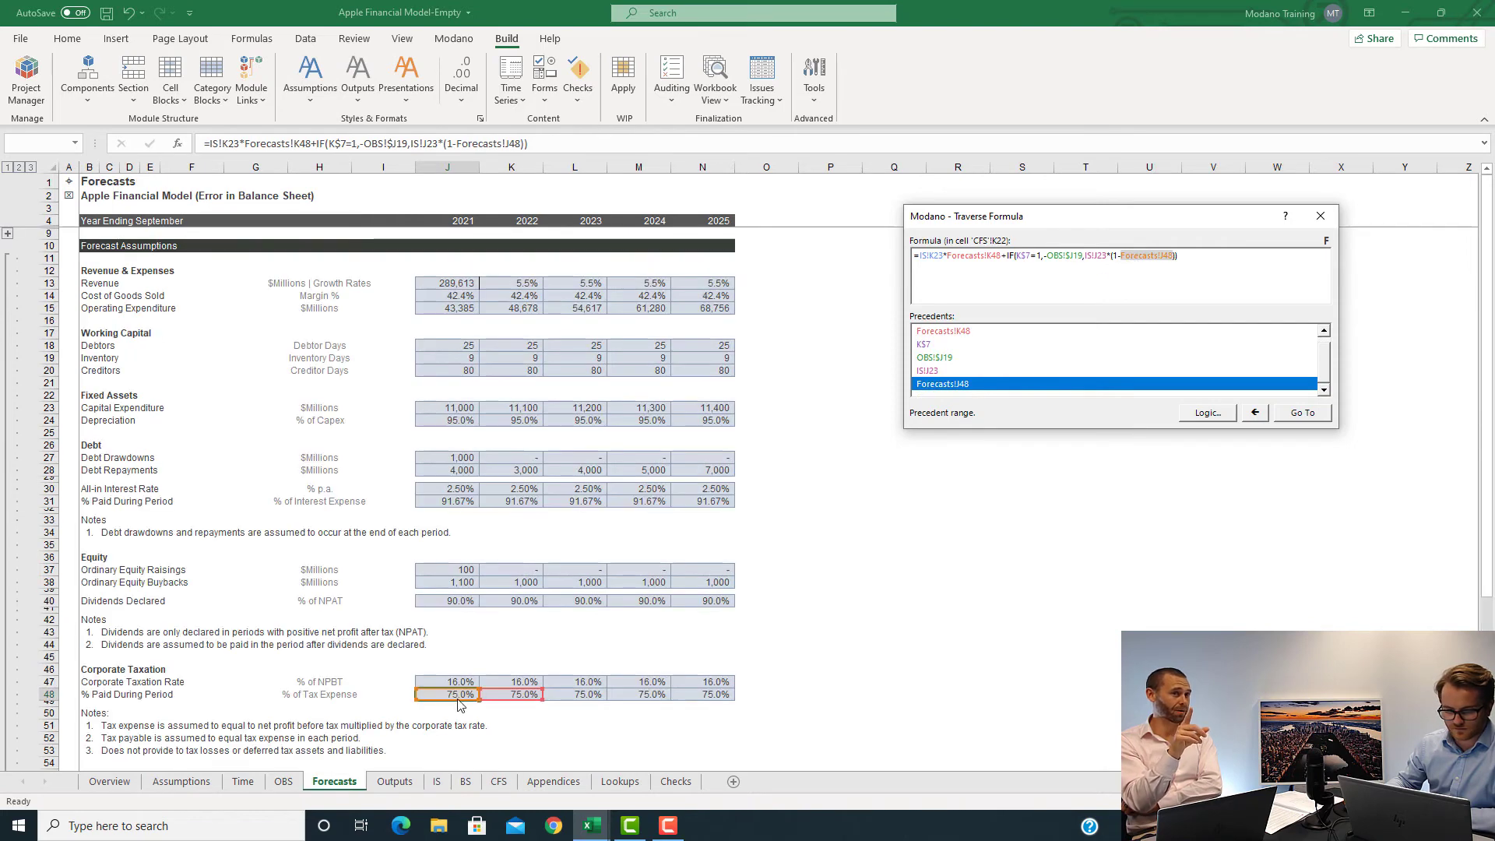
pyautogui.click(1095, 257)
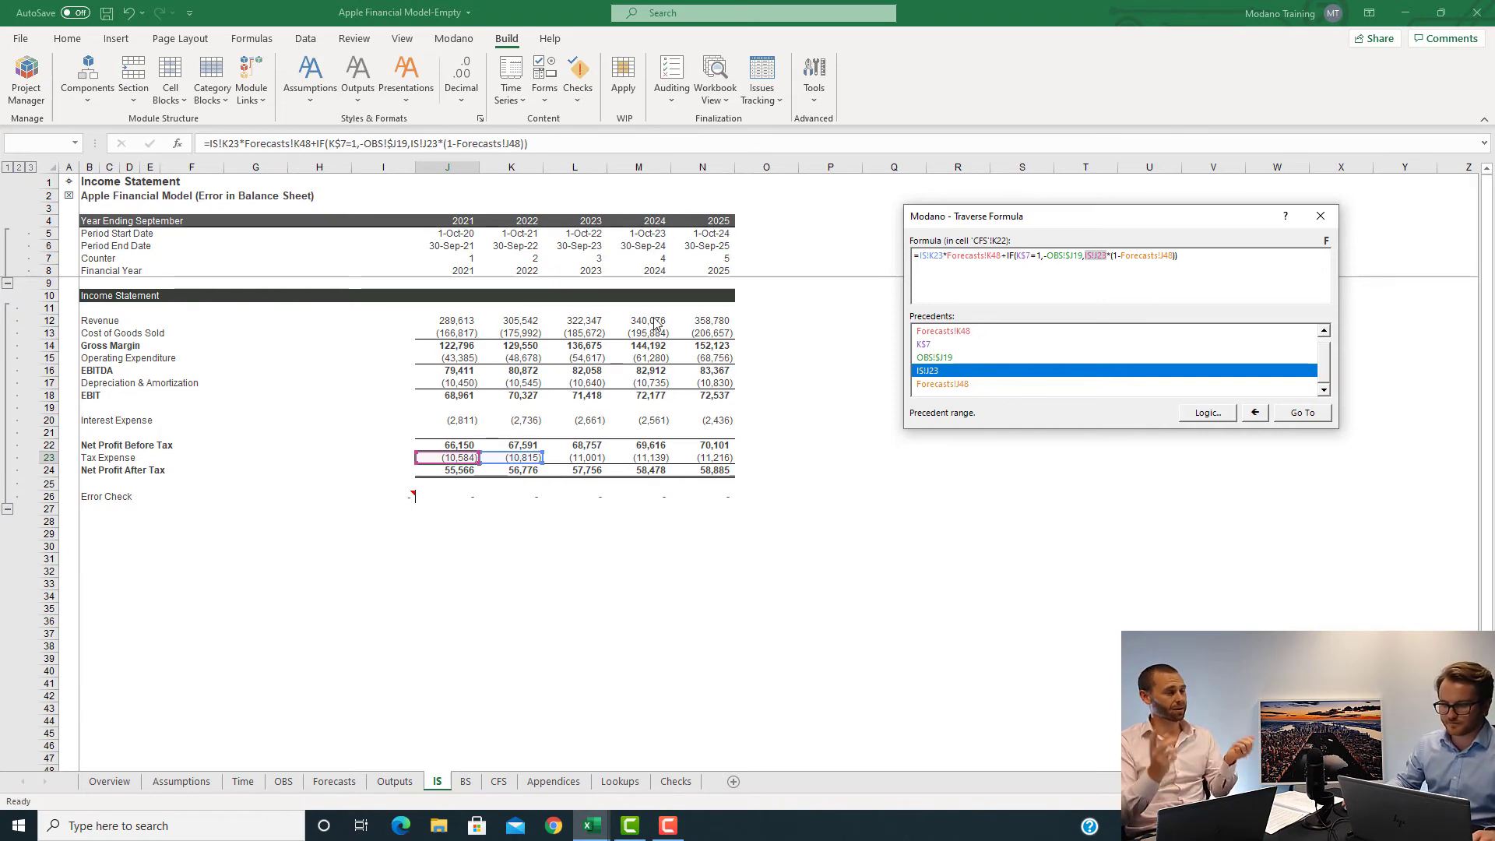
pyautogui.press('Escape')
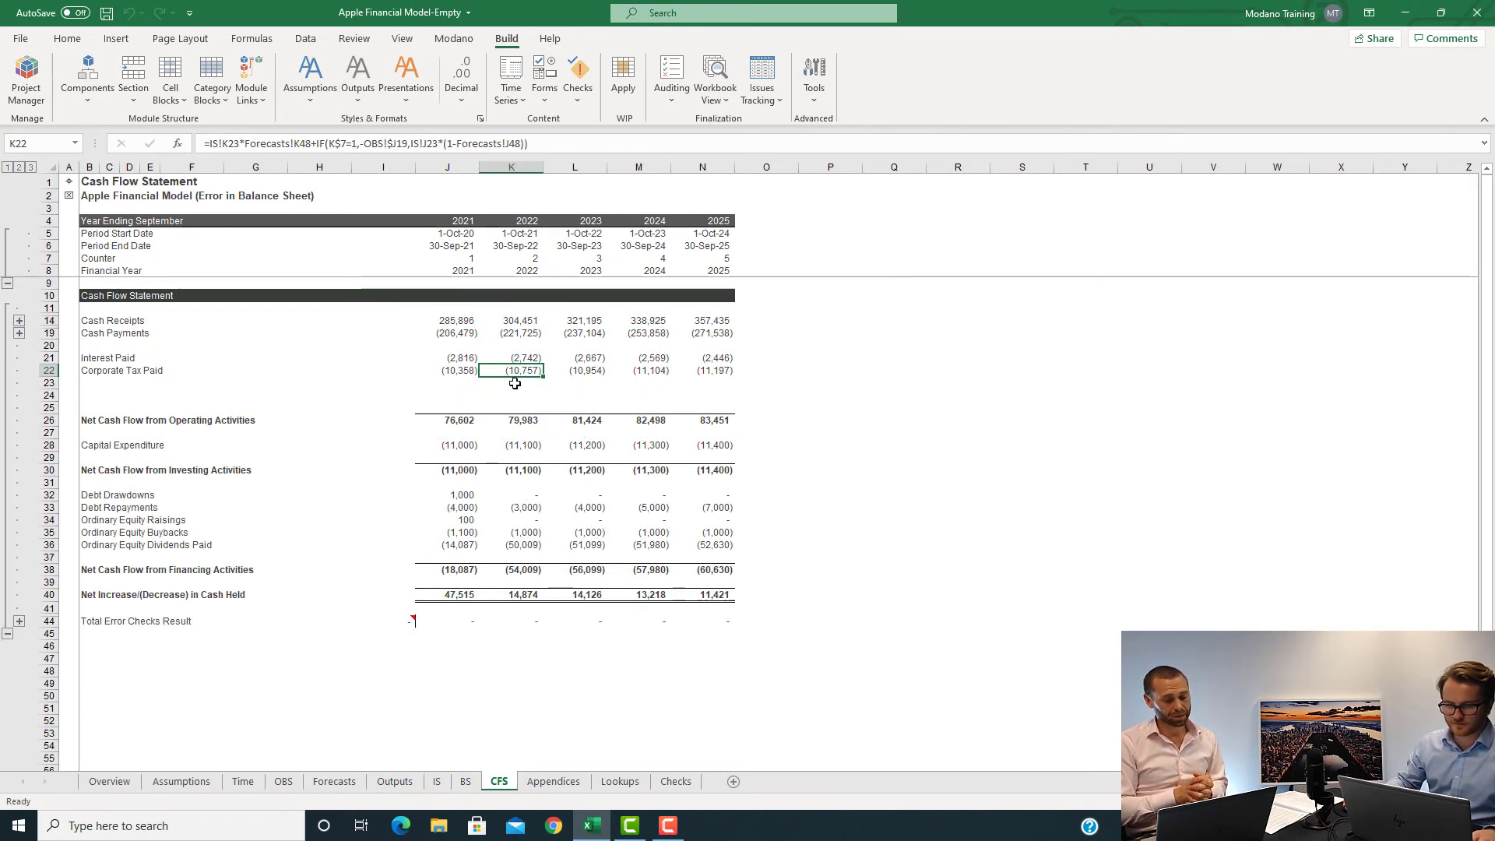
# Step: Add Corporate Tax Paid to the 2021 Net Cash Flow from Operating Activities, making J26 =J14+J19+J21+J22
pyautogui.click(471, 371)
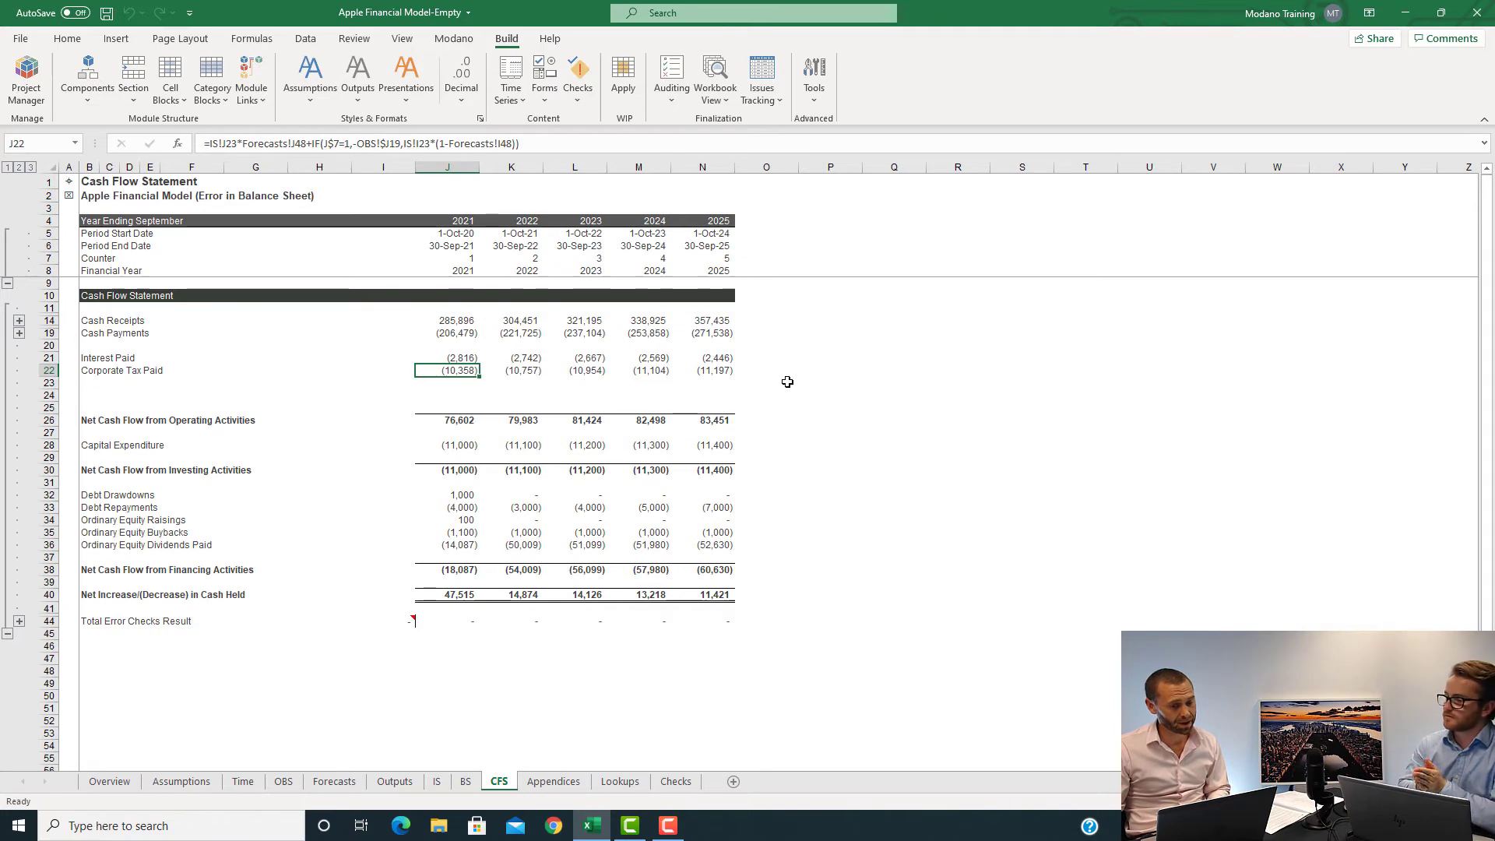
pyautogui.press('Down')
pyautogui.press('Down')
pyautogui.press('Down')
pyautogui.press('Down')
pyautogui.press('F2')
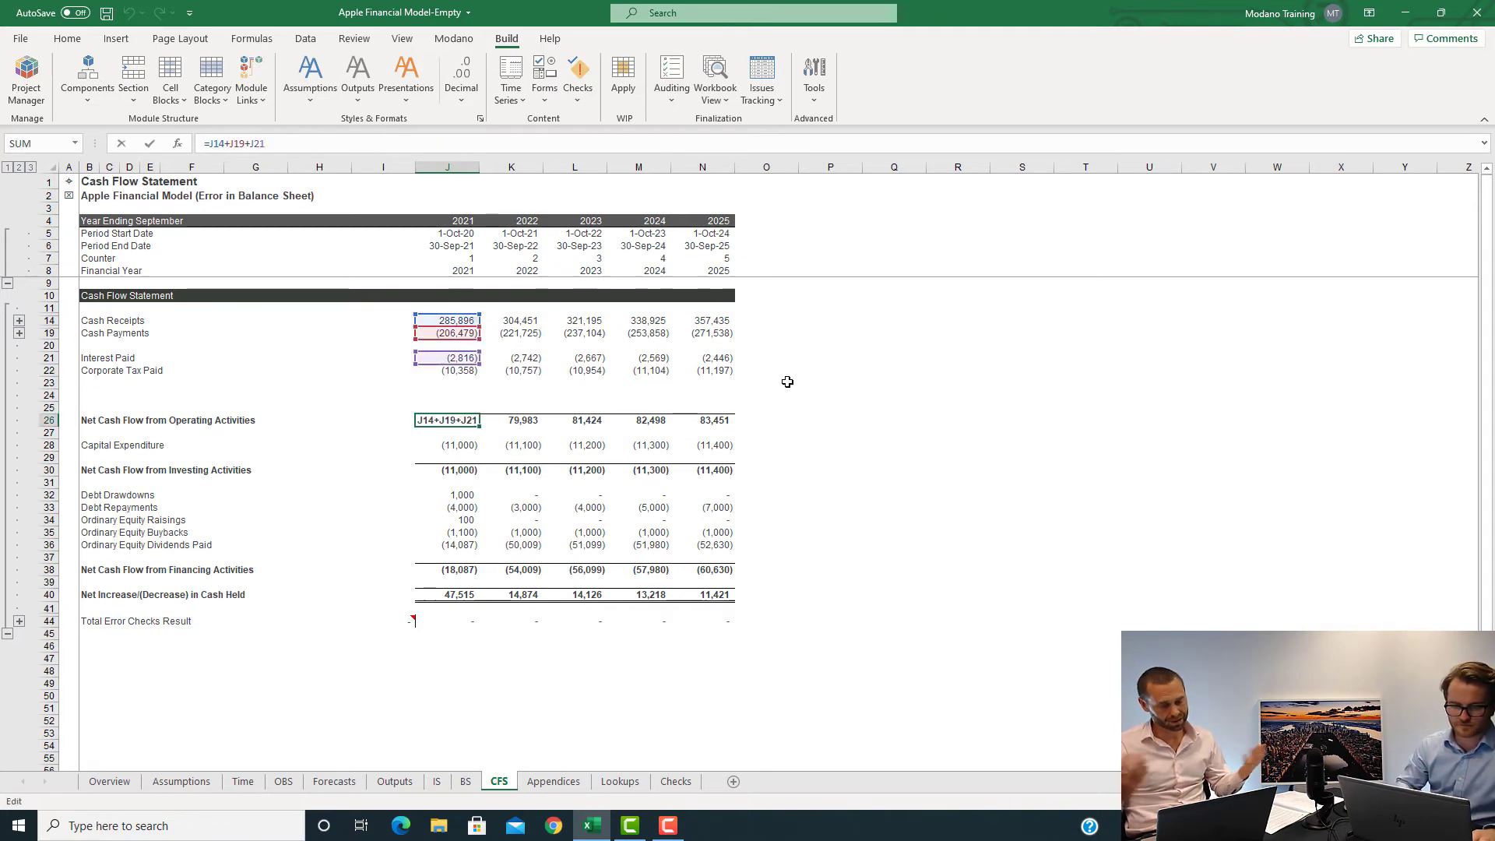
pyautogui.write('+')
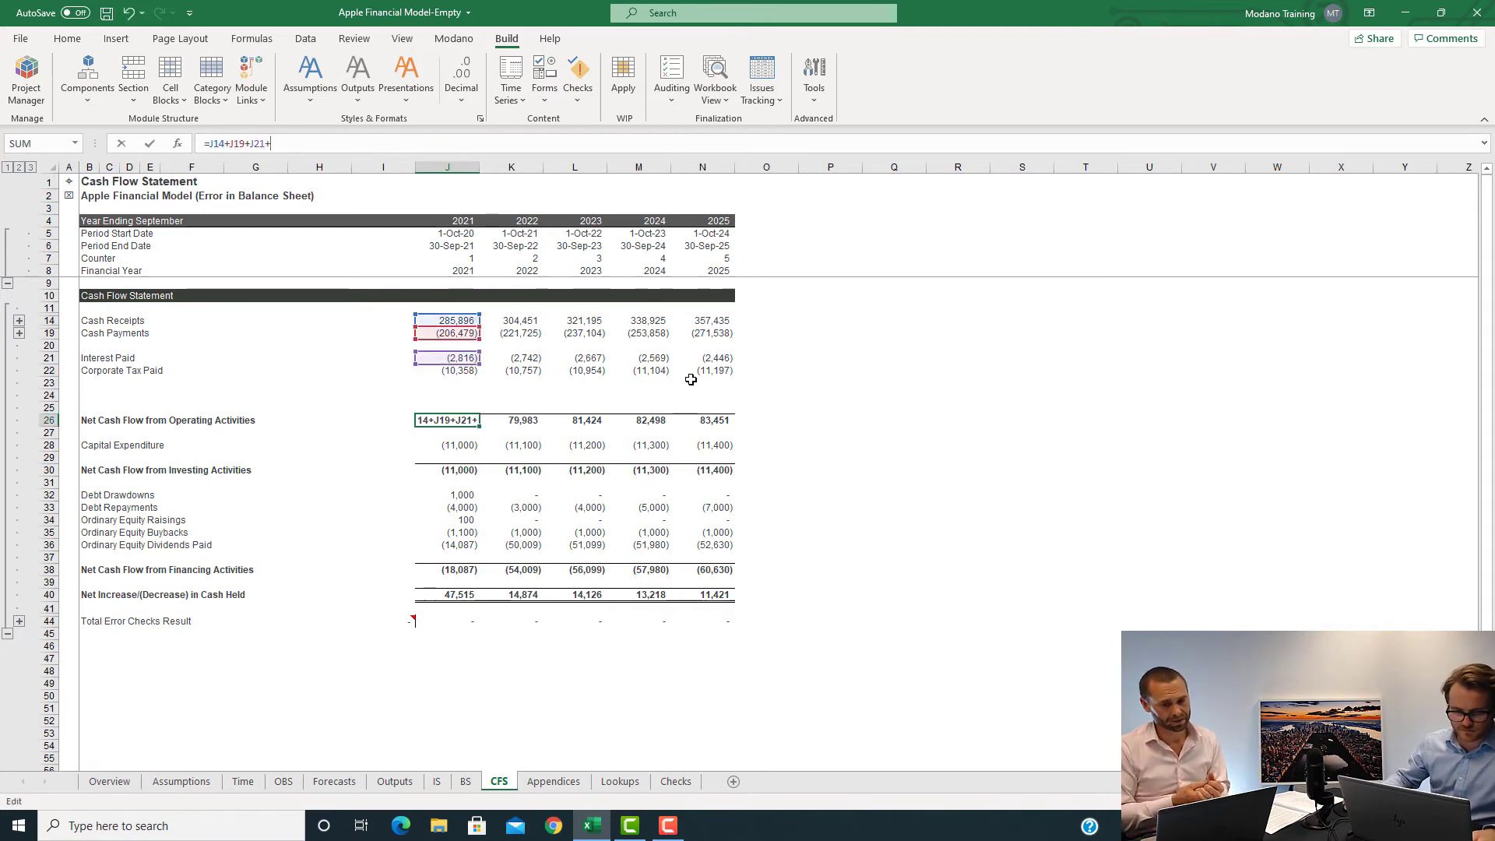
pyautogui.click(456, 372)
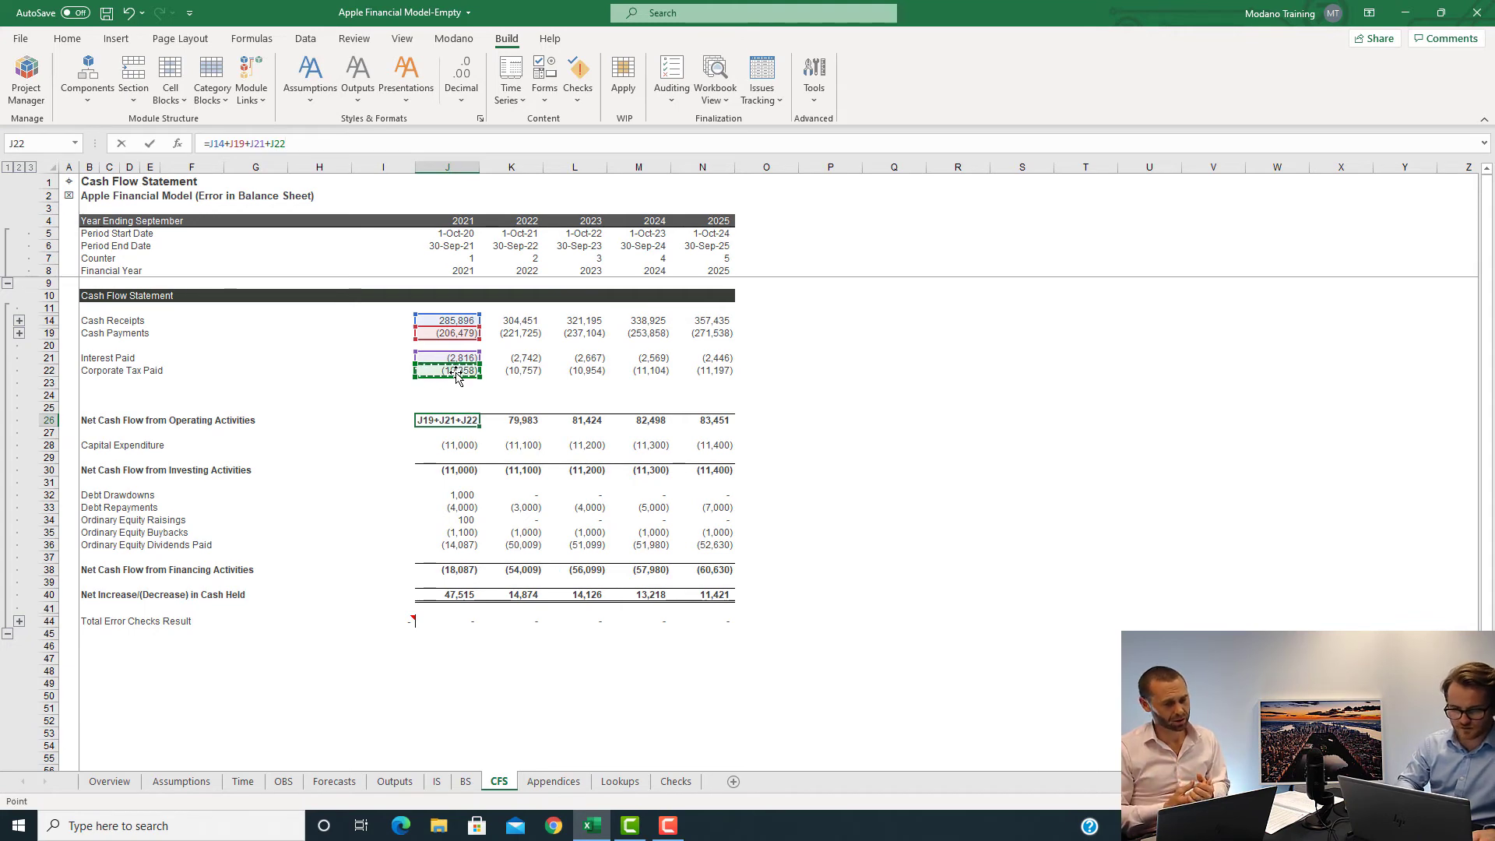
pyautogui.hotkey('ctrl', 'Return')
# Step: Fill the Net Cash Flow from Operating Activities formula from J26 across the remaining forecast years to N26
pyautogui.hotkey('ctrl', 'shift', 'Right')
pyautogui.hotkey('ctrl', 'r')
pyautogui.hotkey('ctrl', 'shift', 'Left')
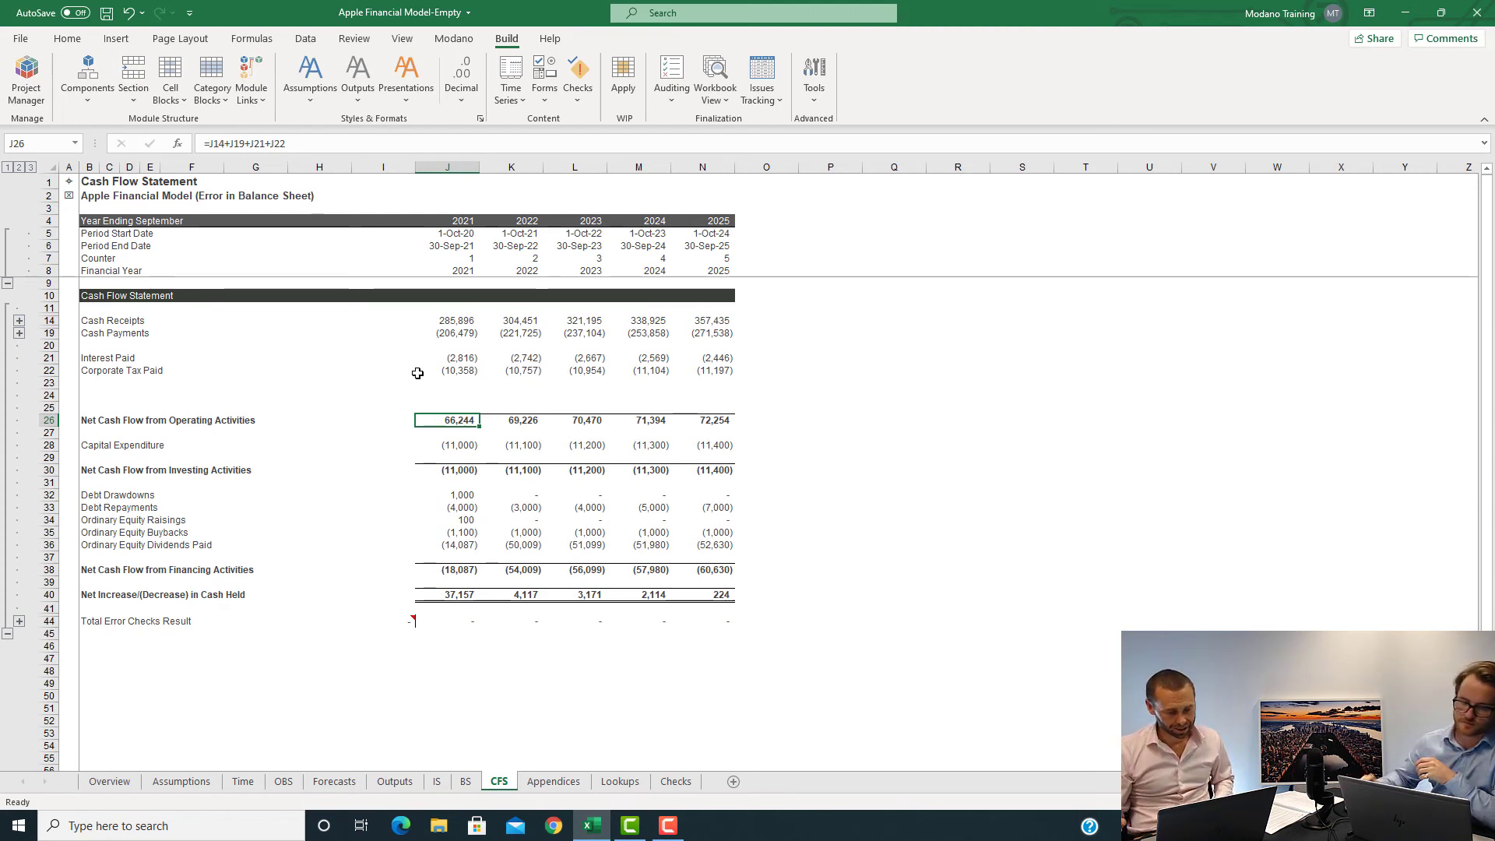
# Step: On the balance sheet, label row 27 below Creditors as Corporate Tax Payable
pyautogui.click(67, 189)
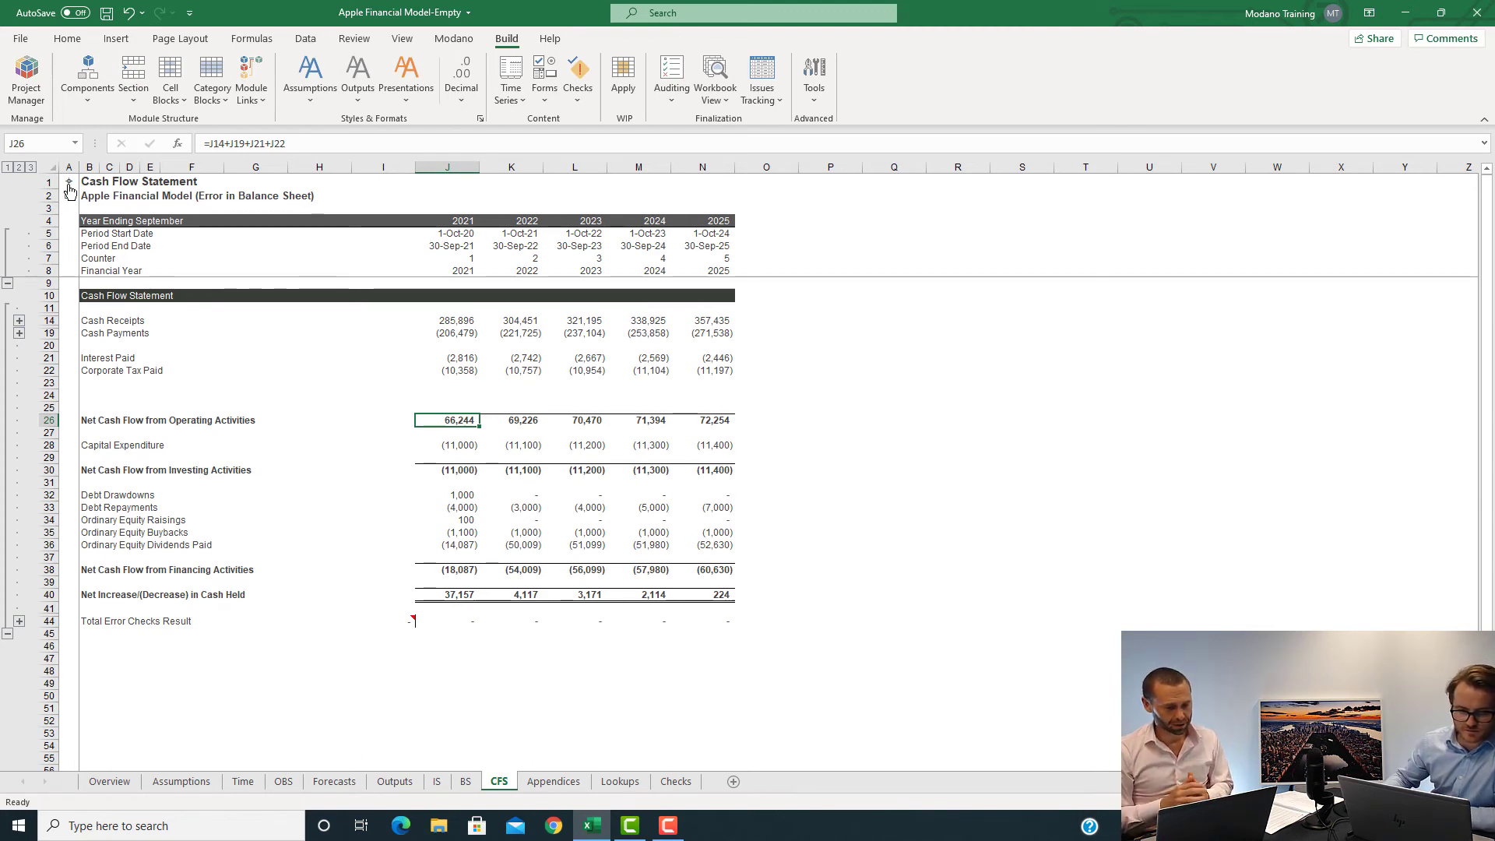
pyautogui.click(147, 434)
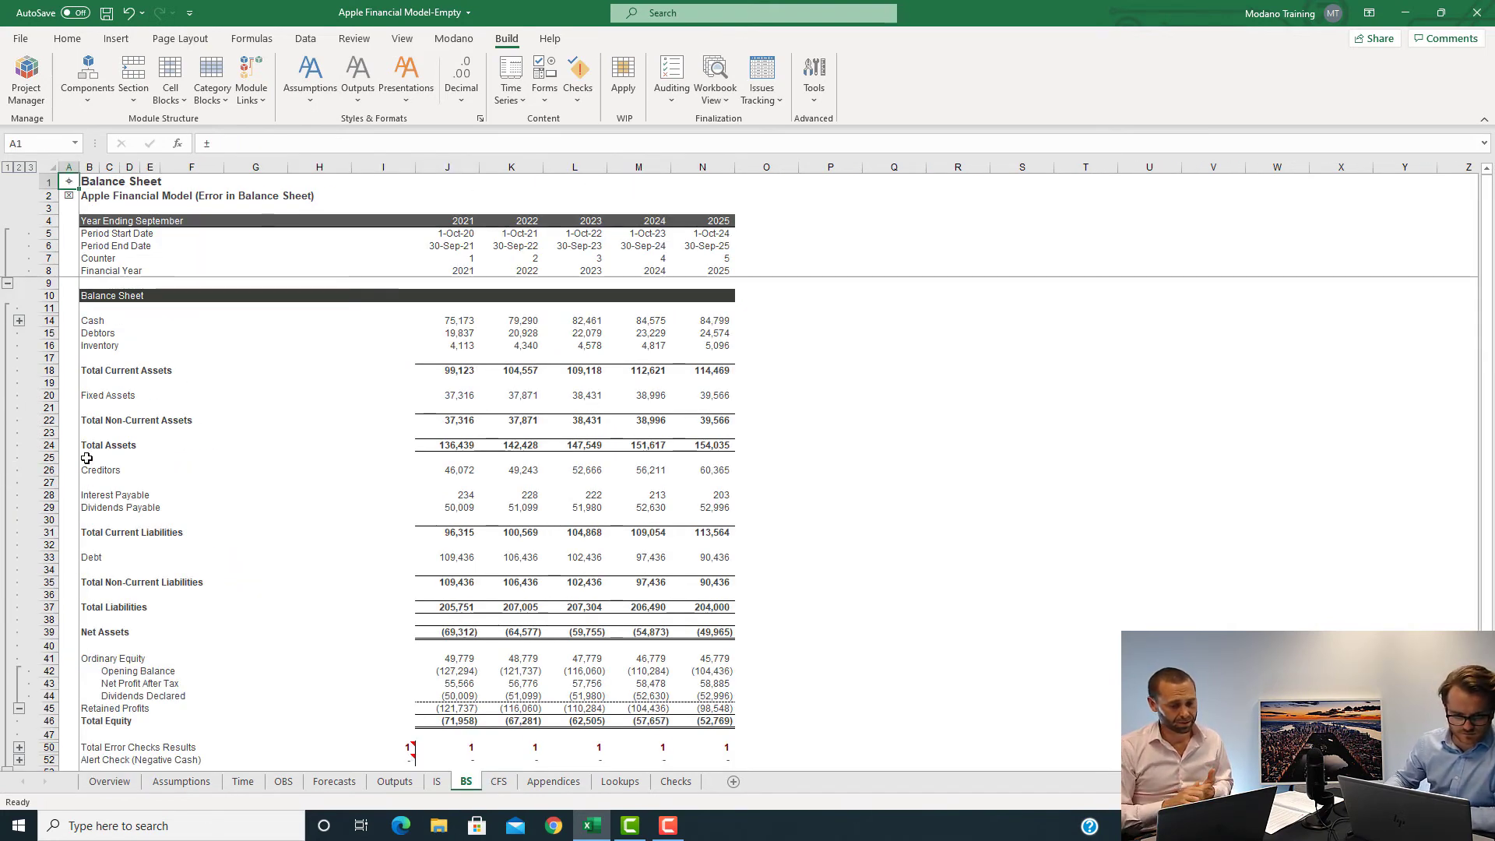
pyautogui.click(83, 483)
pyautogui.write('Co')
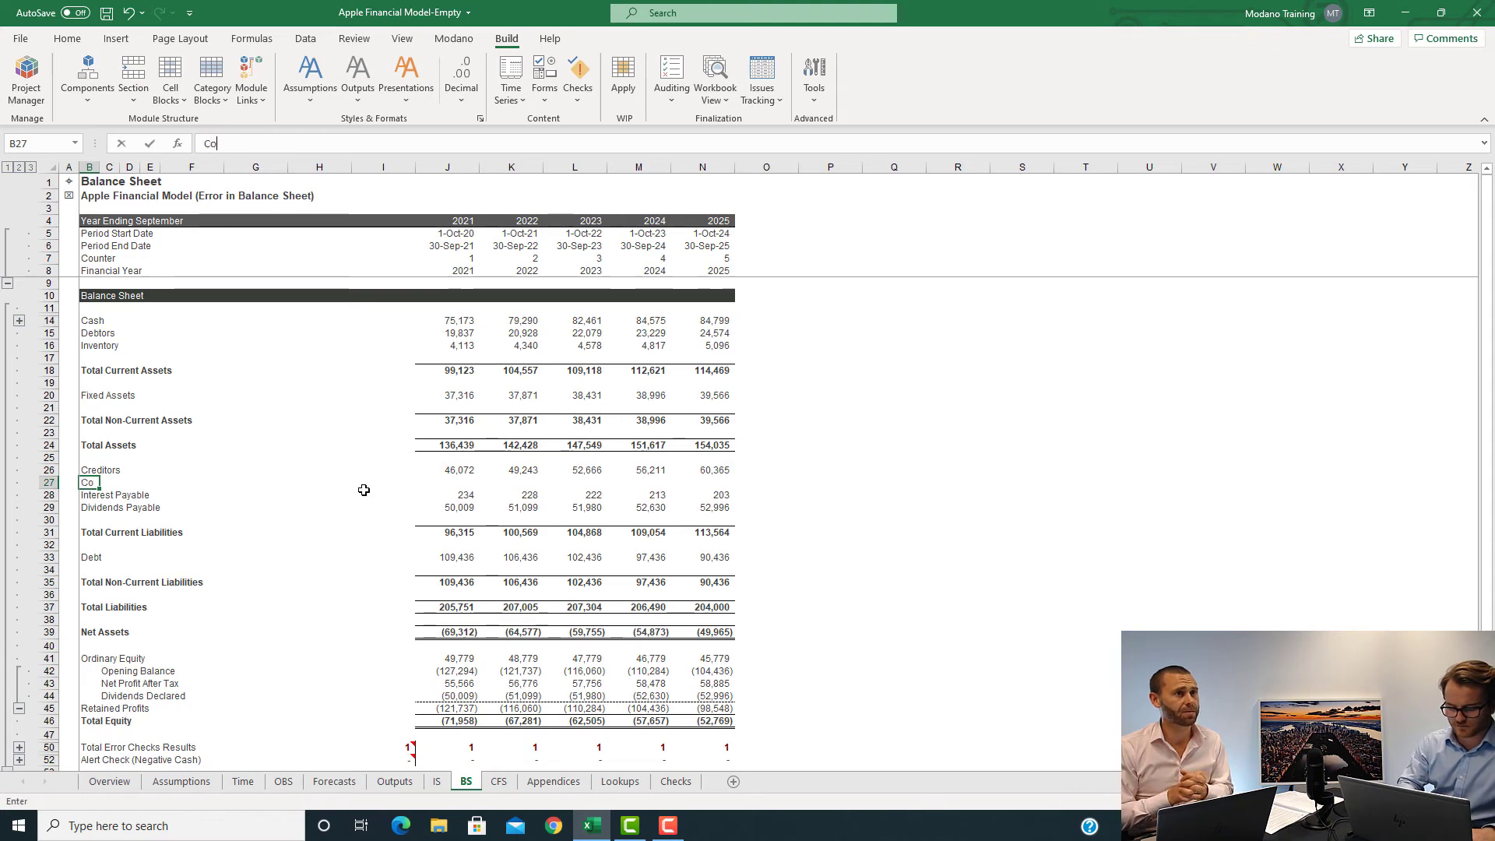
pyautogui.write('rporate Tax Payable')
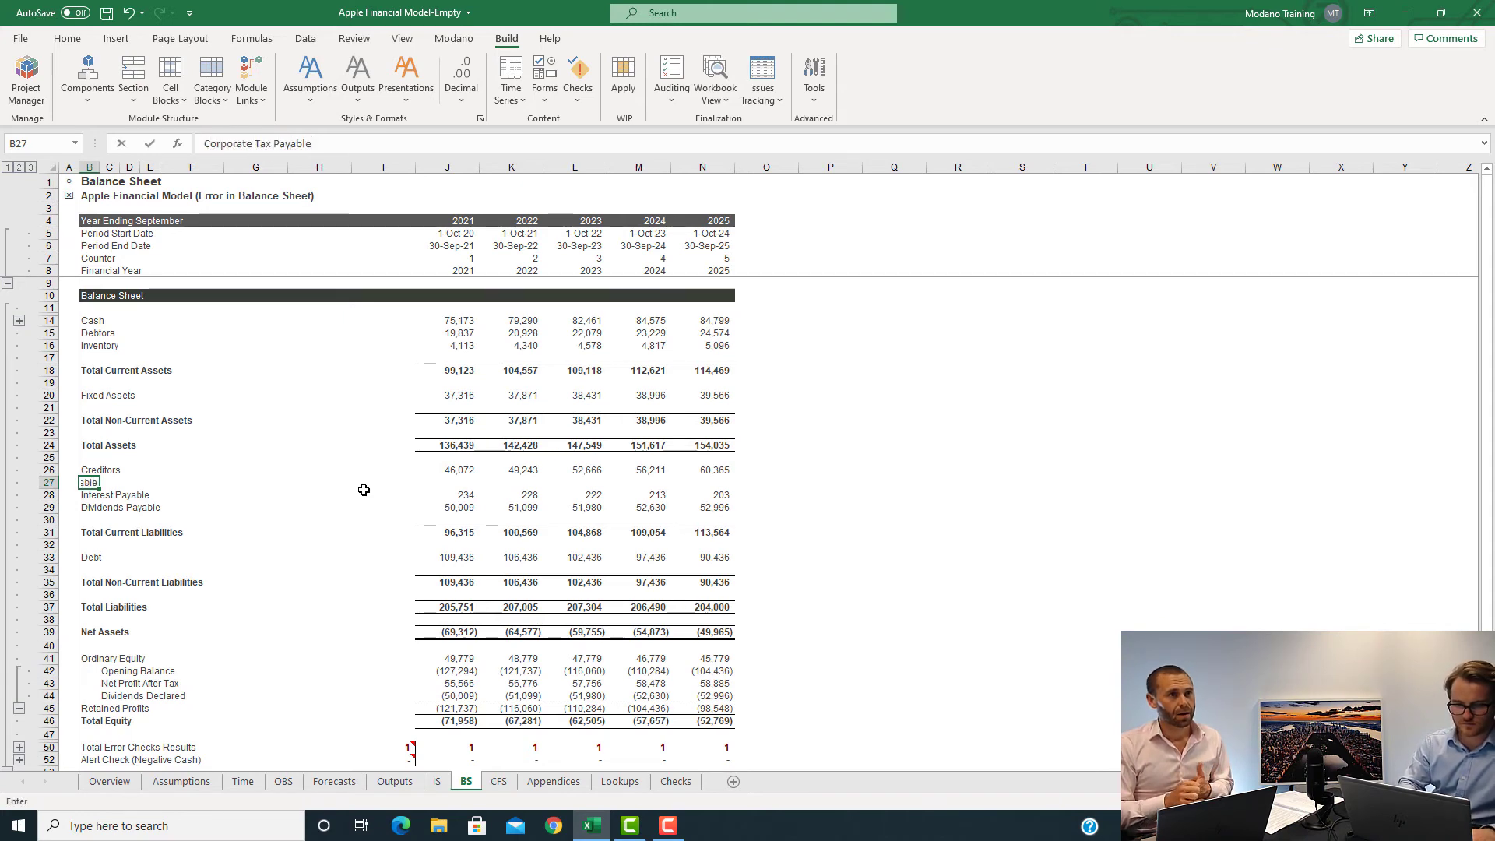
pyautogui.press('Return')
# Step: Enter the opening balance part of the 2021 Corporate Tax Payable formula in J27 as =IF(J$7=1,OBS!$J19,I27)
pyautogui.hotkey('ctrl', 'Right')
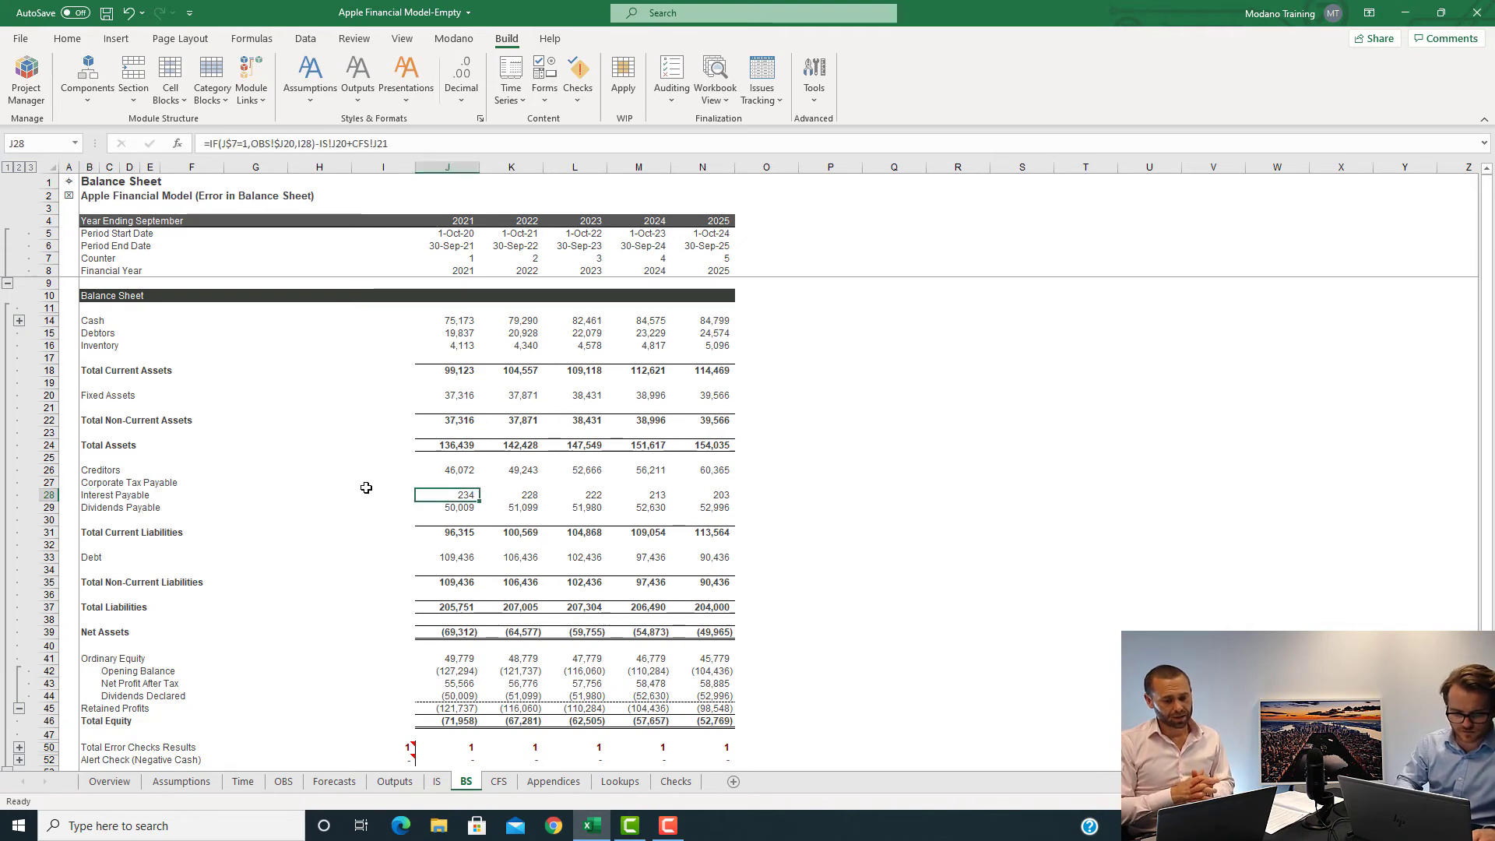
pyautogui.press('Up')
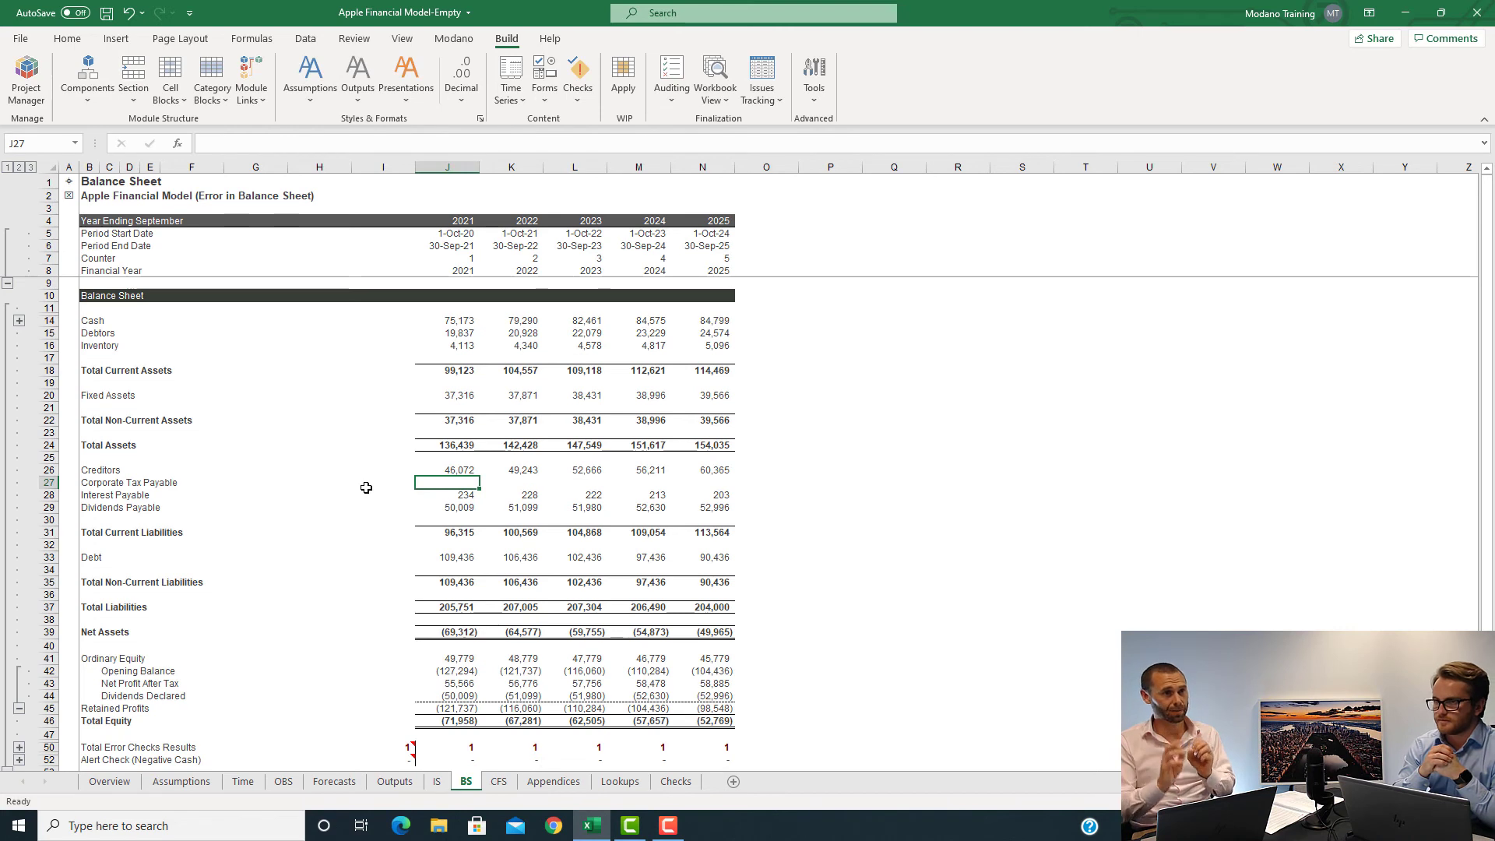
pyautogui.write('=IF(')
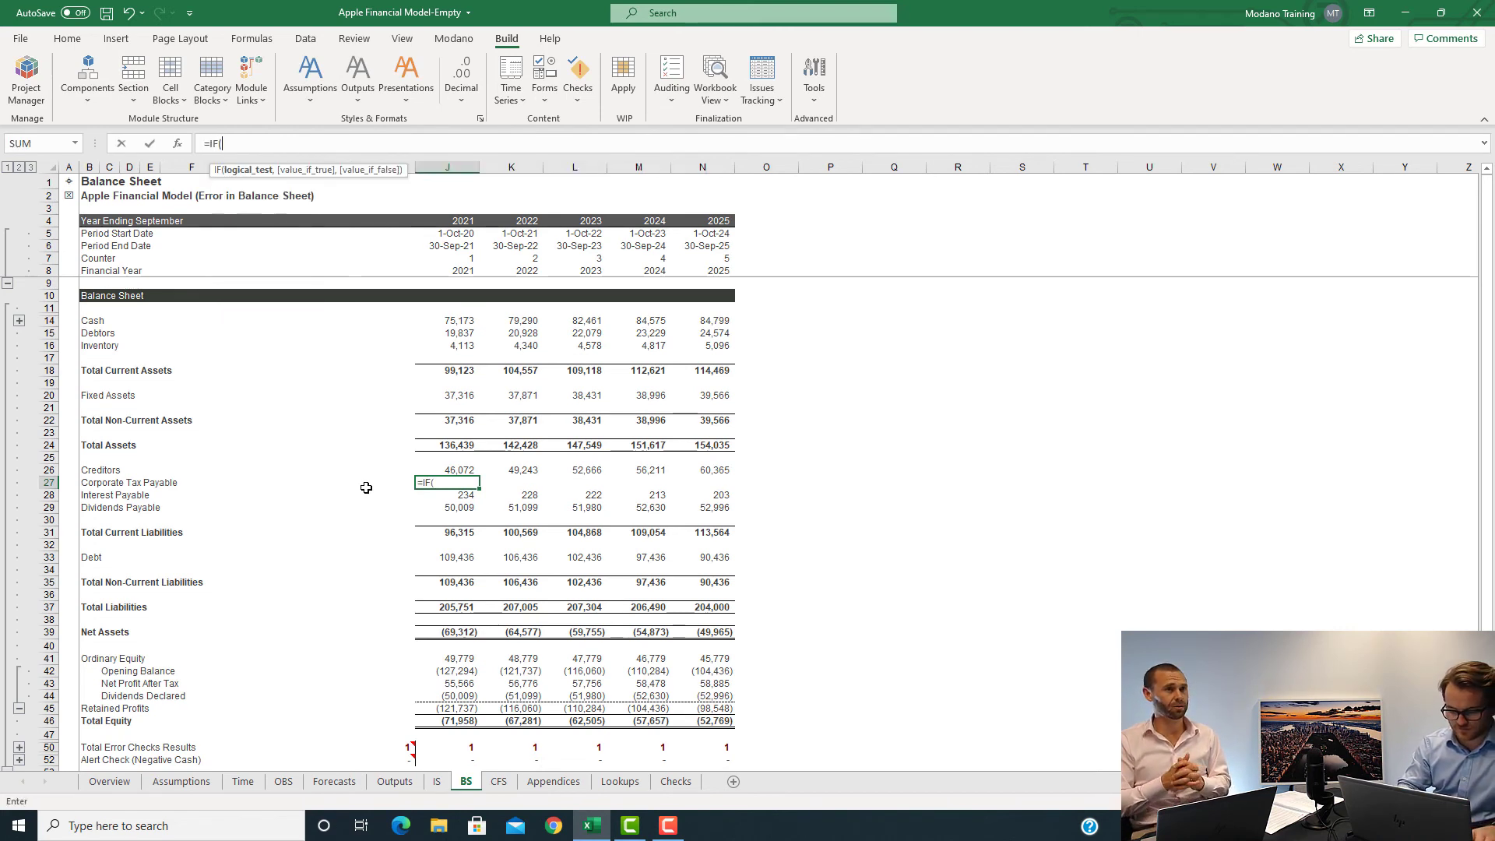
pyautogui.write('J$')
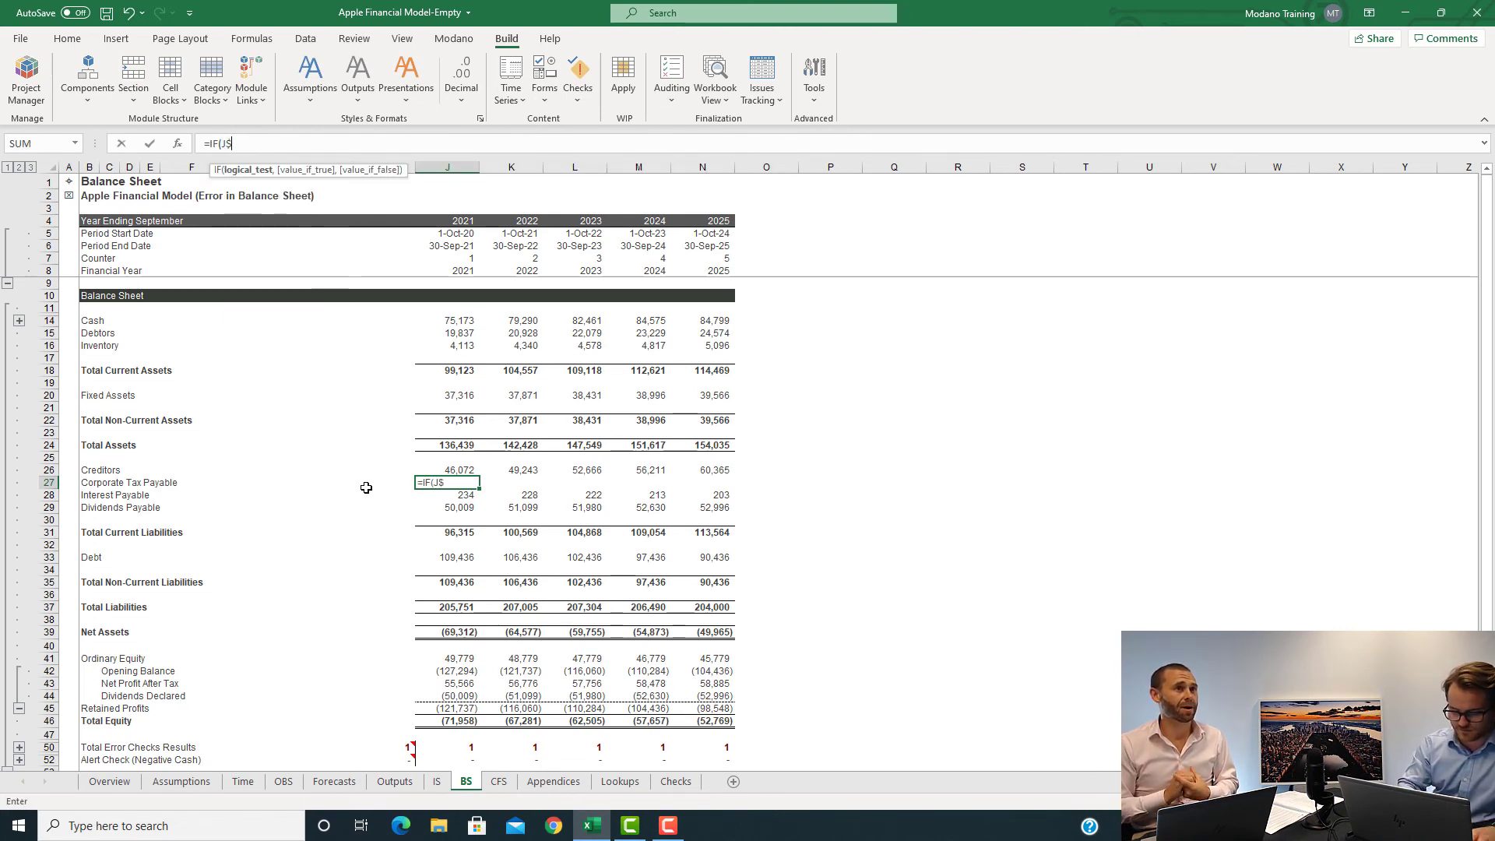
pyautogui.write('7=1,')
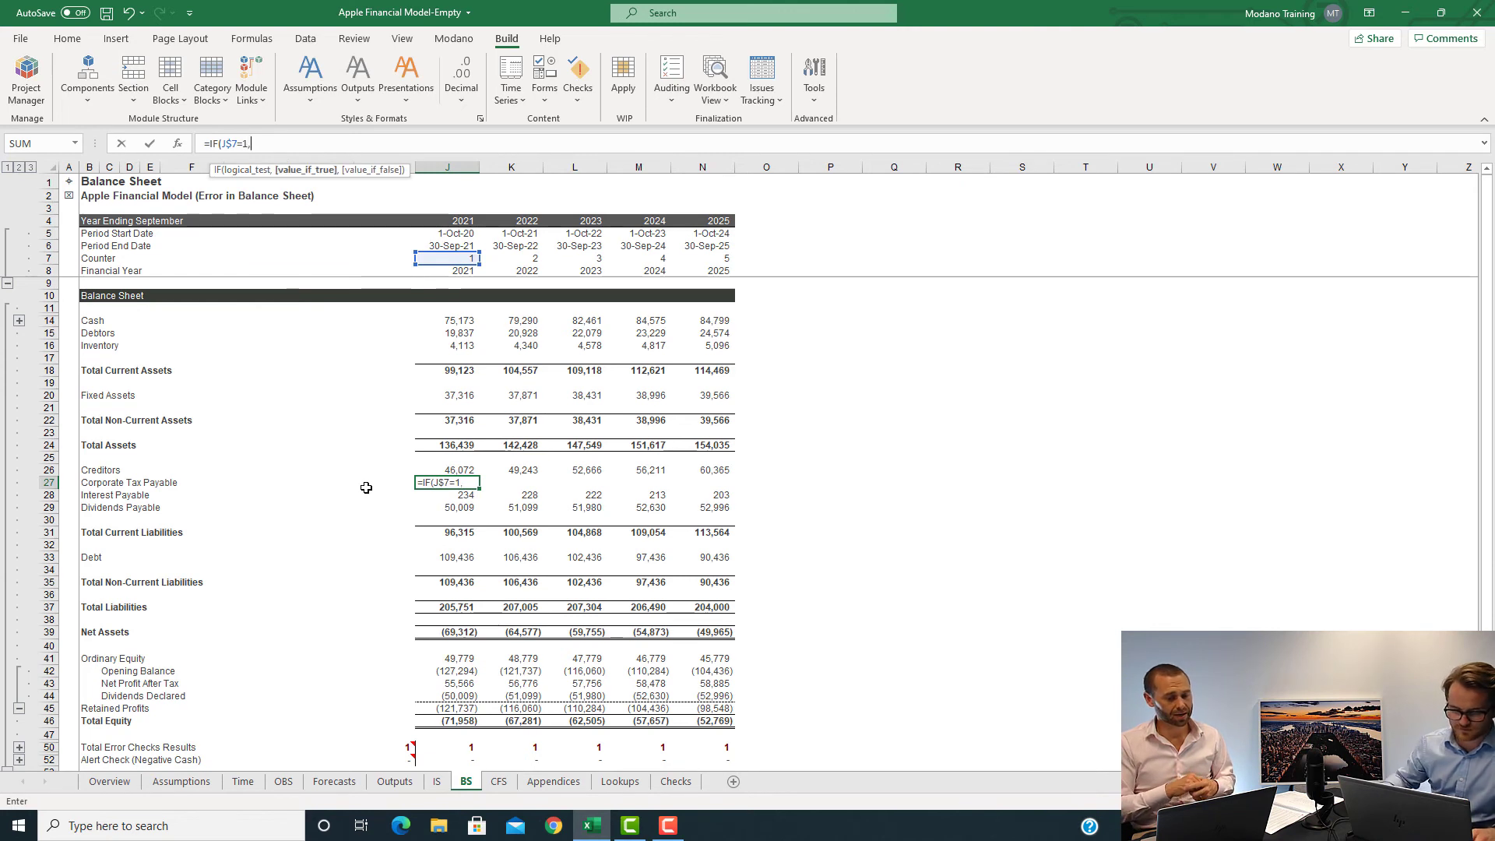
pyautogui.click(283, 781)
pyautogui.click(452, 403)
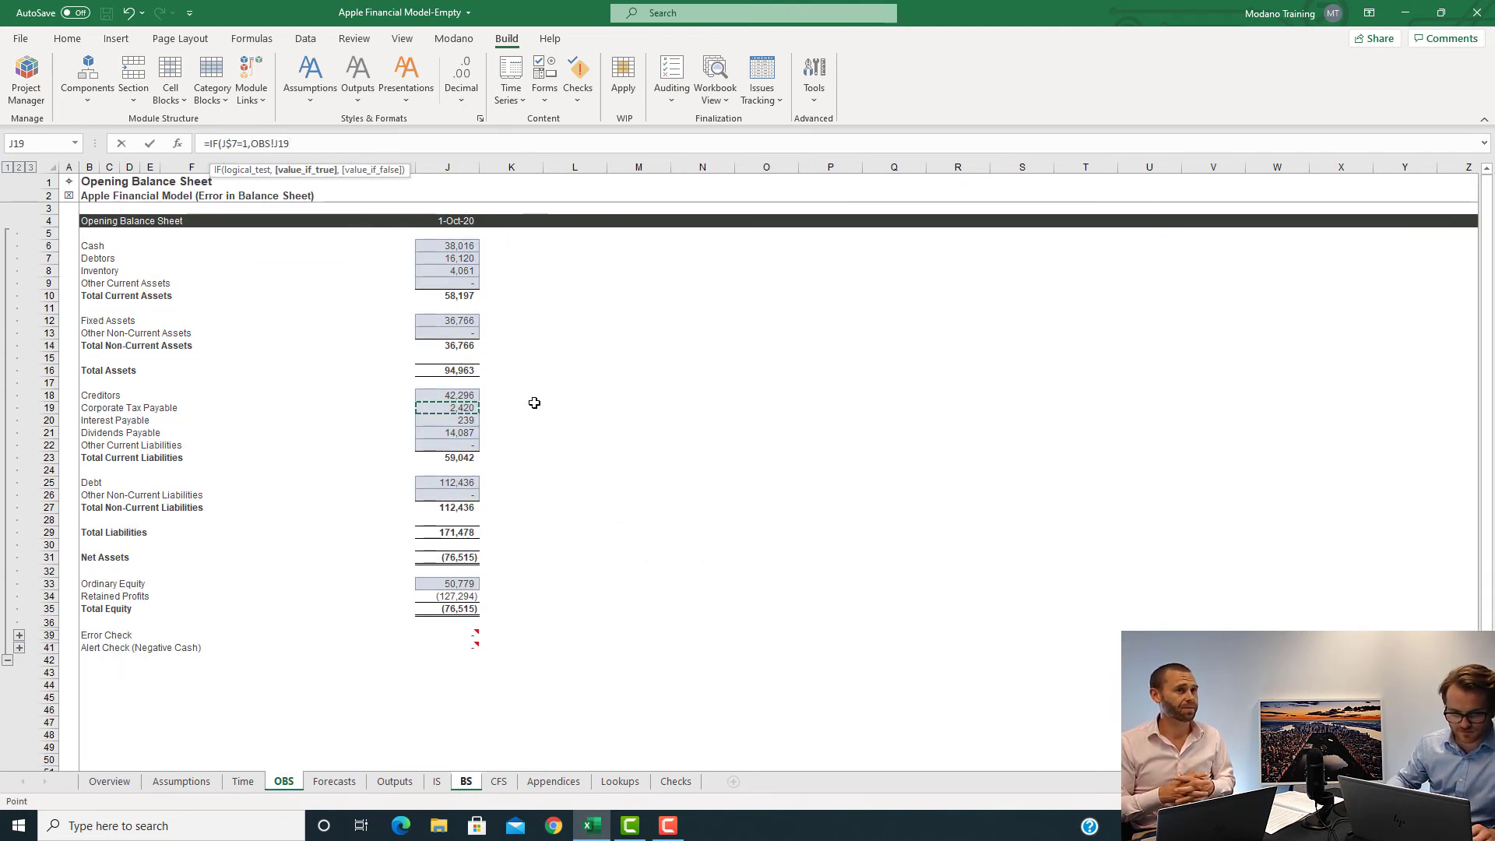
pyautogui.press('F4')
pyautogui.press('F4')
pyautogui.press('F4')
pyautogui.write(',')
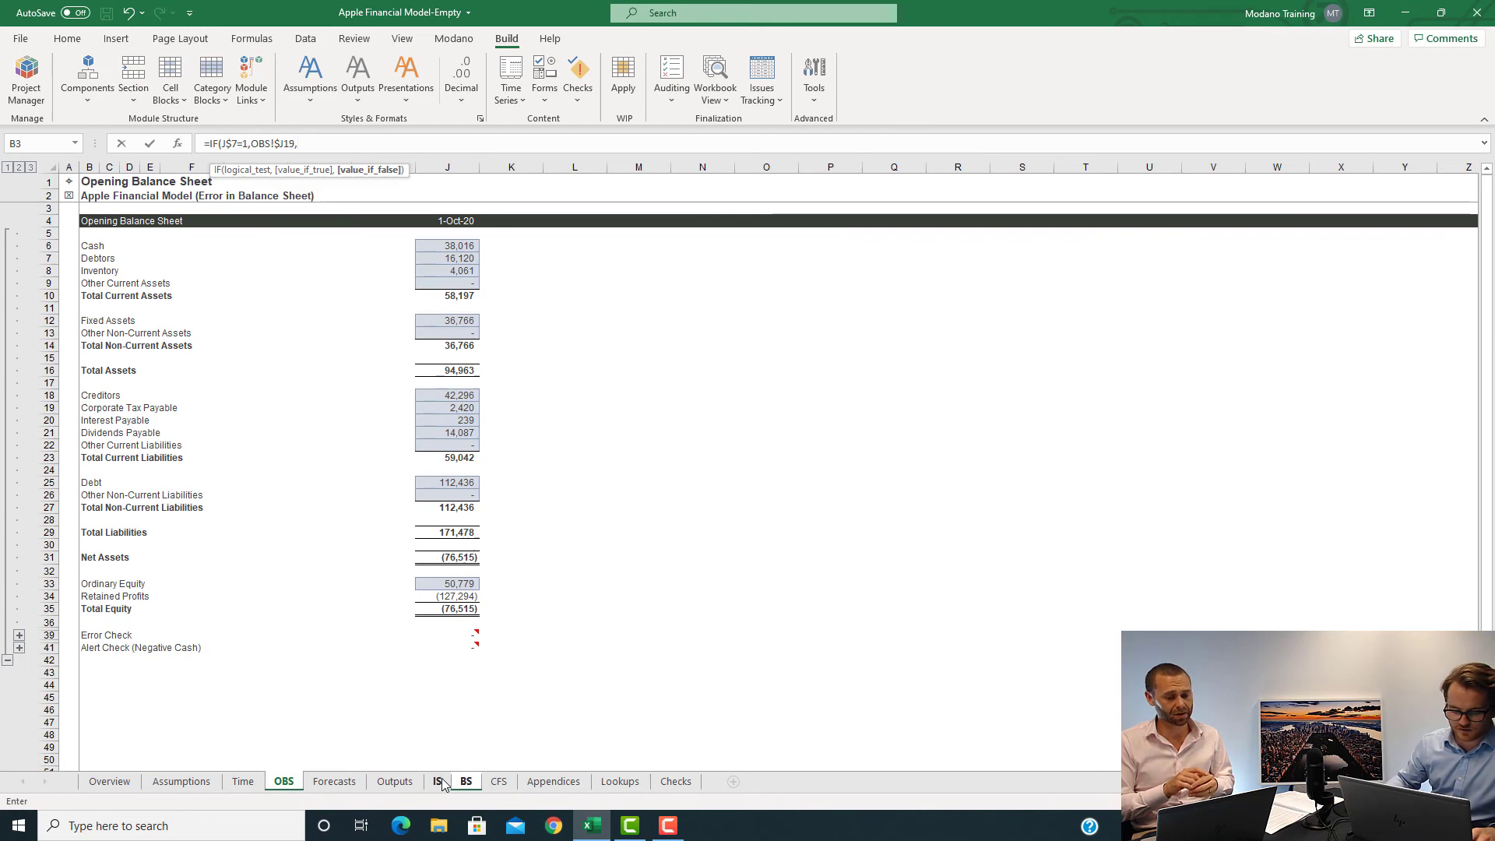
pyautogui.write('I')
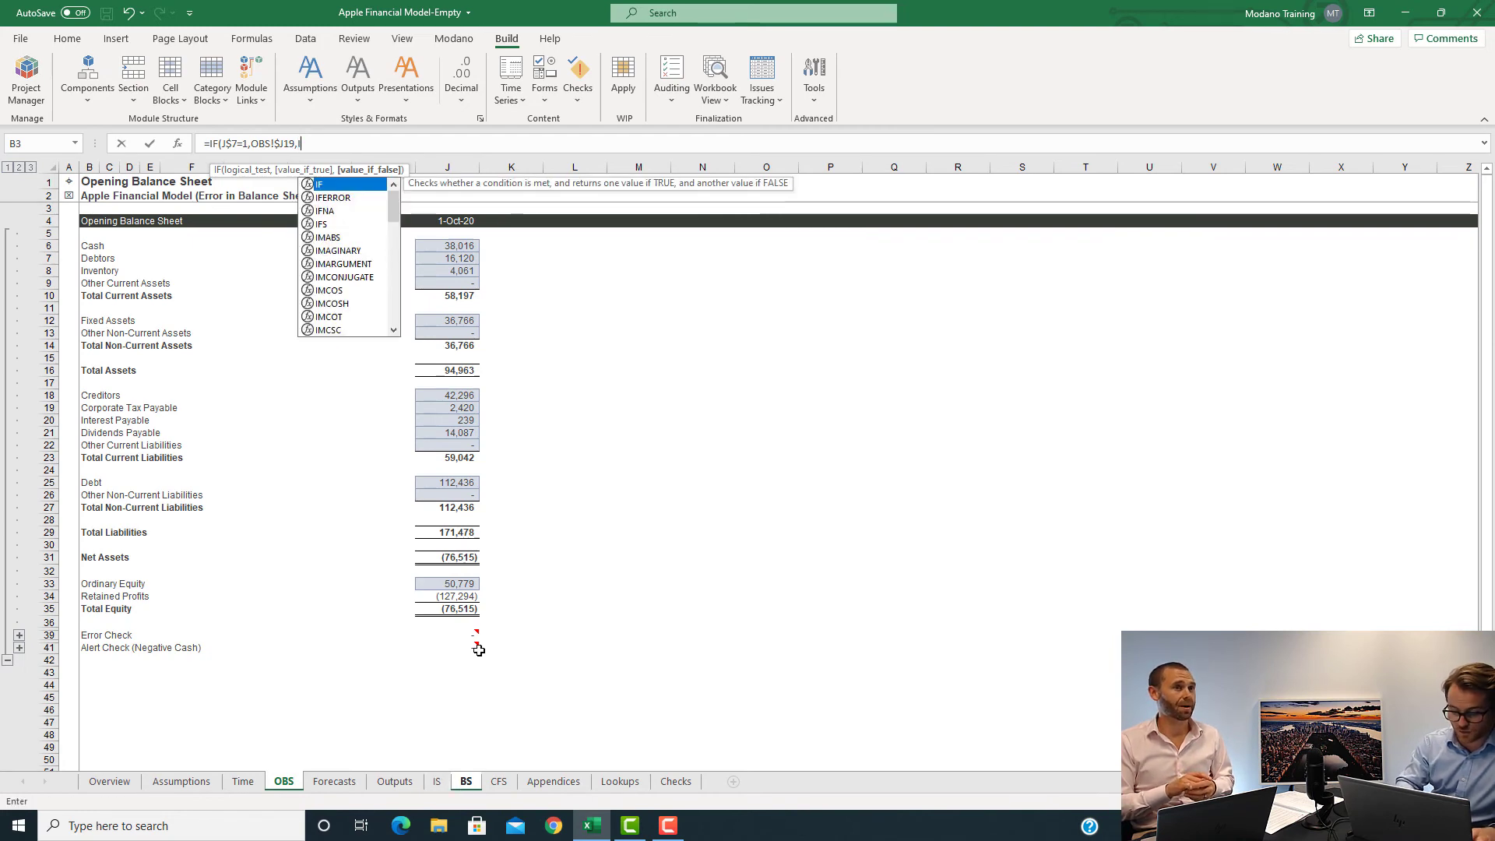
pyautogui.write('27)')
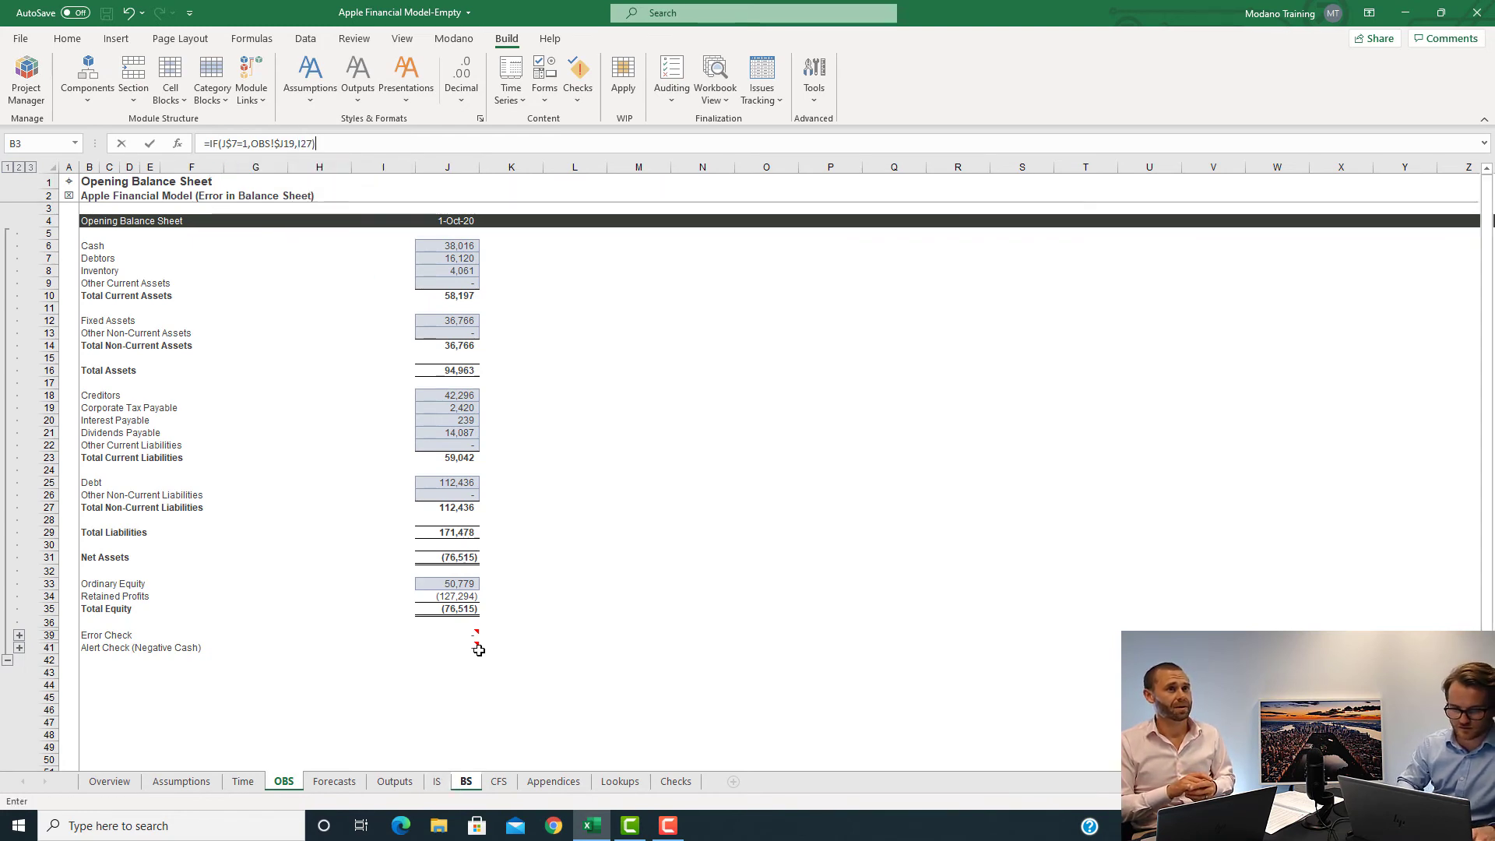
pyautogui.press('Return')
# Step: Extend the J27 formula to subtract Tax Expense and add Corporate Tax Paid, making it =IF(J$7=1,OBS!$J19,I27)-IS!J23+CFS!J22
pyautogui.press('F2')
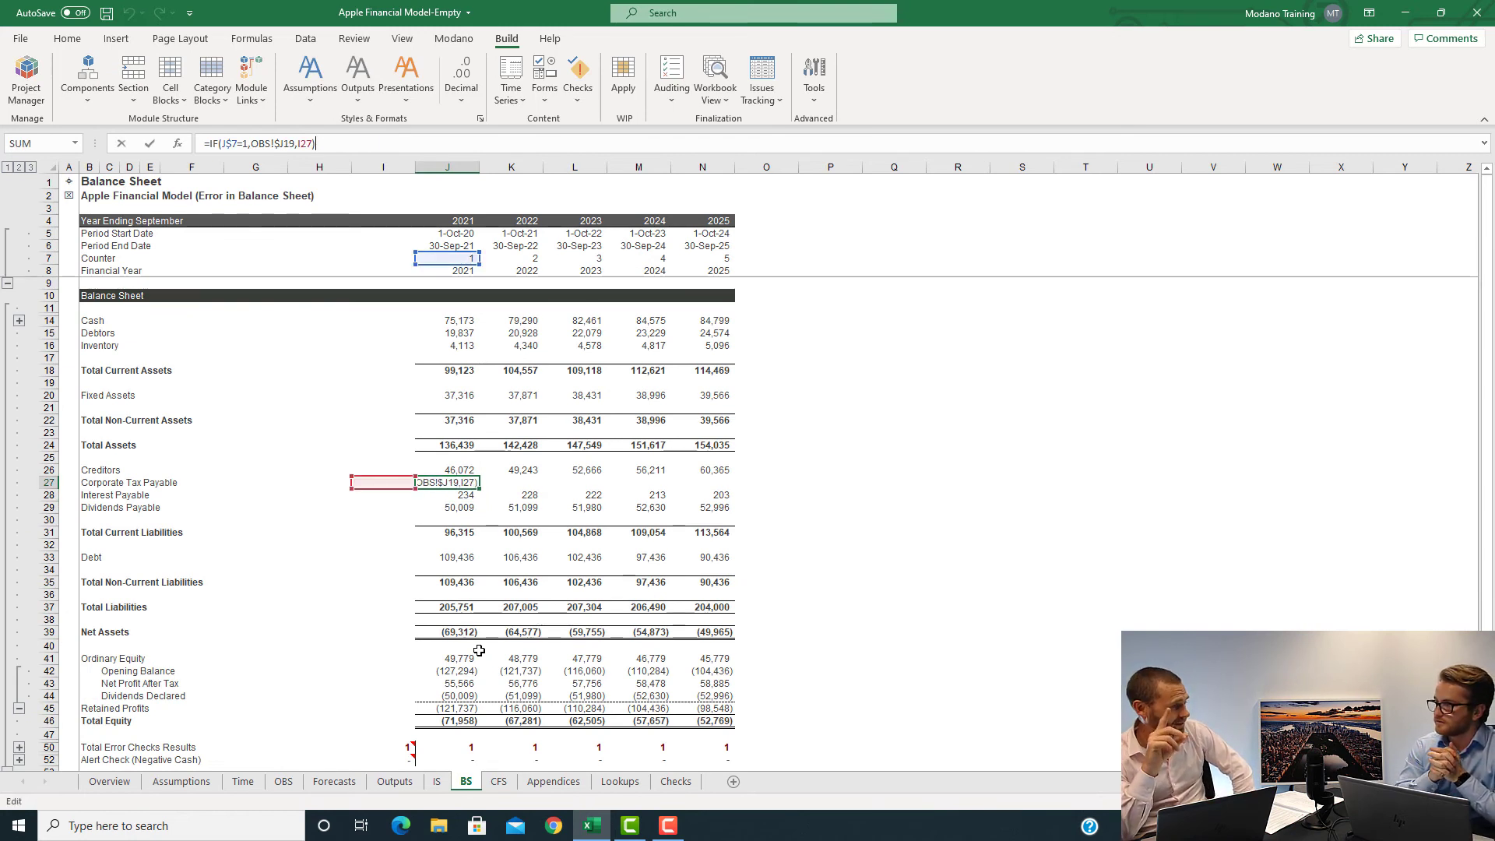
pyautogui.write('-')
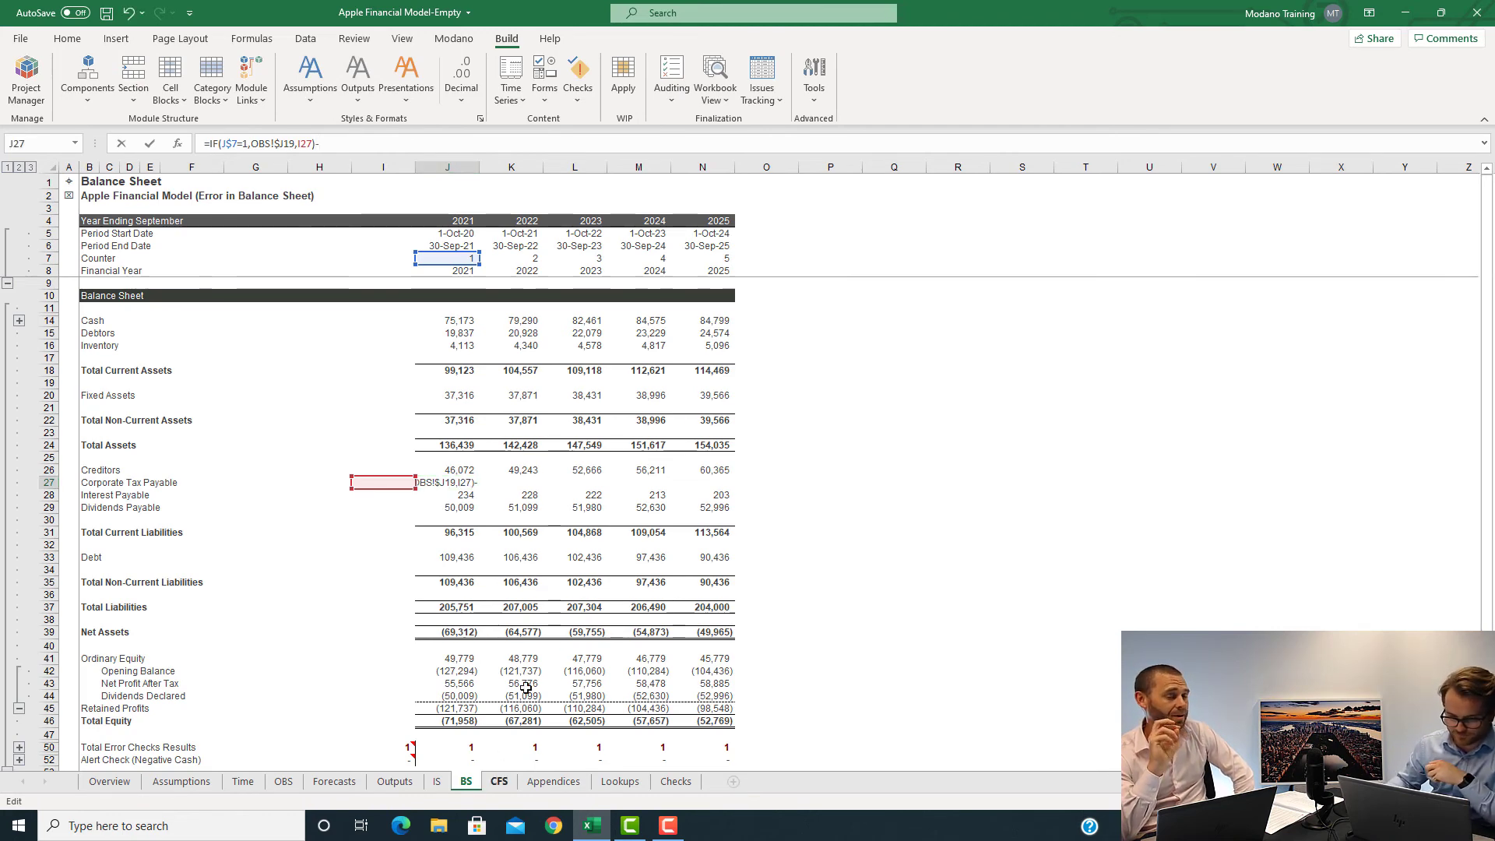
pyautogui.click(499, 781)
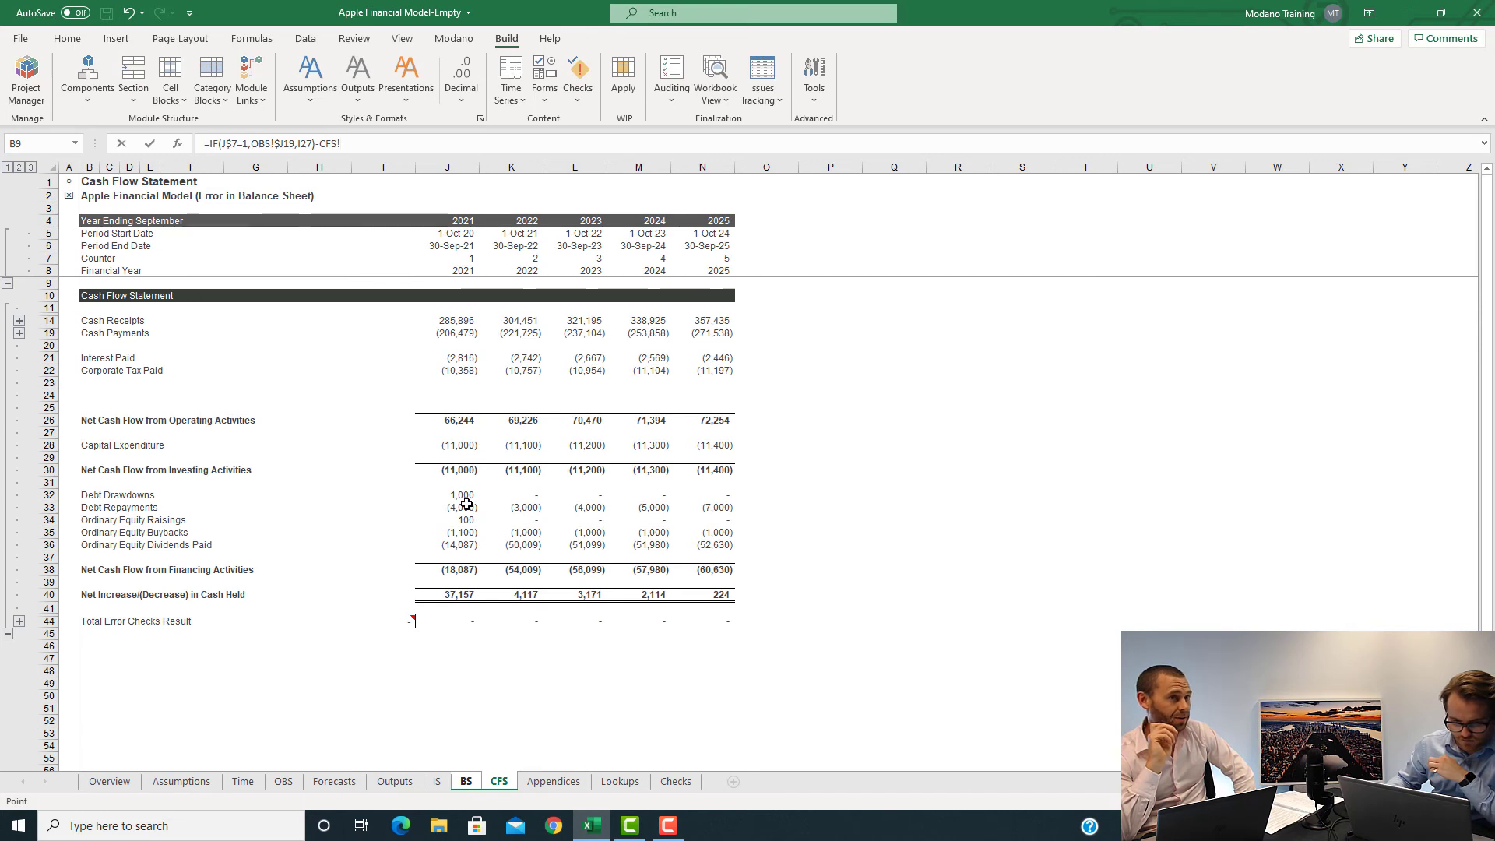
pyautogui.click(481, 372)
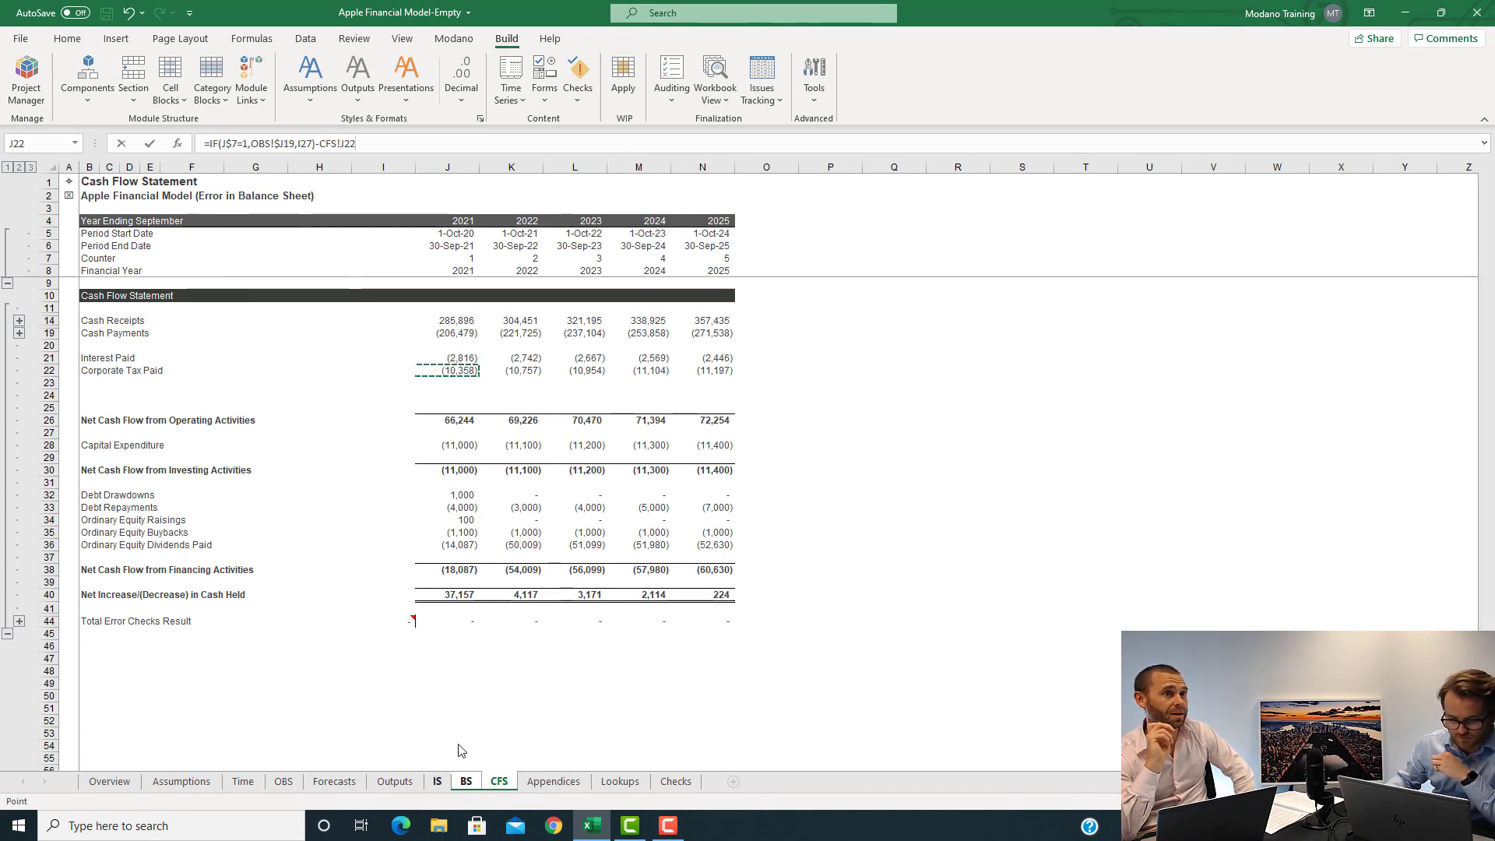
pyautogui.click(438, 781)
pyautogui.click(457, 422)
pyautogui.click(444, 460)
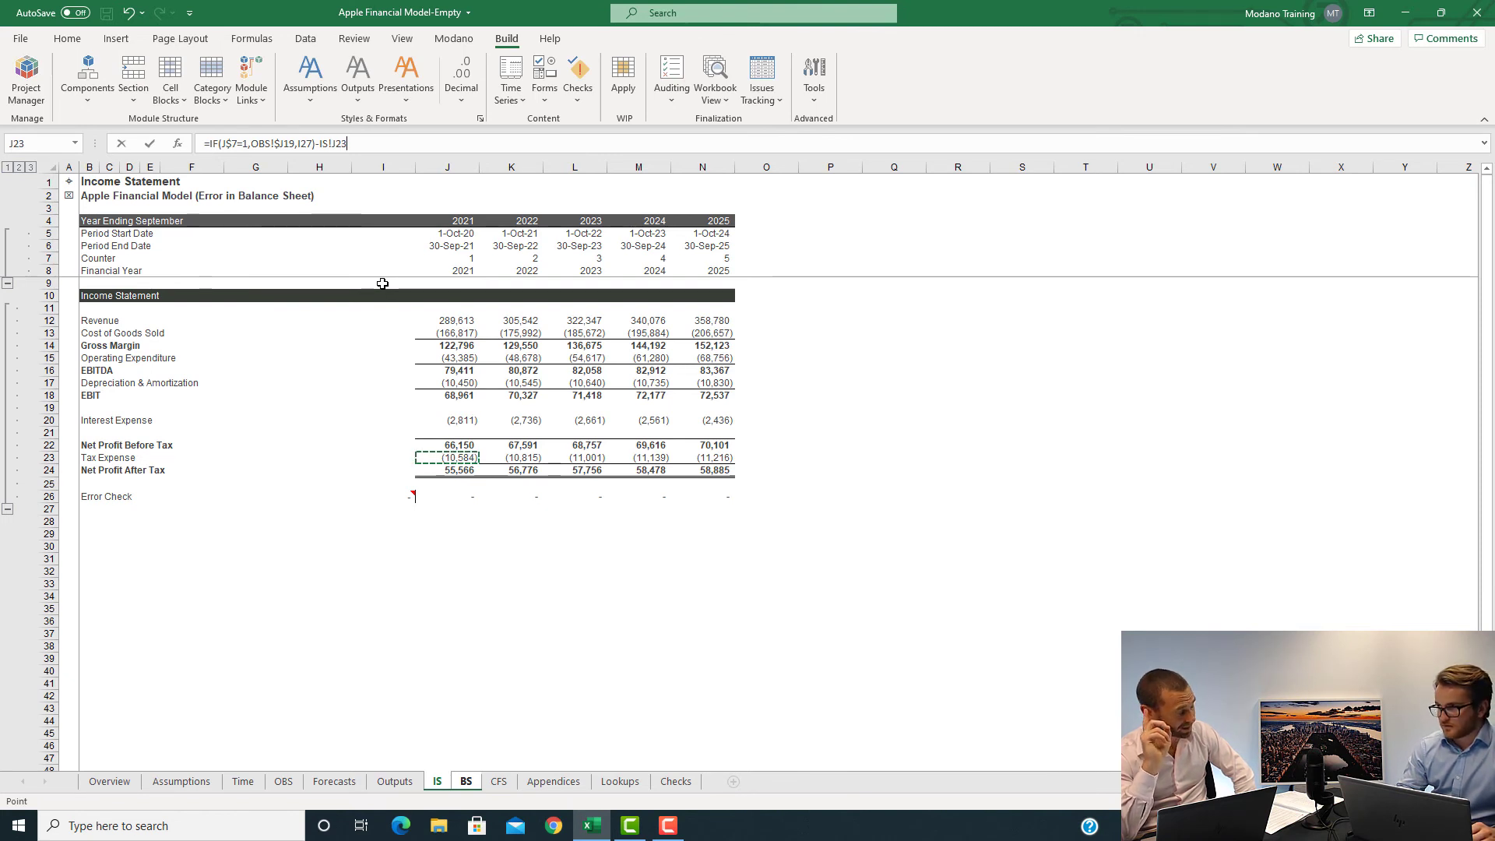
pyautogui.write('+')
pyautogui.hotkey('ctrl', 'pagedown')
pyautogui.hotkey('ctrl', 'pagedown')
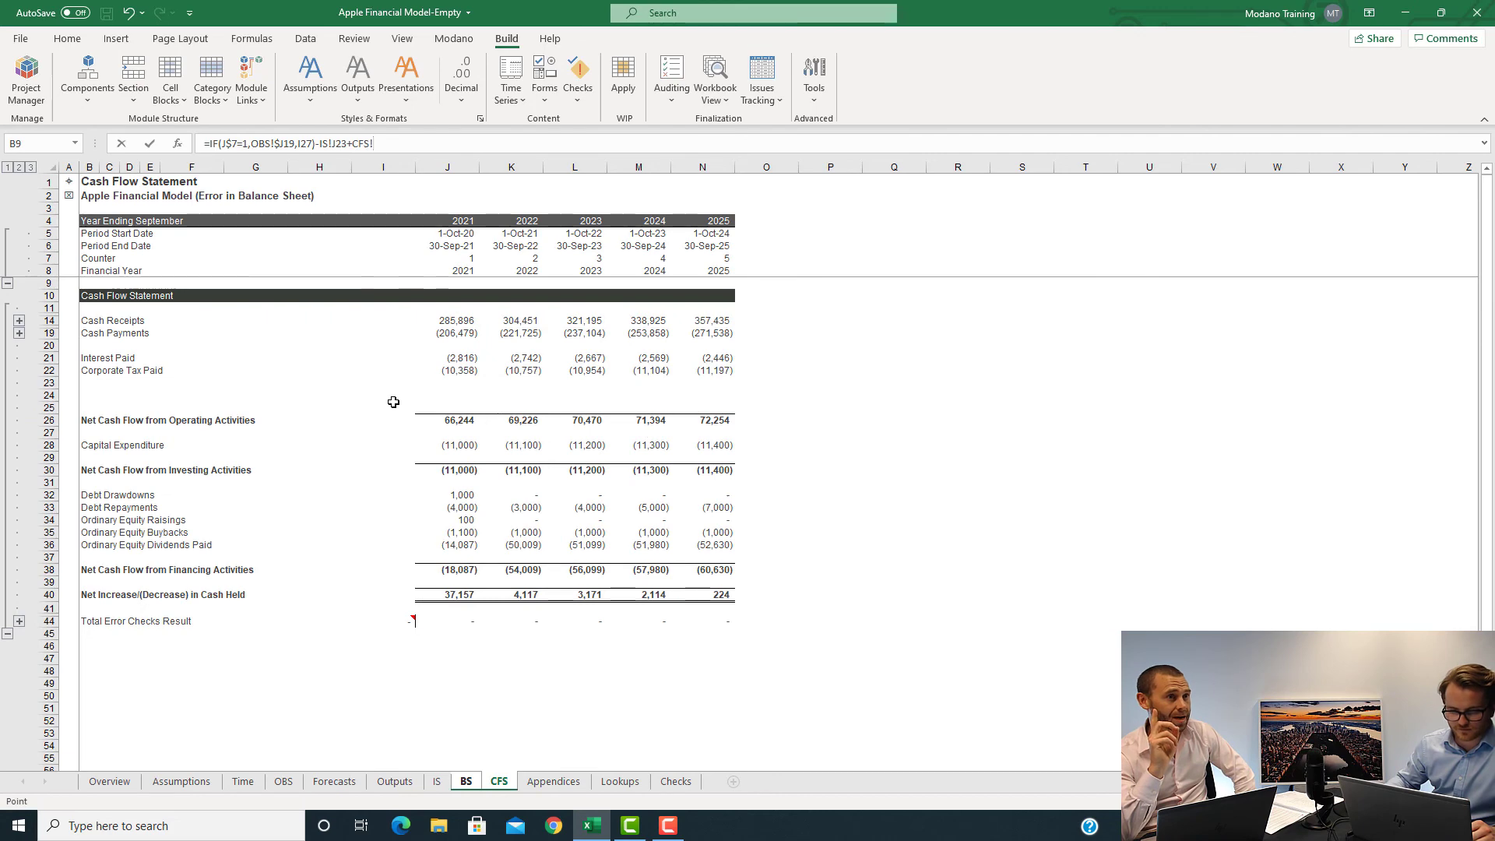
pyautogui.click(464, 369)
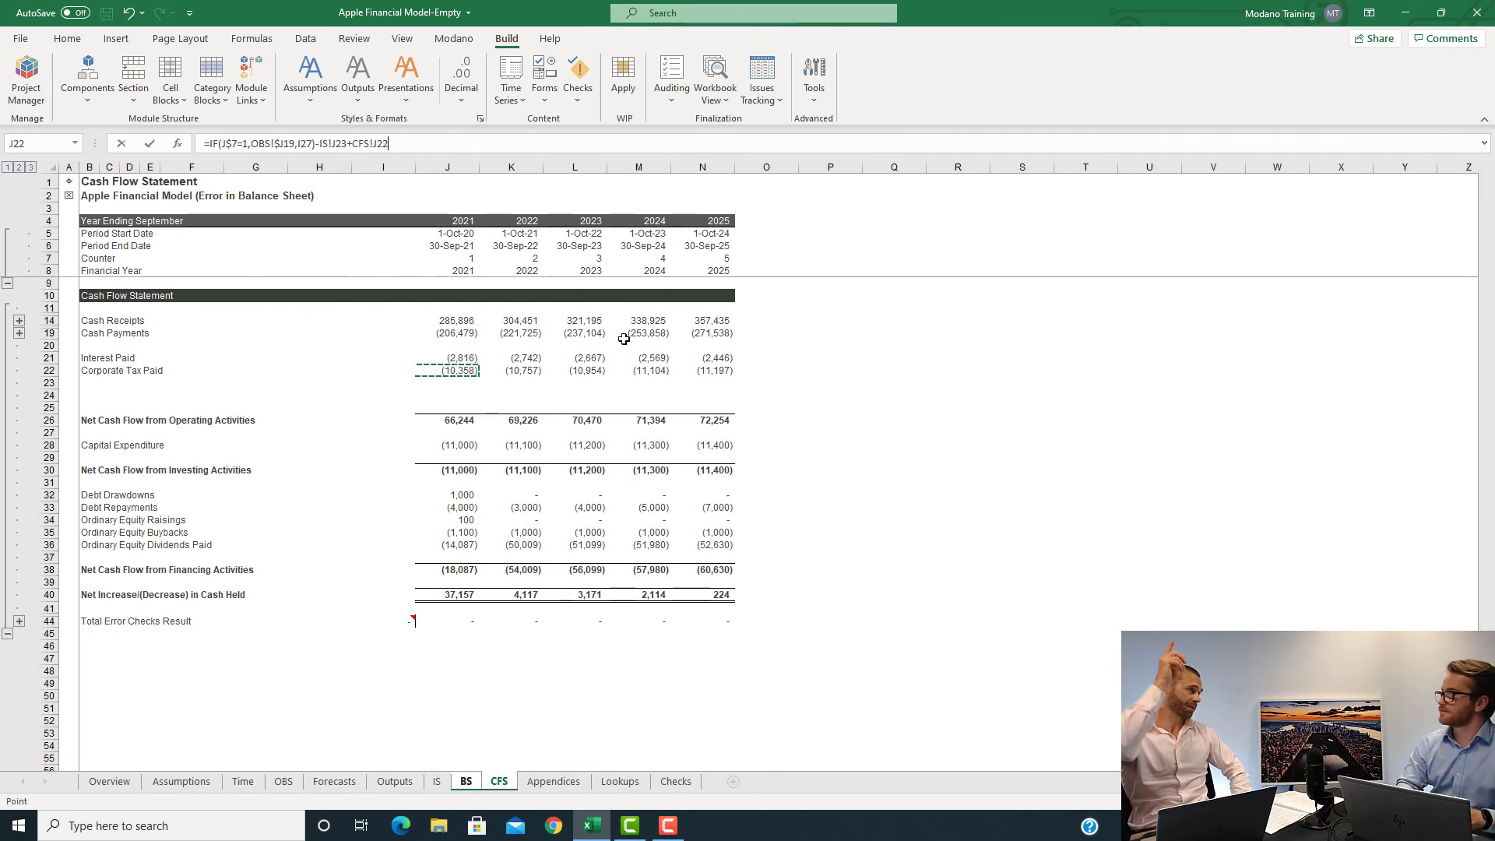
pyautogui.press('Return')
# Step: Fill the Corporate Tax Payable formula from J27 across the remaining forecast years to N27
pyautogui.press('Up')
pyautogui.hotkey('shift', 'Right')
pyautogui.hotkey('shift', 'Right')
pyautogui.hotkey('shift', 'Right')
pyautogui.hotkey('shift', 'Right')
pyautogui.hotkey('shift', 'Right')
pyautogui.hotkey('shift', 'Left')
pyautogui.hotkey('ctrl', 'r')
# Step: Examine which liability rows the 2021 Total Current Liabilities formula in J31 adds together
pyautogui.press('Left')
pyautogui.press('Right')
pyautogui.press('Down')
pyautogui.press('Down')
pyautogui.press('Down')
pyautogui.press('Down')
pyautogui.write('=')
pyautogui.press('Up')
pyautogui.press('Up')
pyautogui.press('Up')
pyautogui.press('Up')
pyautogui.press('Up')
pyautogui.write('+')
pyautogui.press('Up')
pyautogui.press('Up')
pyautogui.press('Up')
pyautogui.write('+')
pyautogui.press('Up')
pyautogui.press('Up')
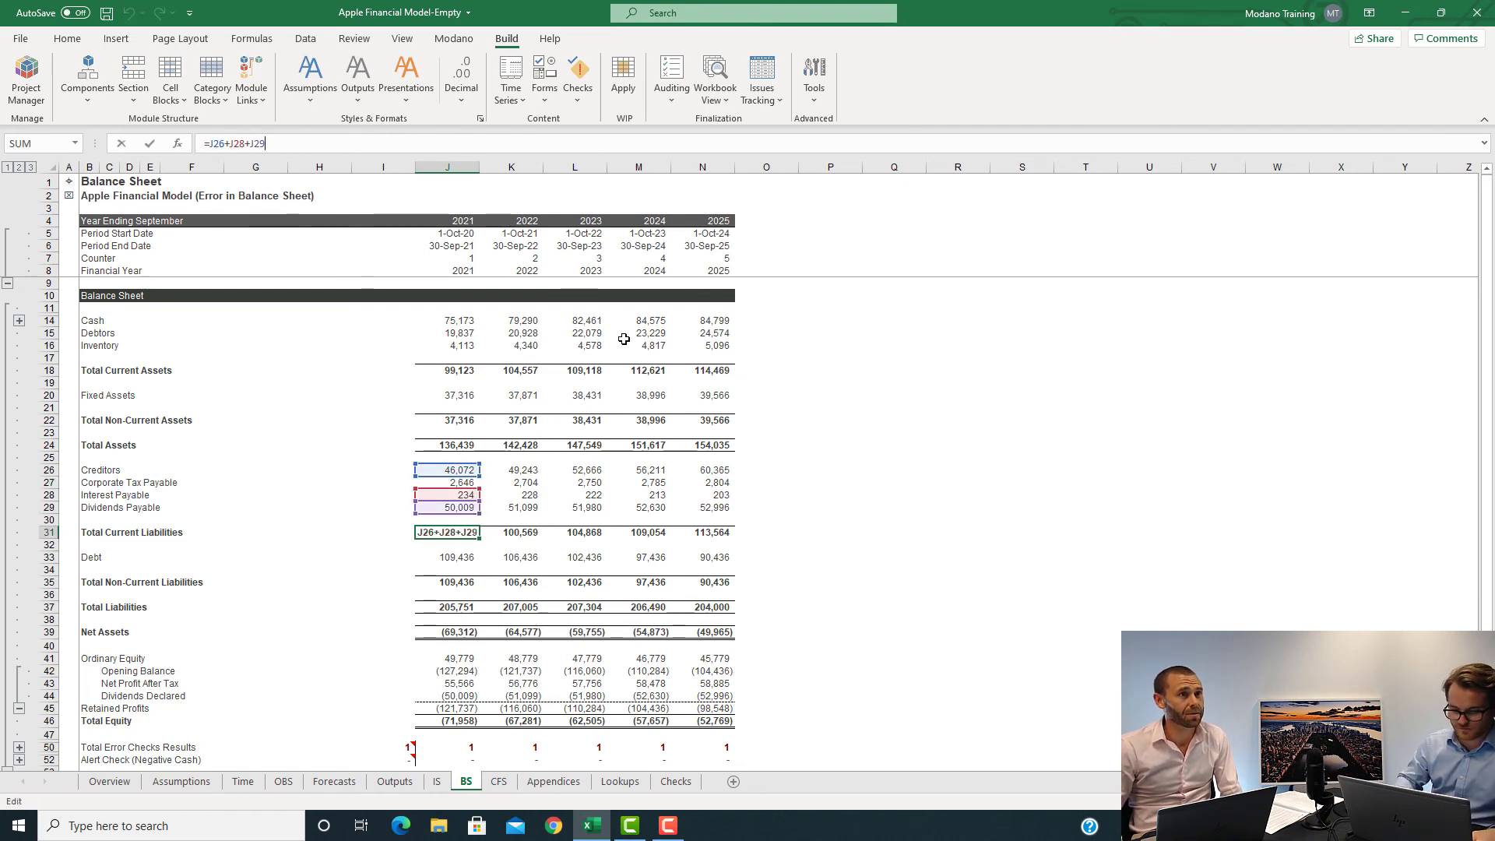
pyautogui.press('Escape')
# Step: Replace the 2021 Total Current Liabilities formula in J31 with =SUM(J26:J29) so that it includes Corporate Tax Payable
pyautogui.write('=')
pyautogui.press('Up')
pyautogui.press('Up')
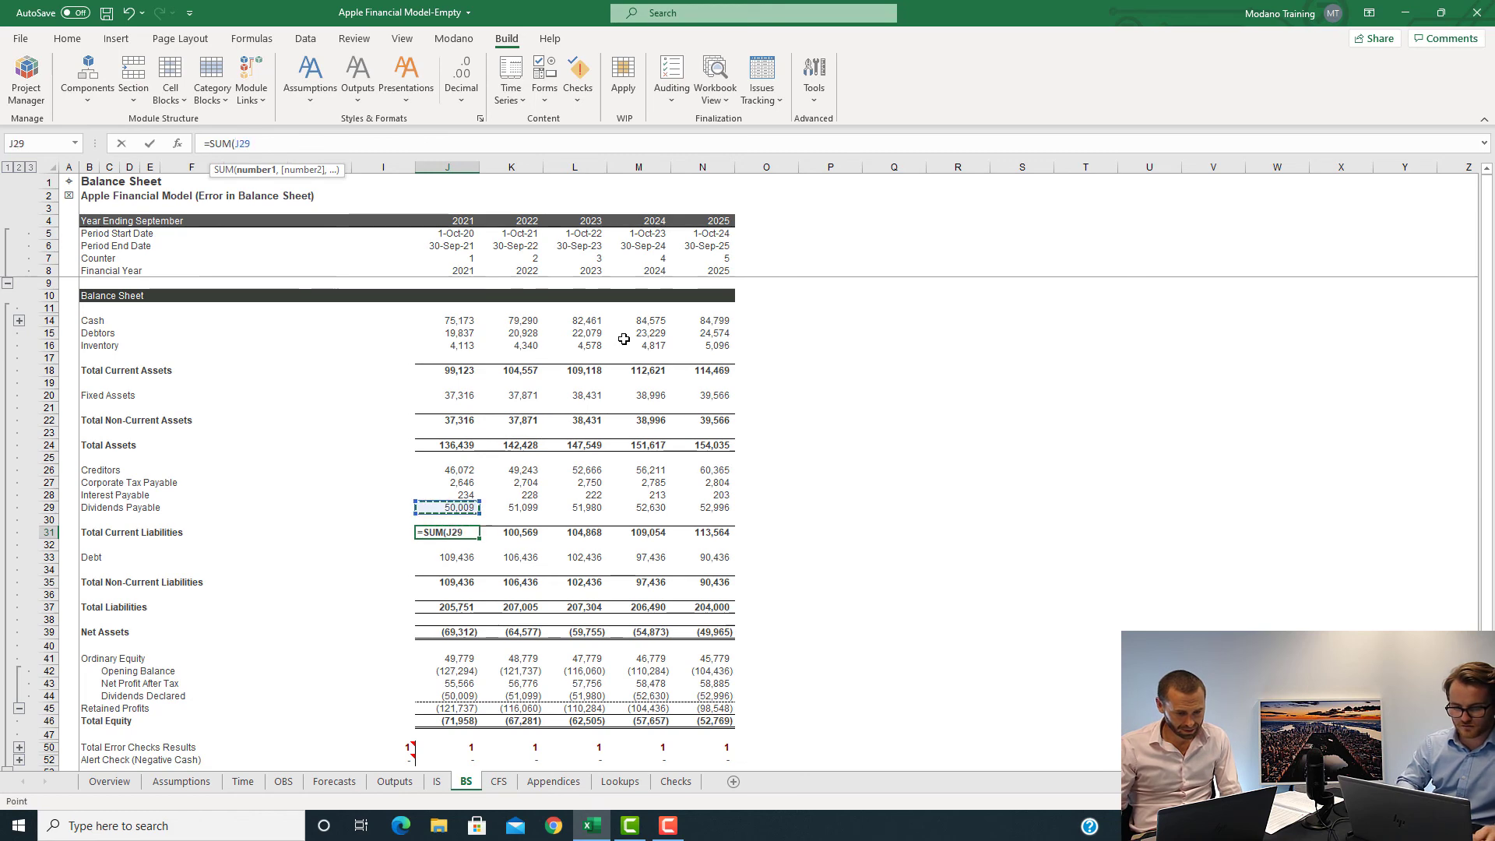
pyautogui.hotkey('shift', 'Up')
pyautogui.hotkey('shift', 'Up')
pyautogui.hotkey('shift', 'Up')
pyautogui.write(')')
pyautogui.hotkey('ctrl', 'Return')
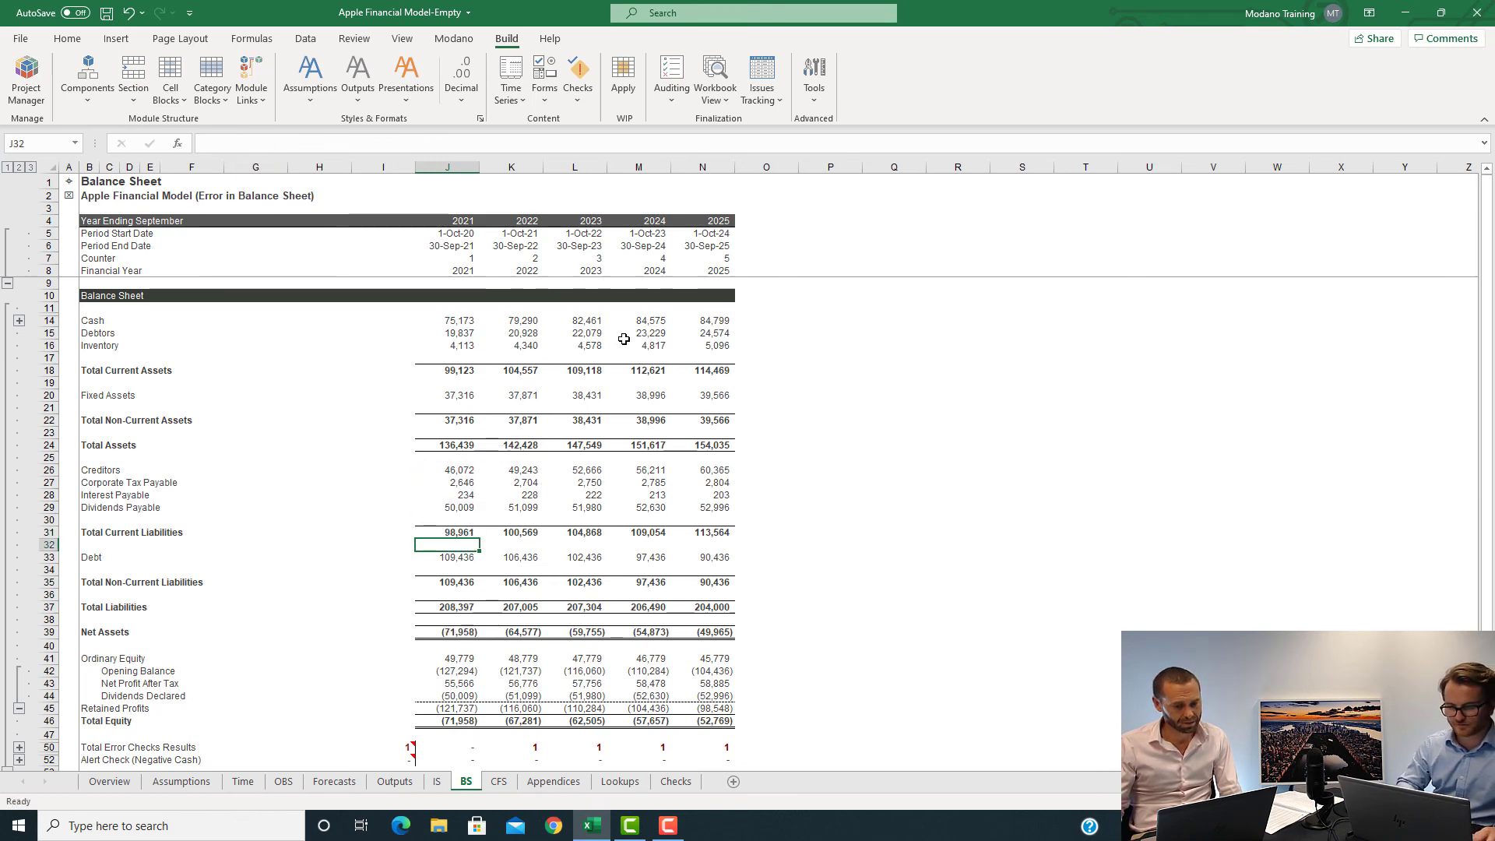
# Step: Fill the Total Current Liabilities formula from J31 across to N31, and recheck the range summed in J31
pyautogui.hotkey('shift', 'Right')
pyautogui.hotkey('shift', 'Right')
pyautogui.hotkey('shift', 'Right')
pyautogui.hotkey('shift', 'Right')
pyautogui.hotkey('ctrl', 'r')
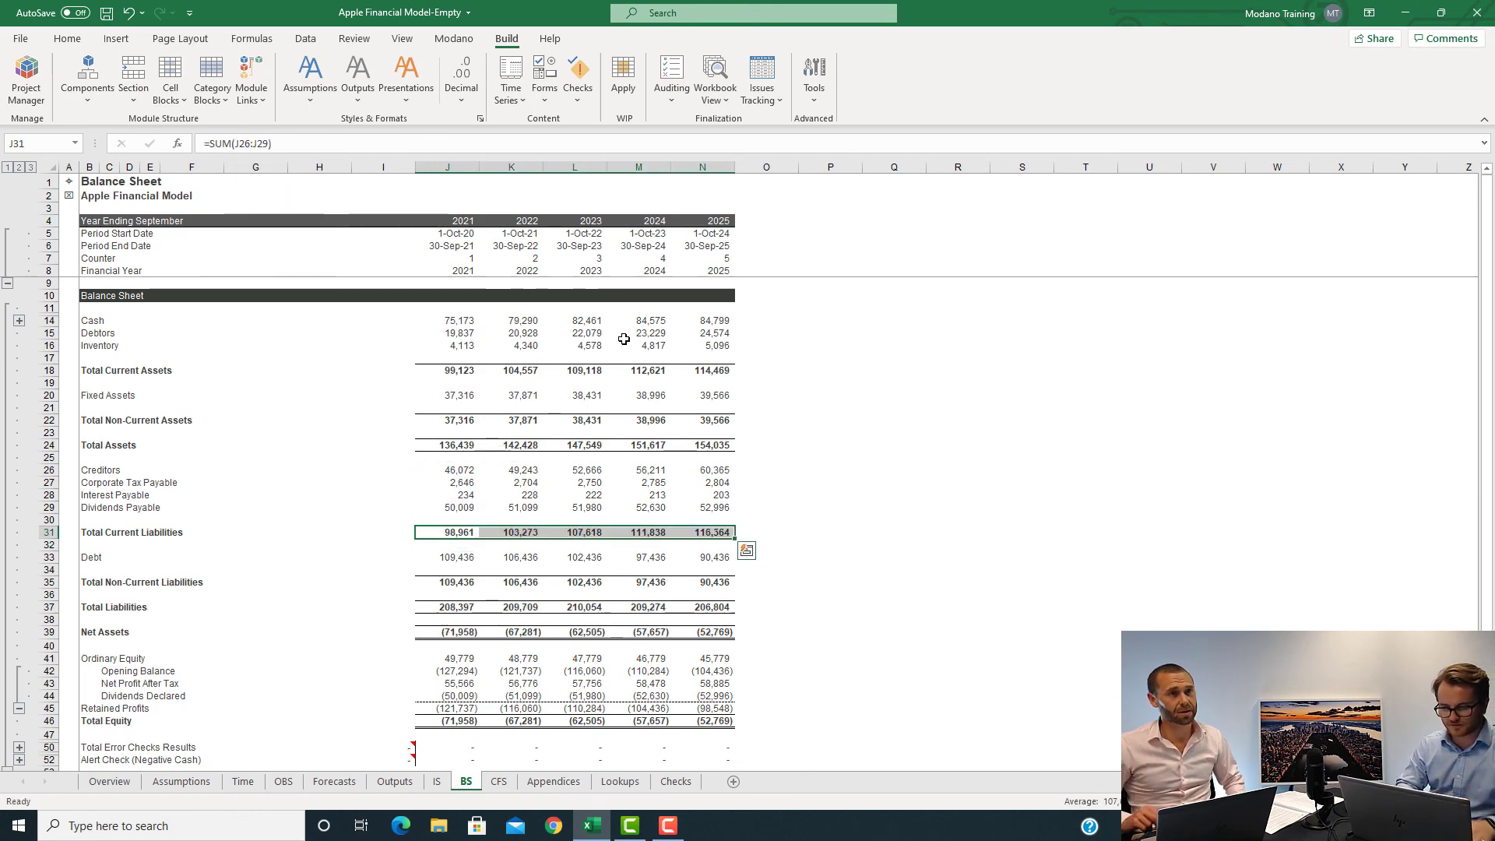
pyautogui.hotkey('shift', 'Left')
pyautogui.hotkey('shift', 'Left')
pyautogui.hotkey('shift', 'Left')
pyautogui.hotkey('shift', 'Left')
pyautogui.press('F2')
pyautogui.press('Escape')
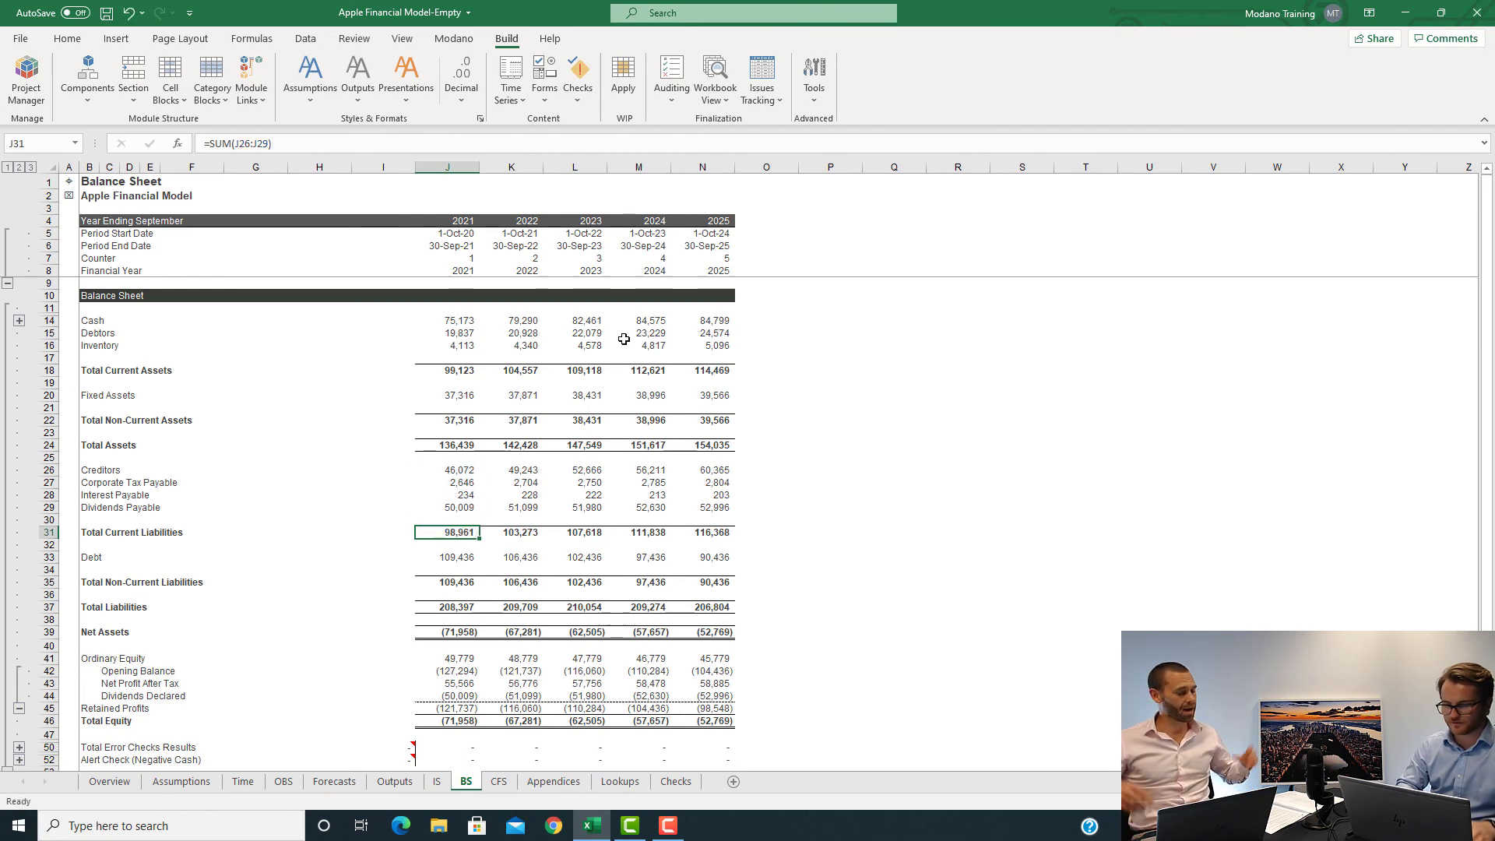